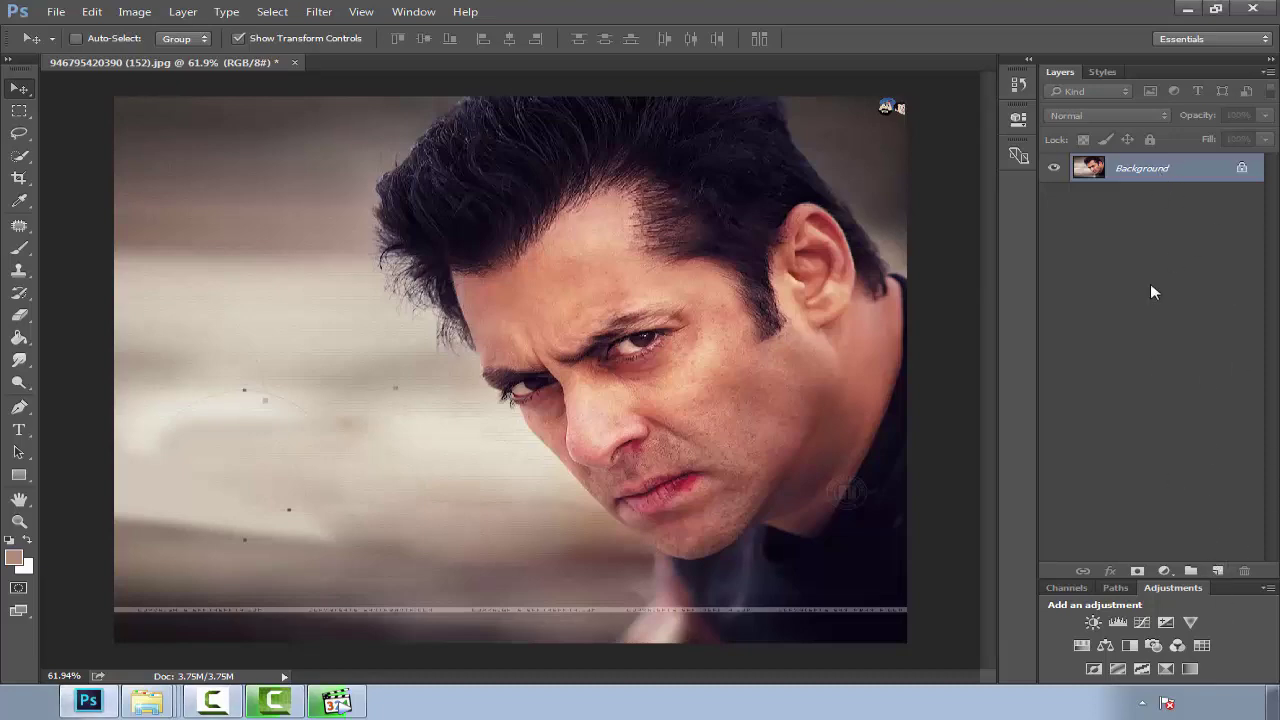
# Duplicate the Background layer and add a new empty layer above the copy.
pyautogui.moveTo(1120, 168); pyautogui.dragTo(1217, 570)
pyautogui.scroll(2, 645, 310)
pyautogui.scroll(2, 645, 310)
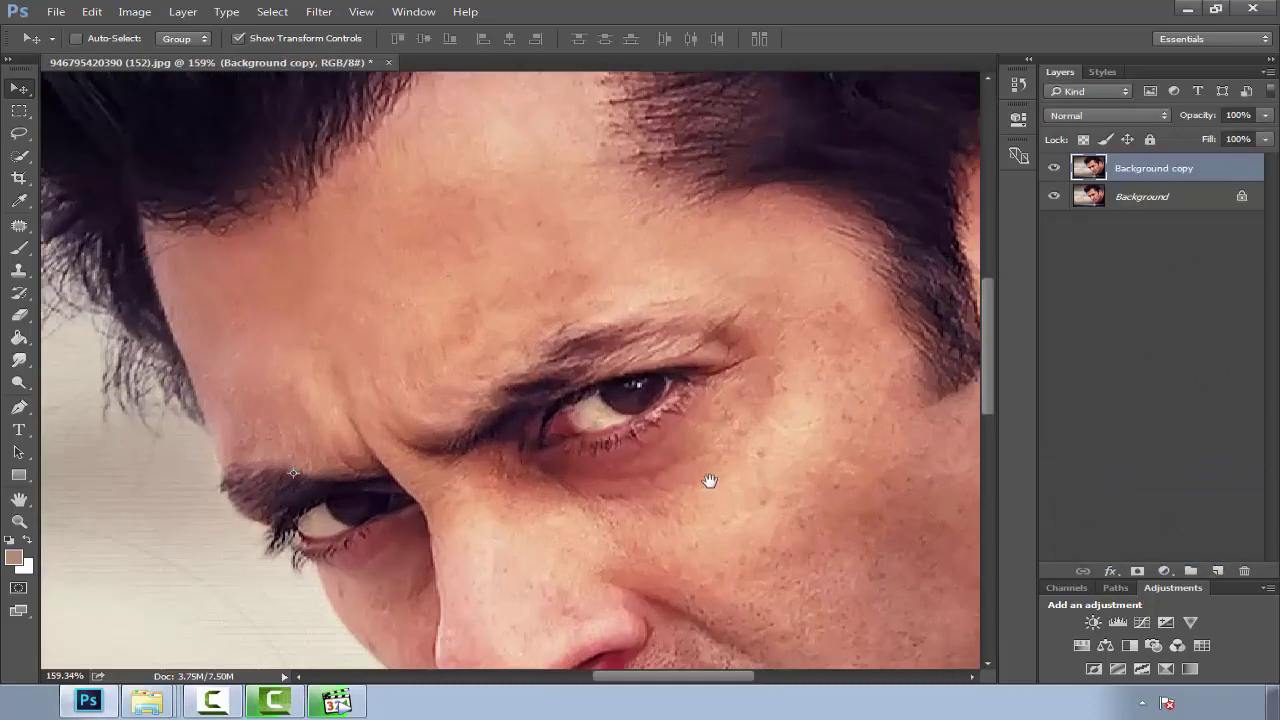
pyautogui.moveTo(709, 481); pyautogui.dragTo(664, 406)
pyautogui.click(1218, 570)
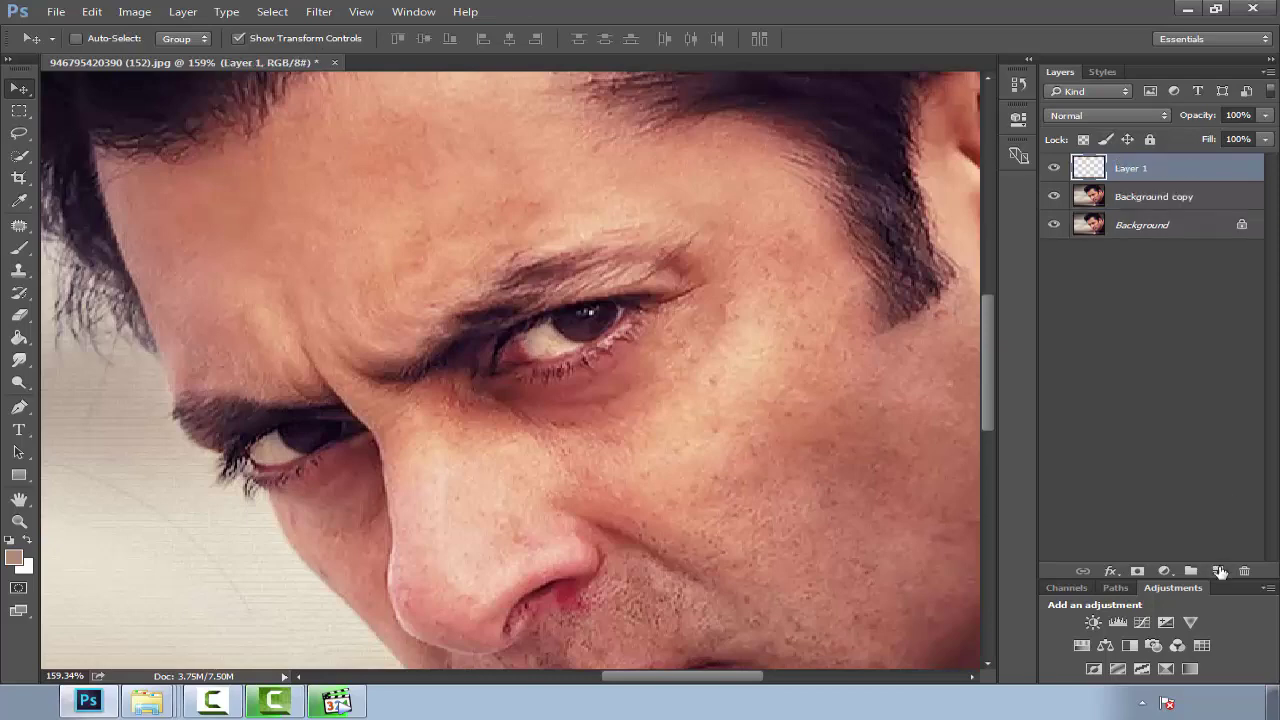
# Set the foreground colour to pure red #ff0000.
pyautogui.click(13, 557)
pyautogui.write('ff0000')
pyautogui.click(838, 192)
pyautogui.scroll(-2, 637, 390)
pyautogui.scroll(-2, 620, 410)
pyautogui.scroll(-2, 600, 440)
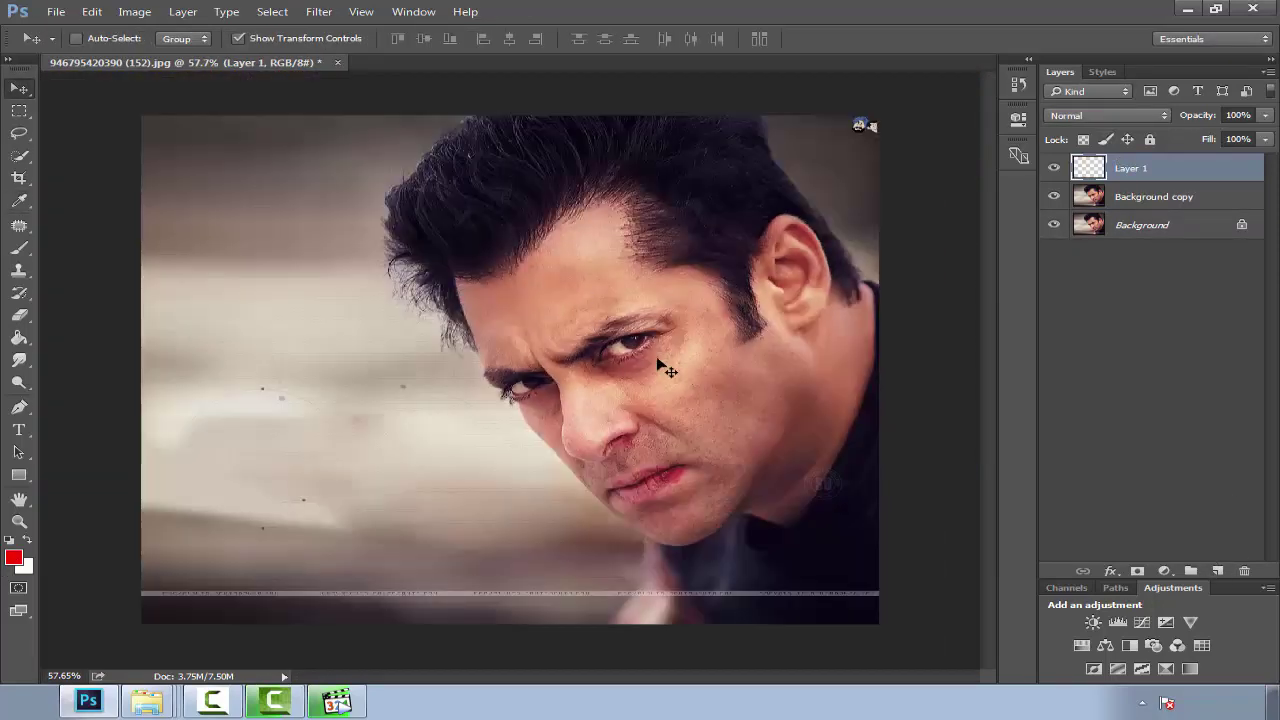
pyautogui.scroll(2, 658, 362)
pyautogui.scroll(2, 658, 362)
pyautogui.scroll(2, 658, 362)
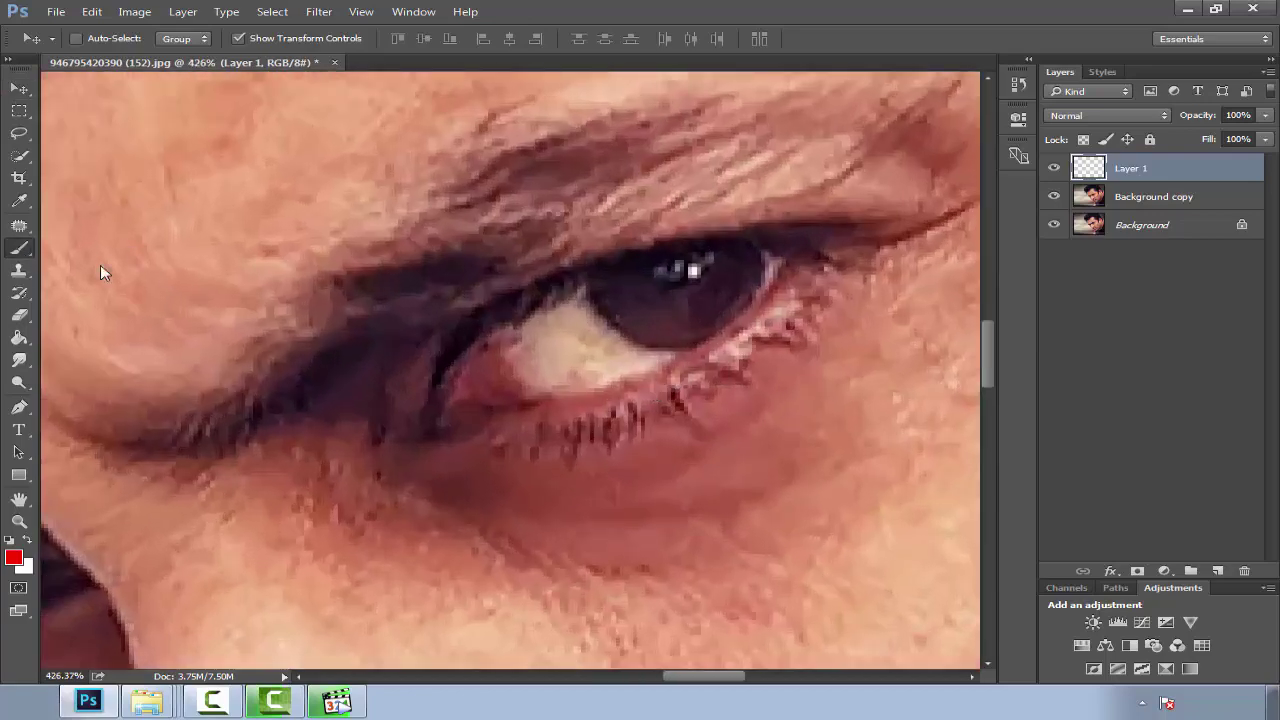
# Brush red veins and lower-lid lines onto both eyes on the new layer.
pyautogui.press('b')
pyautogui.press(']')
pyautogui.moveTo(665, 356); pyautogui.dragTo(550, 399)
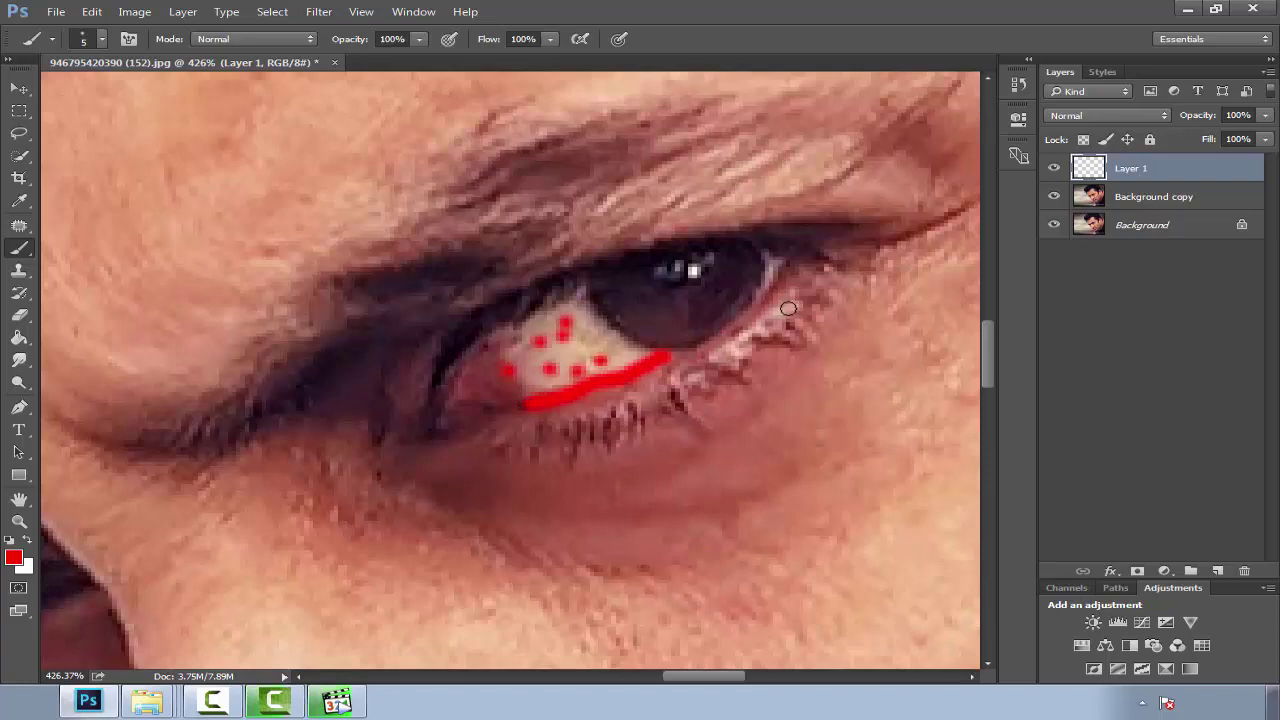
pyautogui.moveTo(419, 519); pyautogui.dragTo(527, 455)
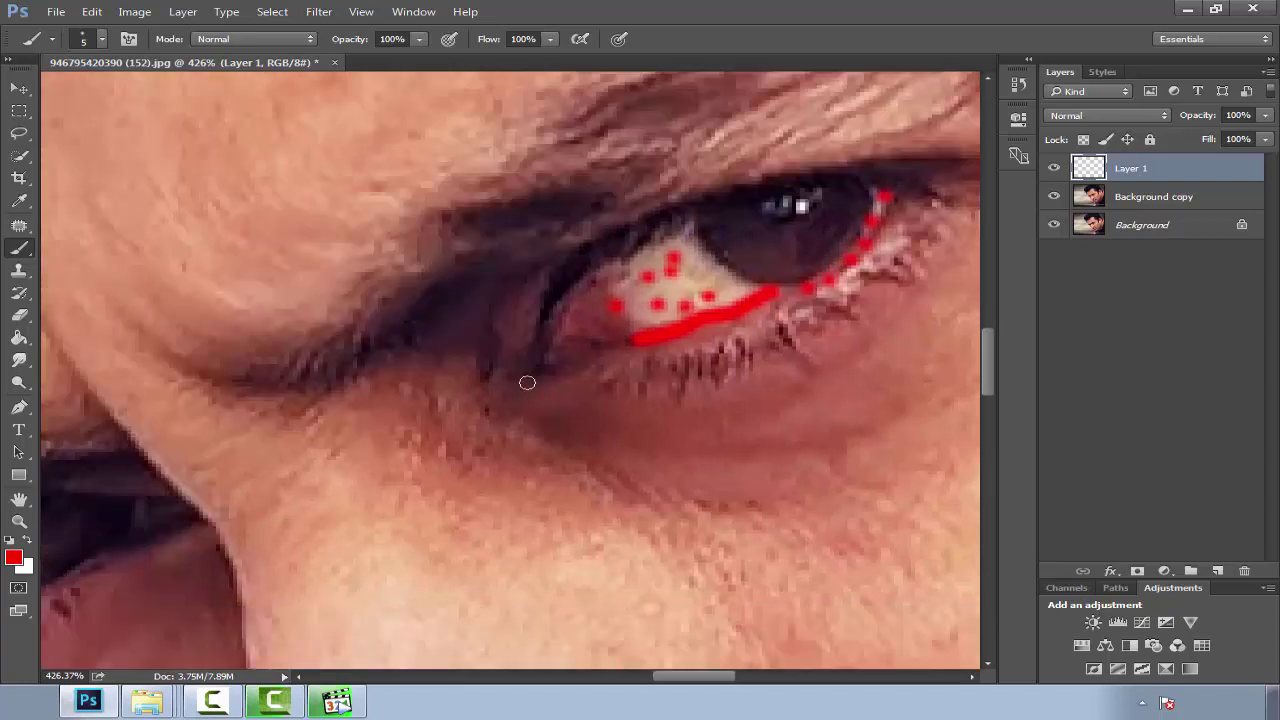
pyautogui.scroll(-3, 480, 380)
pyautogui.hscroll(-5, 400, 390)
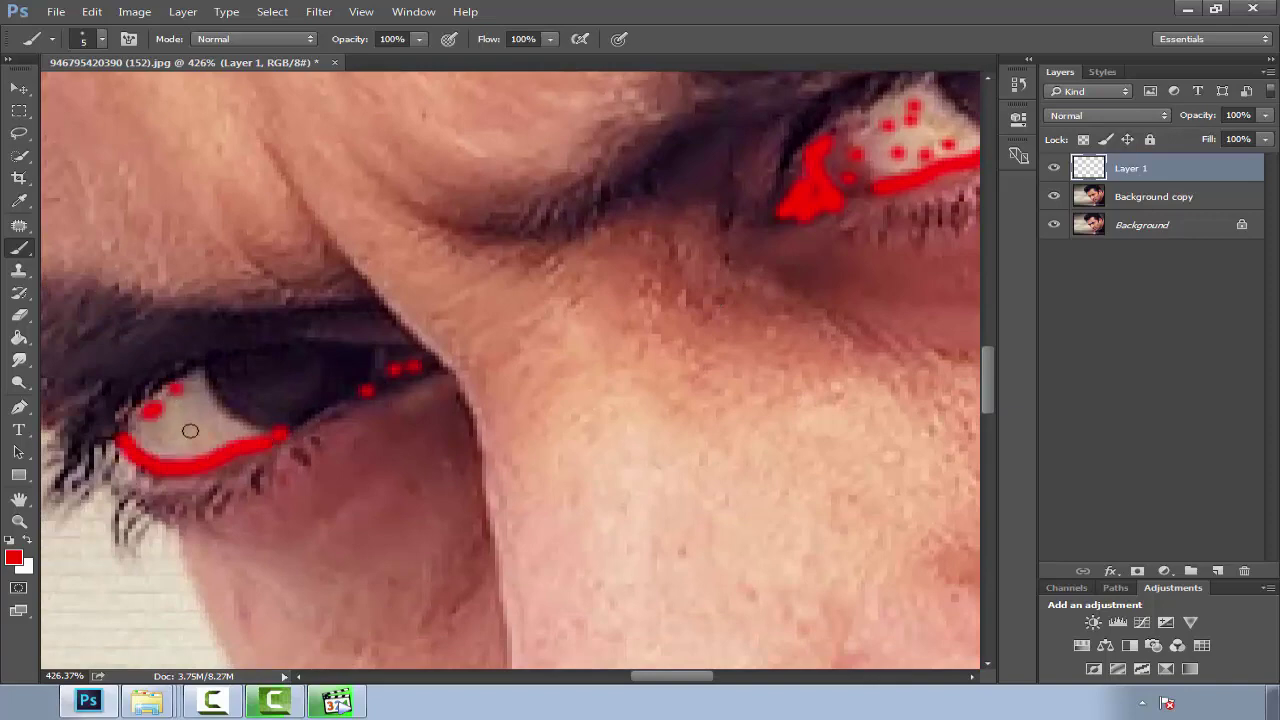
pyautogui.scroll(-5, 214, 434)
pyautogui.scroll(-2, 214, 434)
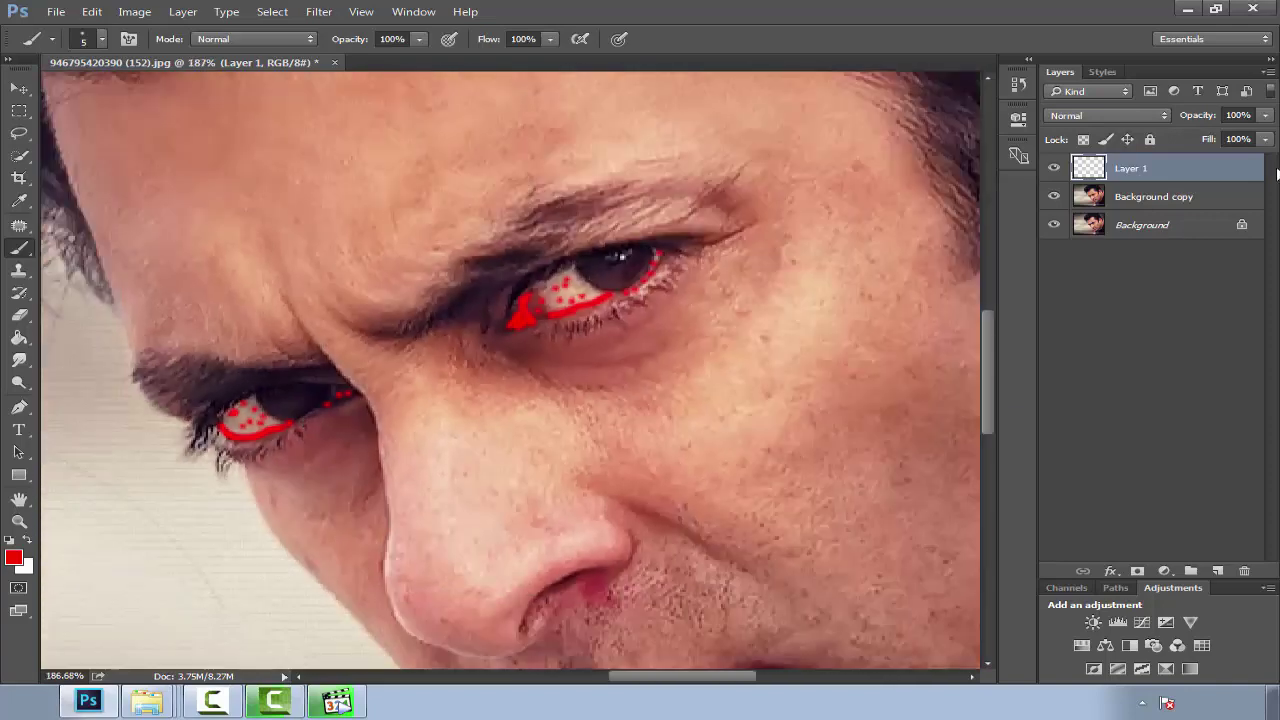
pyautogui.click(1105, 115)
# Set the red eye paint layer to Multiply at 76% opacity.
pyautogui.click(1110, 132)
pyautogui.press('Down')
pyautogui.press('Down')
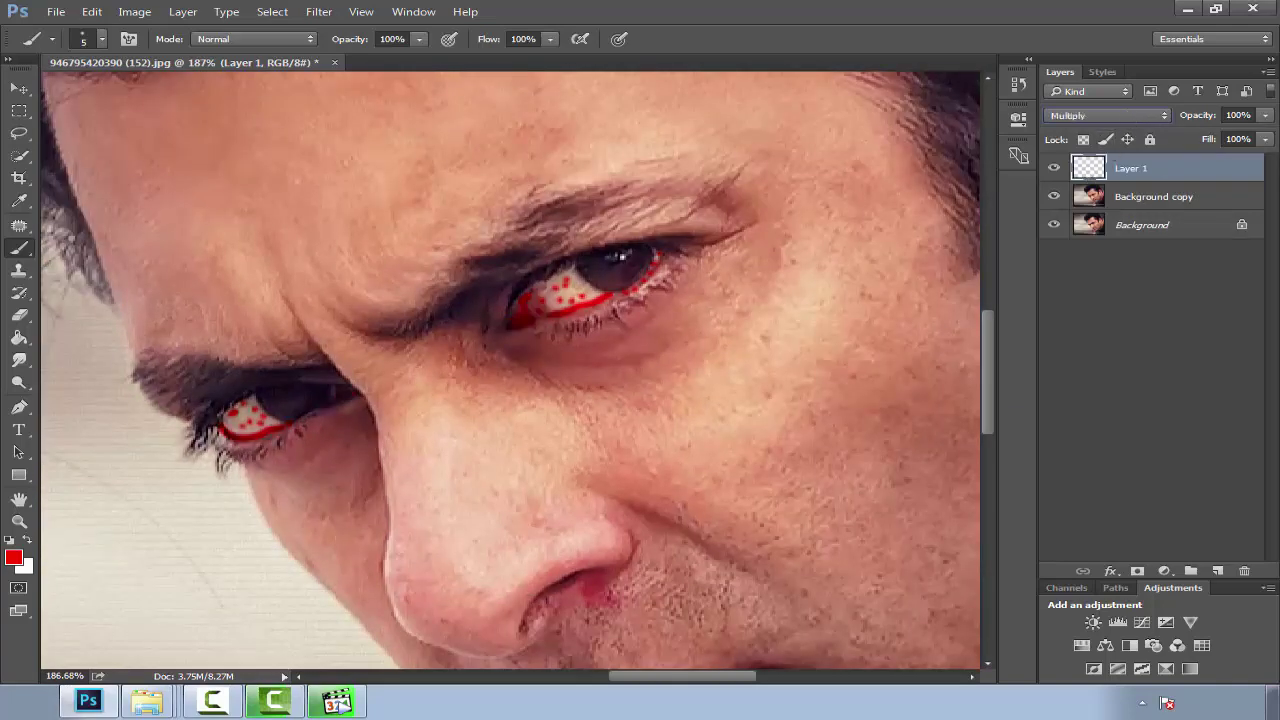
pyautogui.click(568, 283)
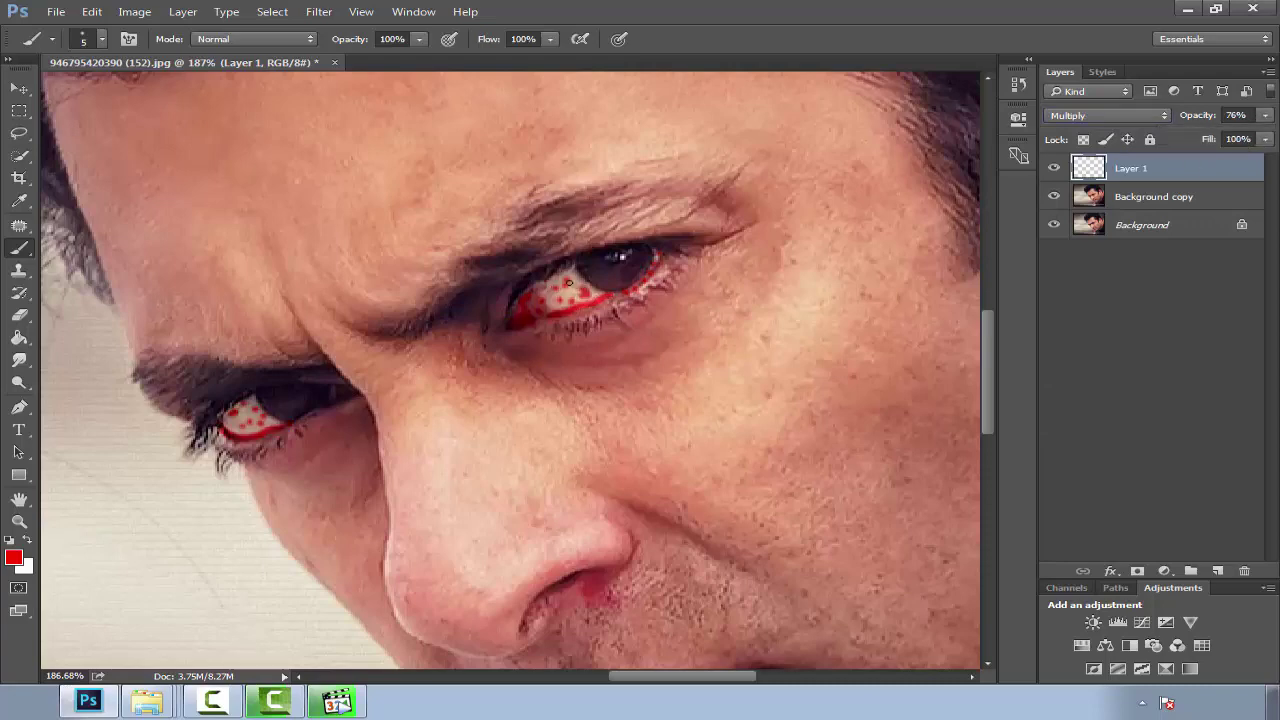
# Soften the eye paint with a Gaussian Blur of radius 2.0.
pyautogui.click(319, 11)
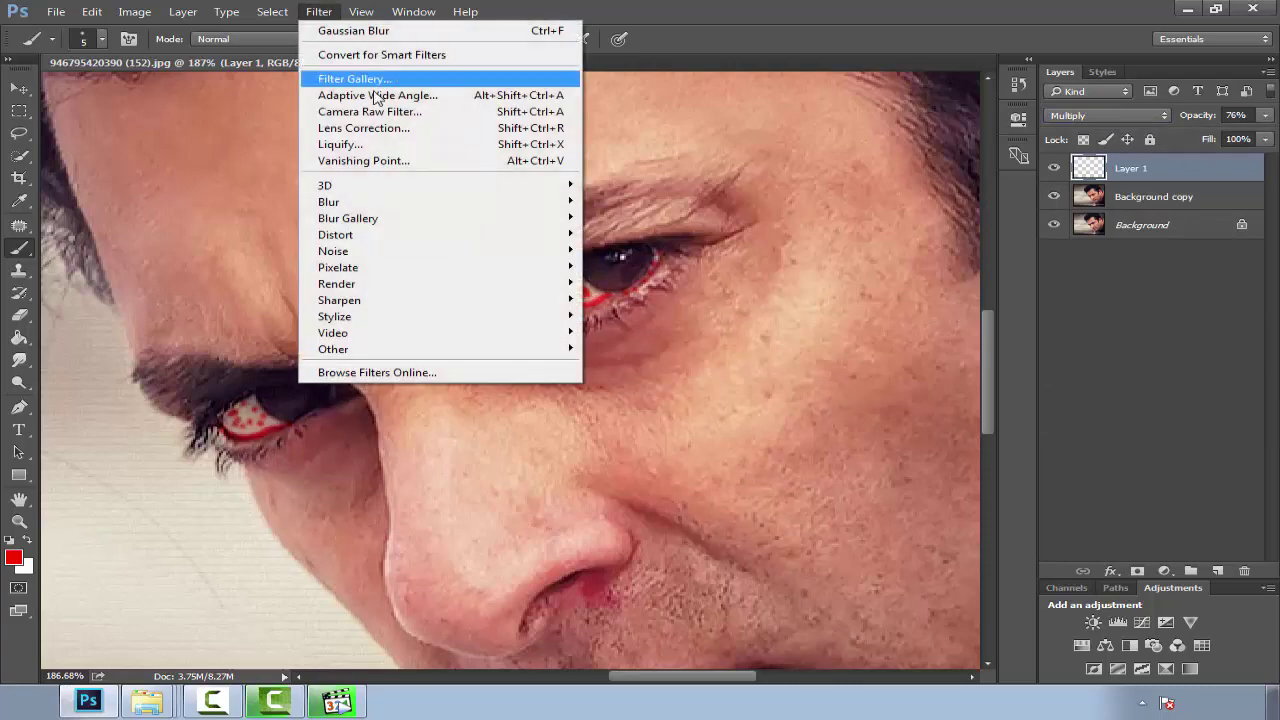
pyautogui.click(662, 260)
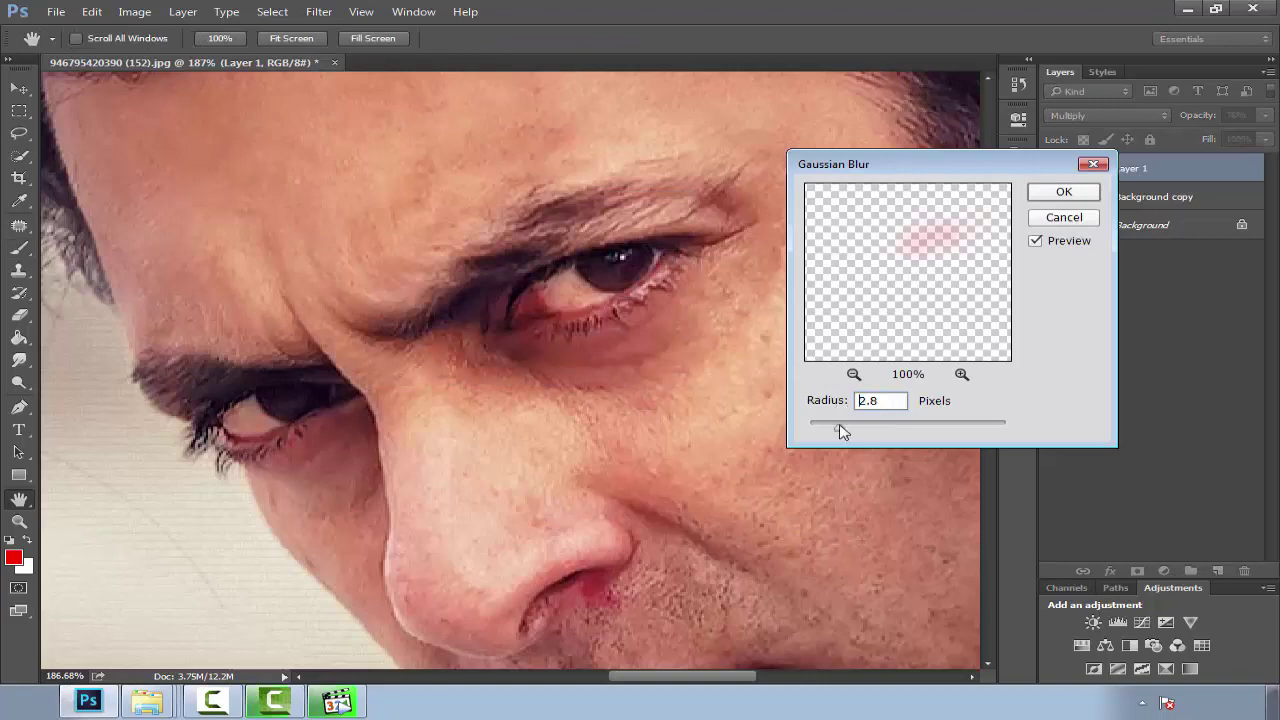
pyautogui.moveTo(842, 430); pyautogui.dragTo(832, 430)
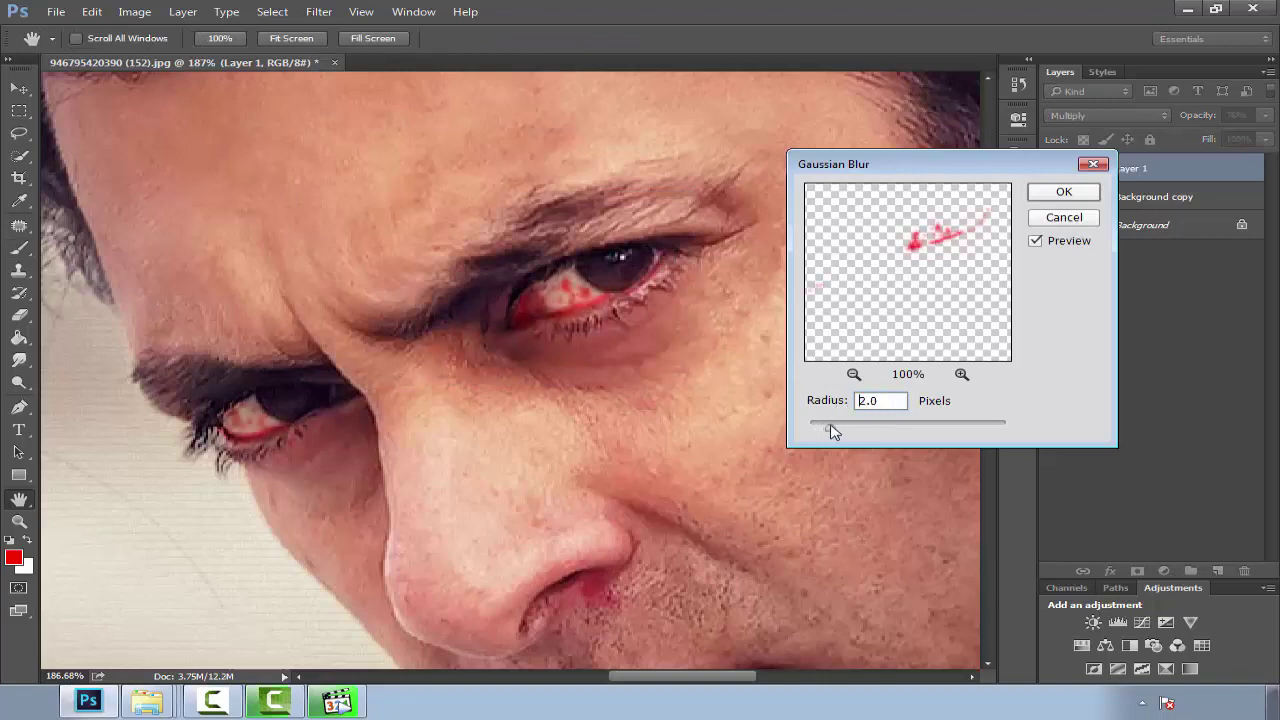
pyautogui.click(1064, 193)
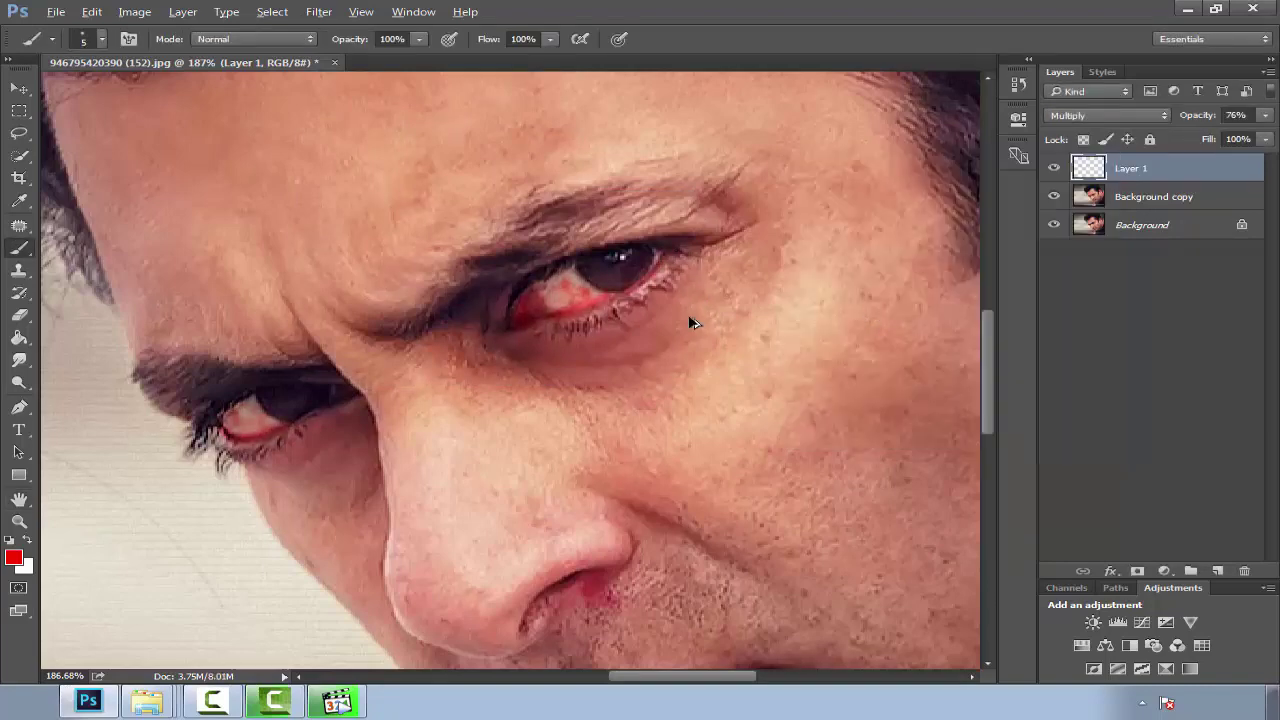
pyautogui.scroll(3, 695, 323)
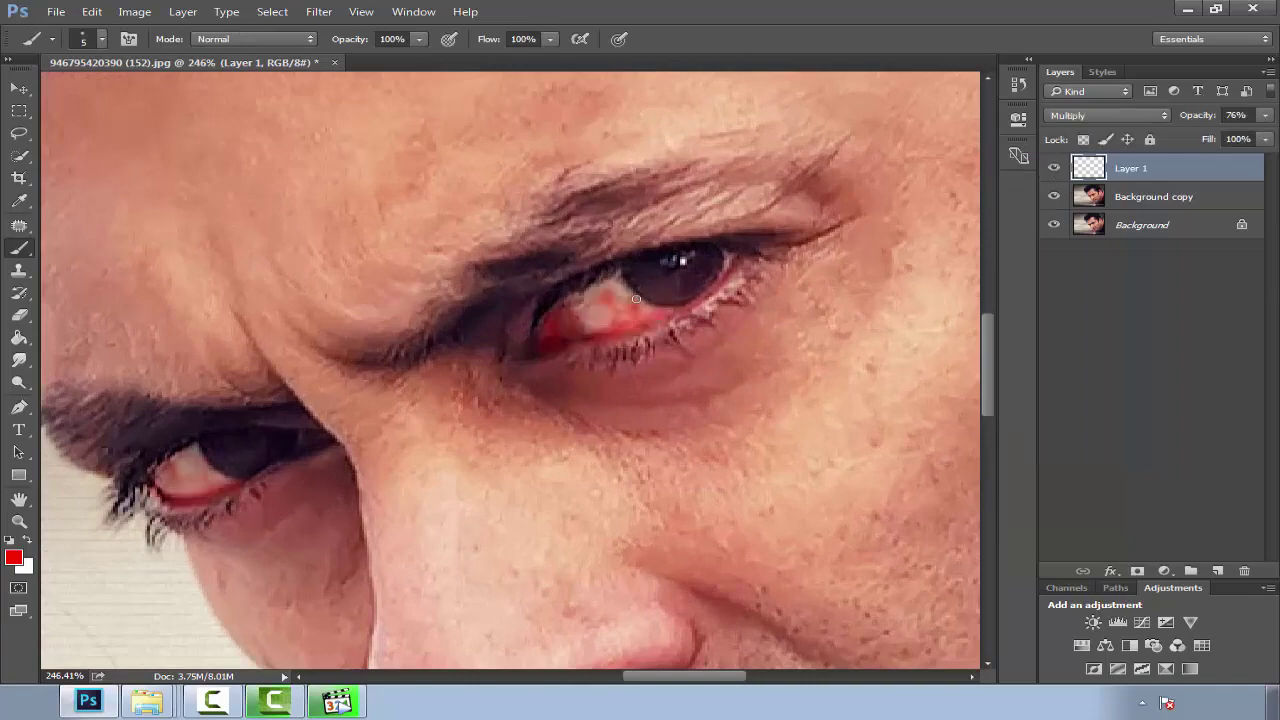
# Drag a blood splatter image from the Bloods folder into the portrait.
pyautogui.rightClick(147, 702)
pyautogui.click(137, 636)
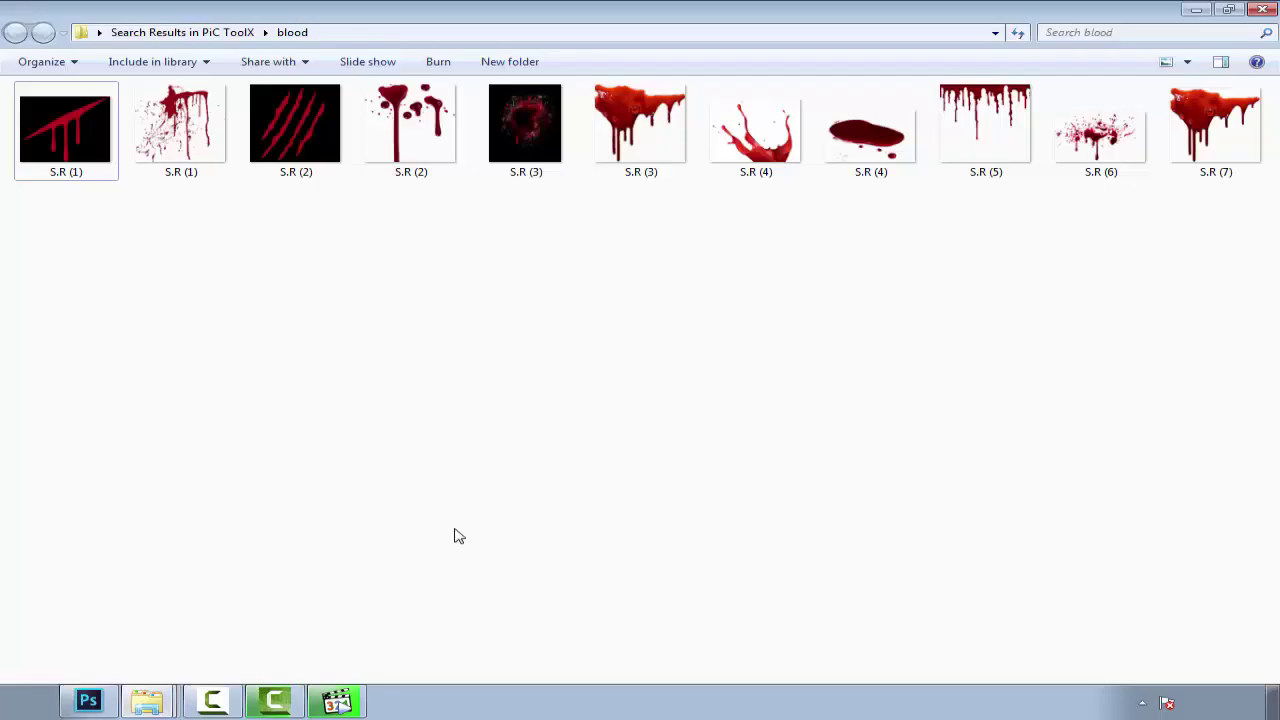
pyautogui.click(147, 702)
pyautogui.rightClick(147, 702)
pyautogui.click(70, 662)
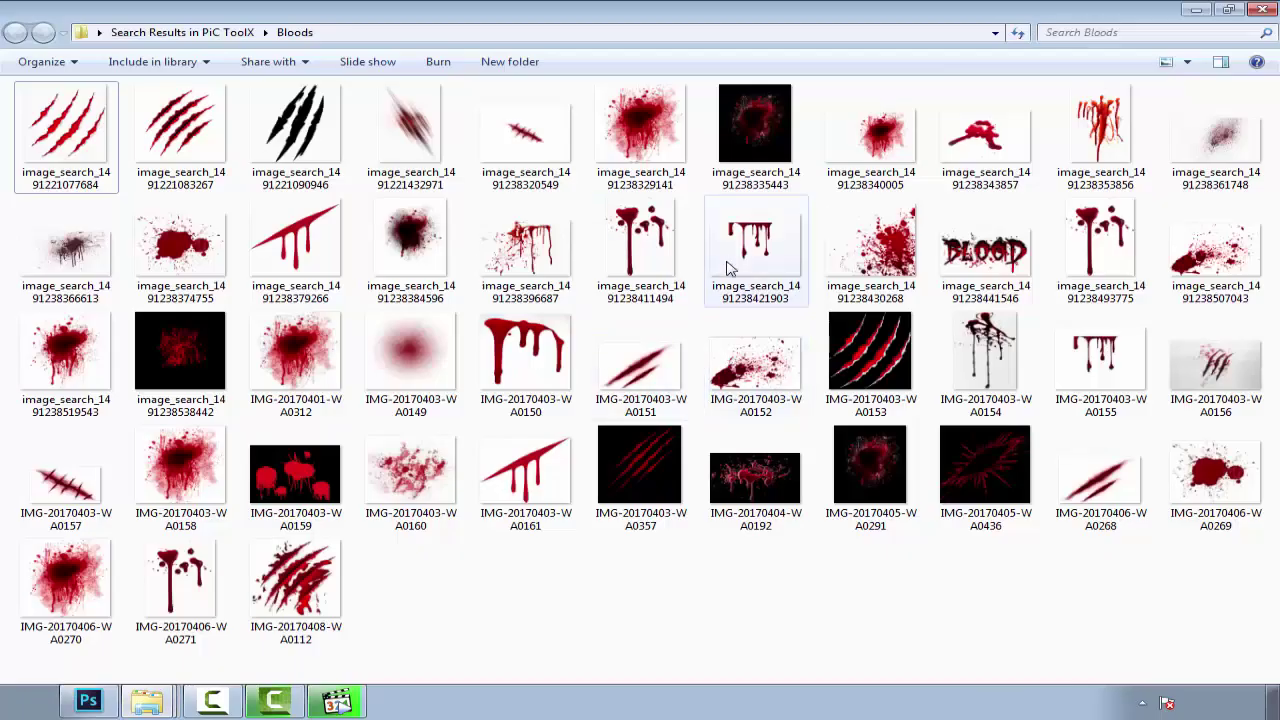
pyautogui.moveTo(295, 350); pyautogui.dragTo(700, 452)
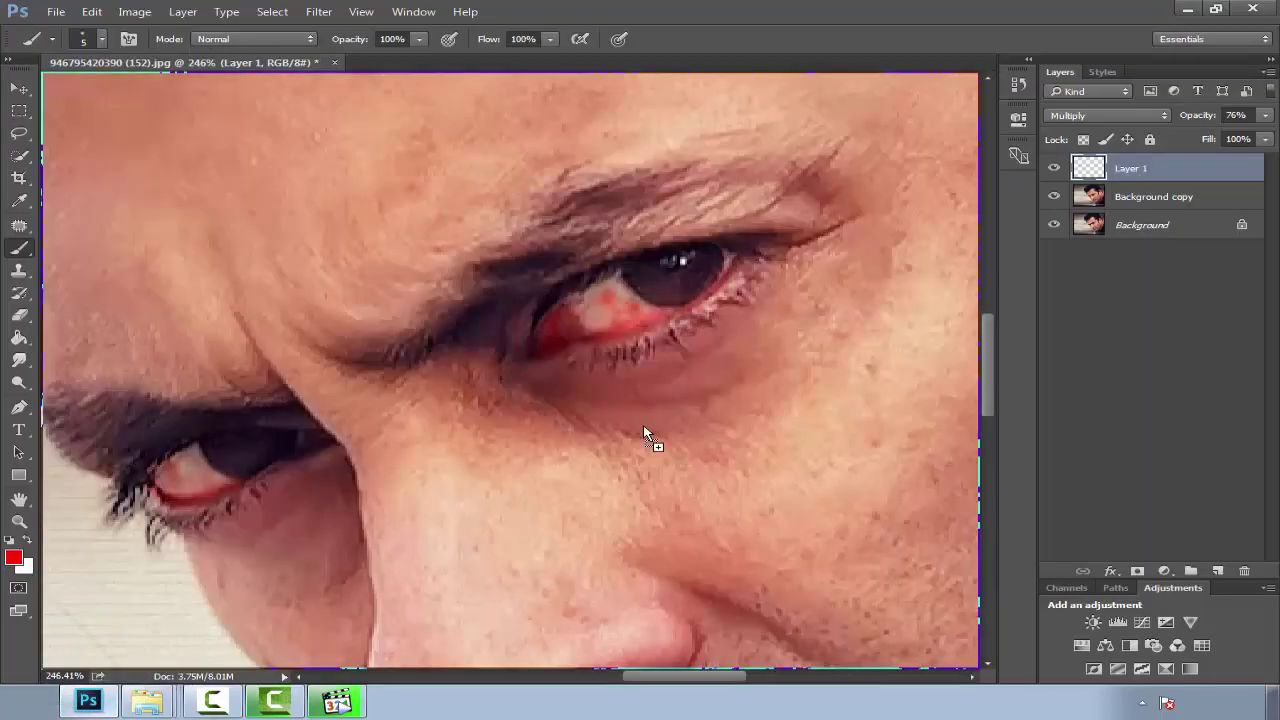
# Place the blood splatter on the forehead above the eye, blended with Multiply.
pyautogui.hscroll(3, 728, 476)
pyautogui.moveTo(300, 400); pyautogui.dragTo(760, 440)
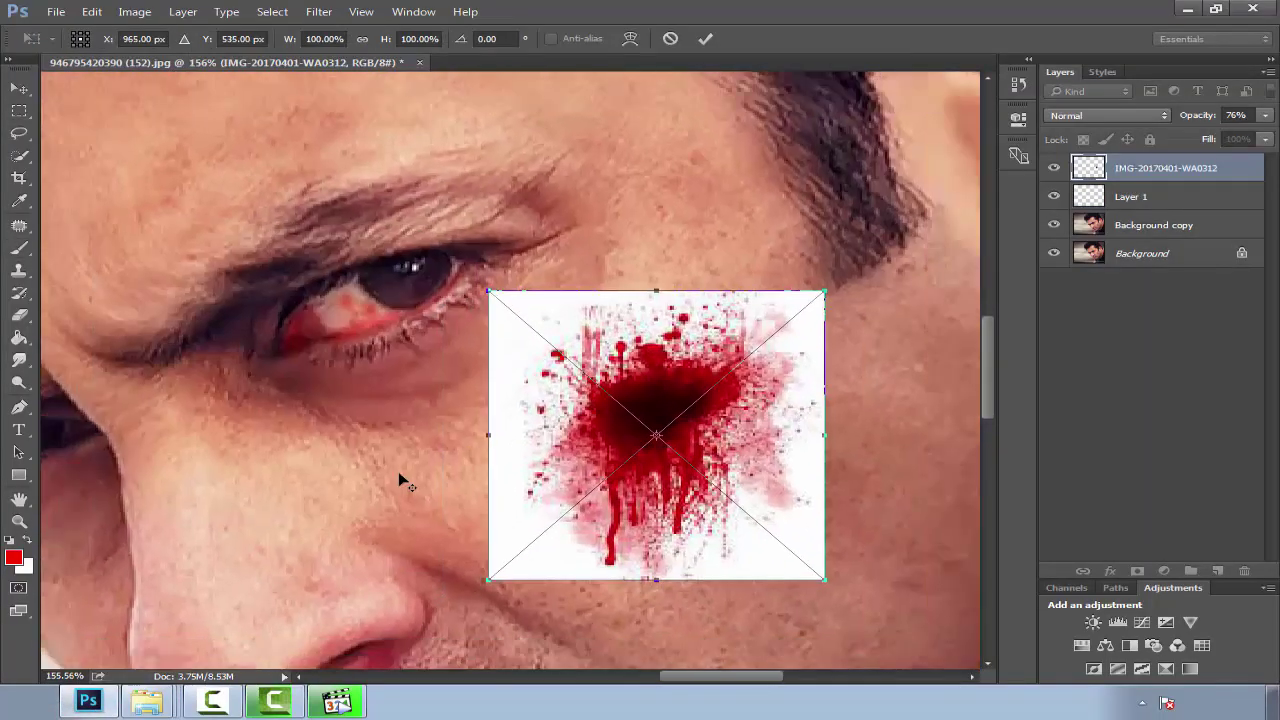
pyautogui.scroll(-3, 687, 532)
pyautogui.moveTo(687, 532)
pyautogui.mouseDown()
pyautogui.moveTo(581, 544)
pyautogui.moveTo(781, 573)
pyautogui.moveTo(536, 450)
pyautogui.moveTo(345, 290)
pyautogui.mouseUp()
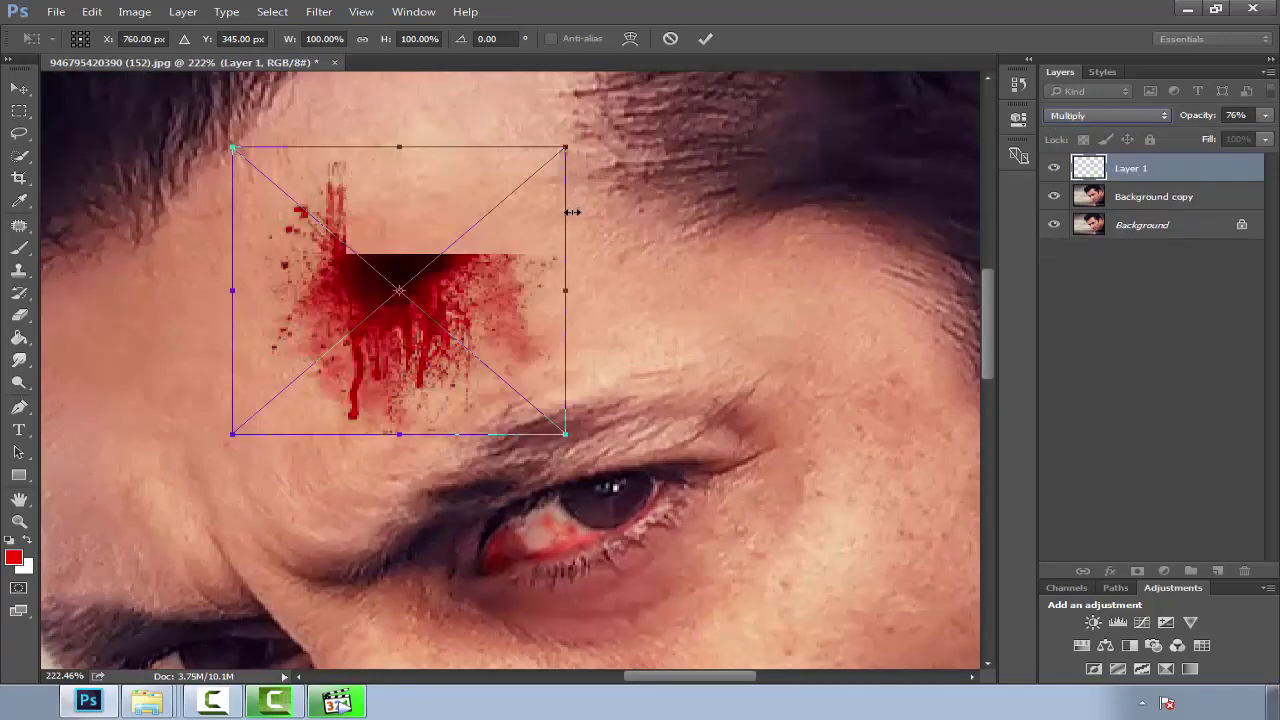
pyautogui.press('v')
pyautogui.click(573, 272)
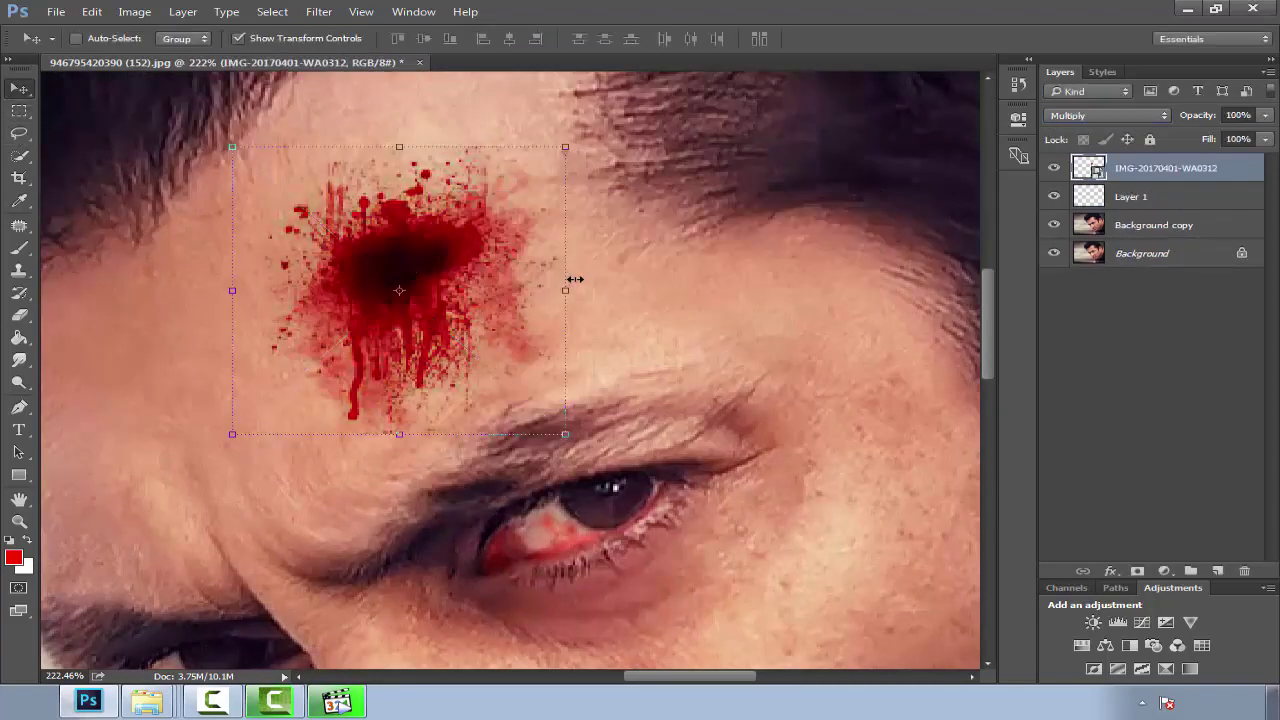
pyautogui.click(19, 133)
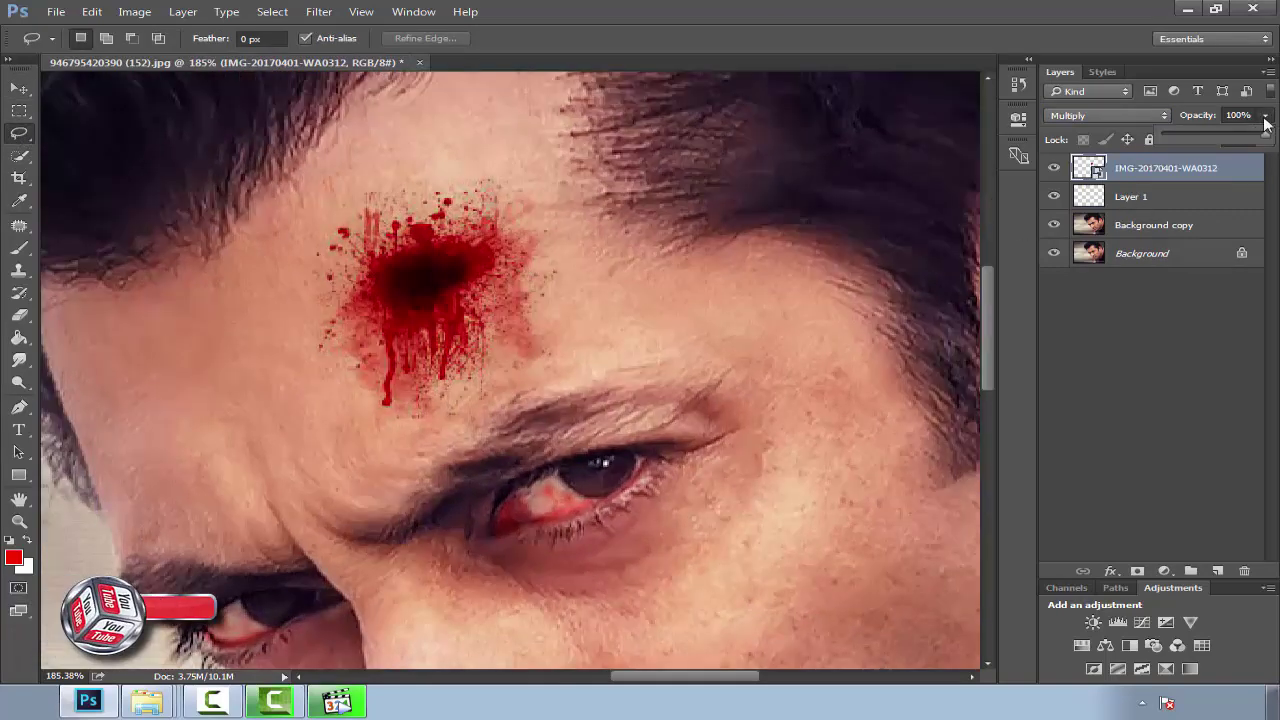
pyautogui.moveTo(1265, 115); pyautogui.dragTo(1274, 153)
# Give the forehead splatter a Gaussian Blur of radius 1 and fit the photo on screen.
pyautogui.click(320, 11)
pyautogui.moveTo(329, 202)
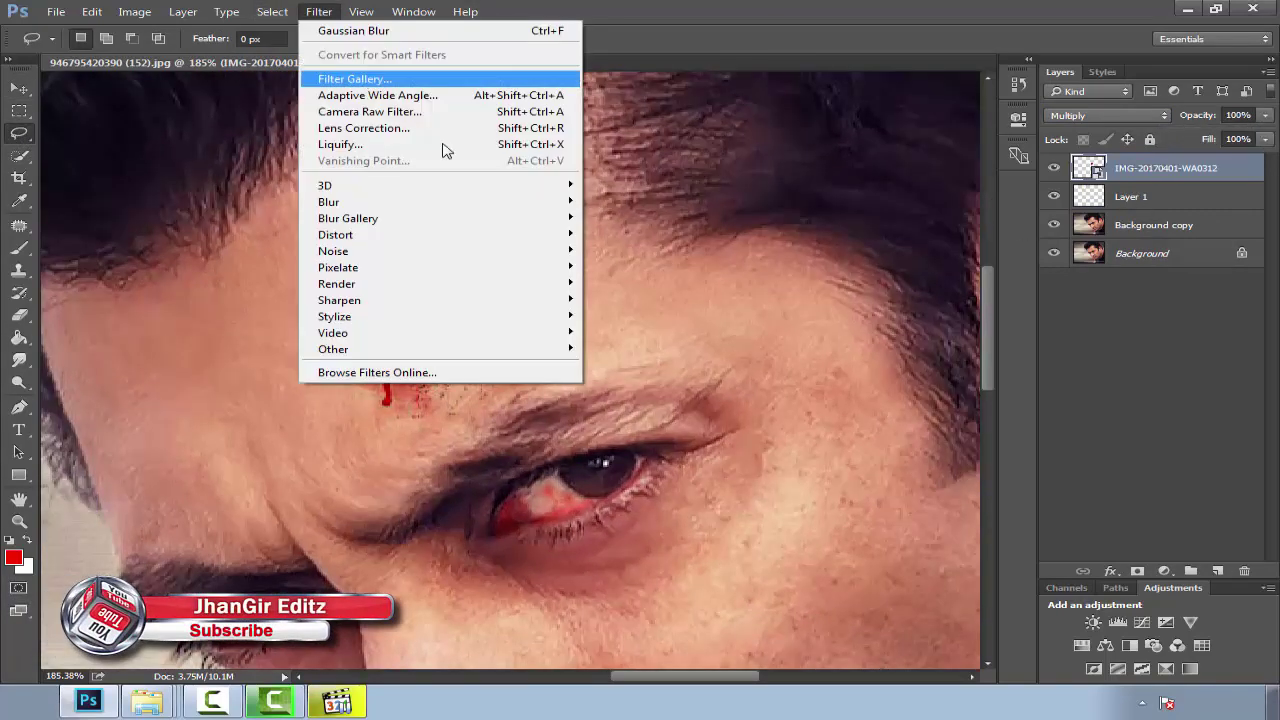
pyautogui.click(636, 266)
pyautogui.click(884, 402)
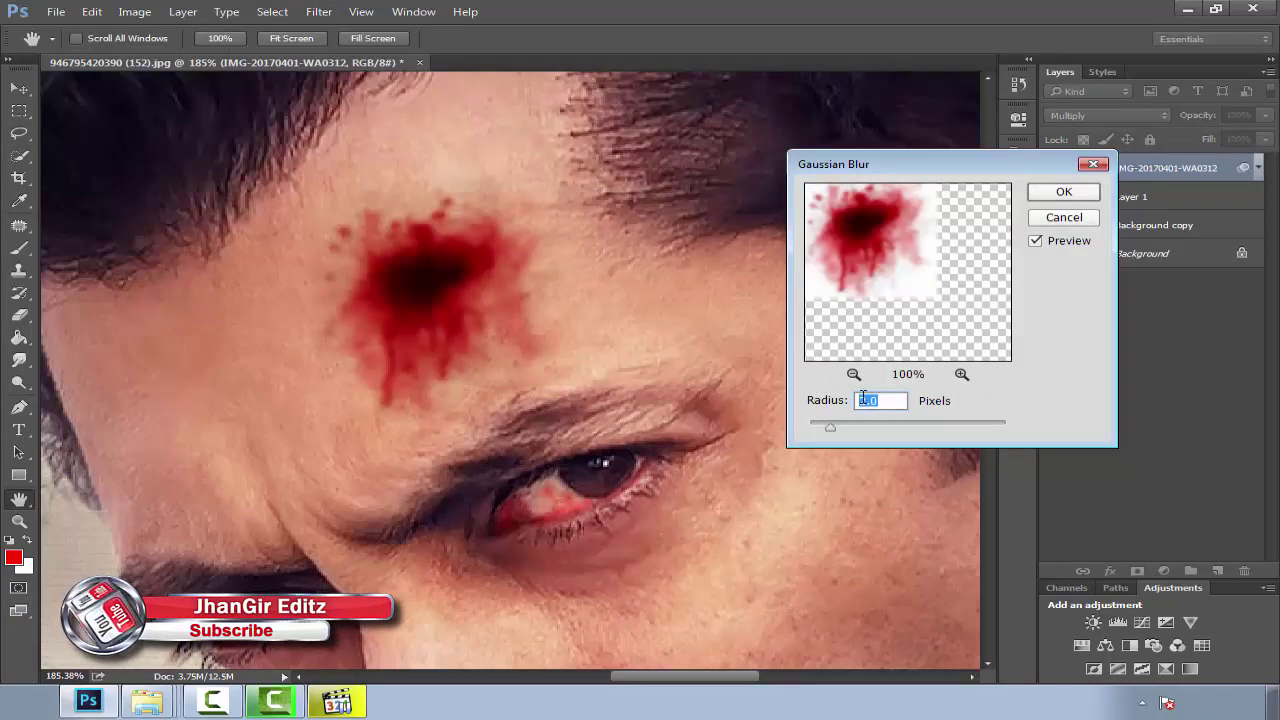
pyautogui.write('1')
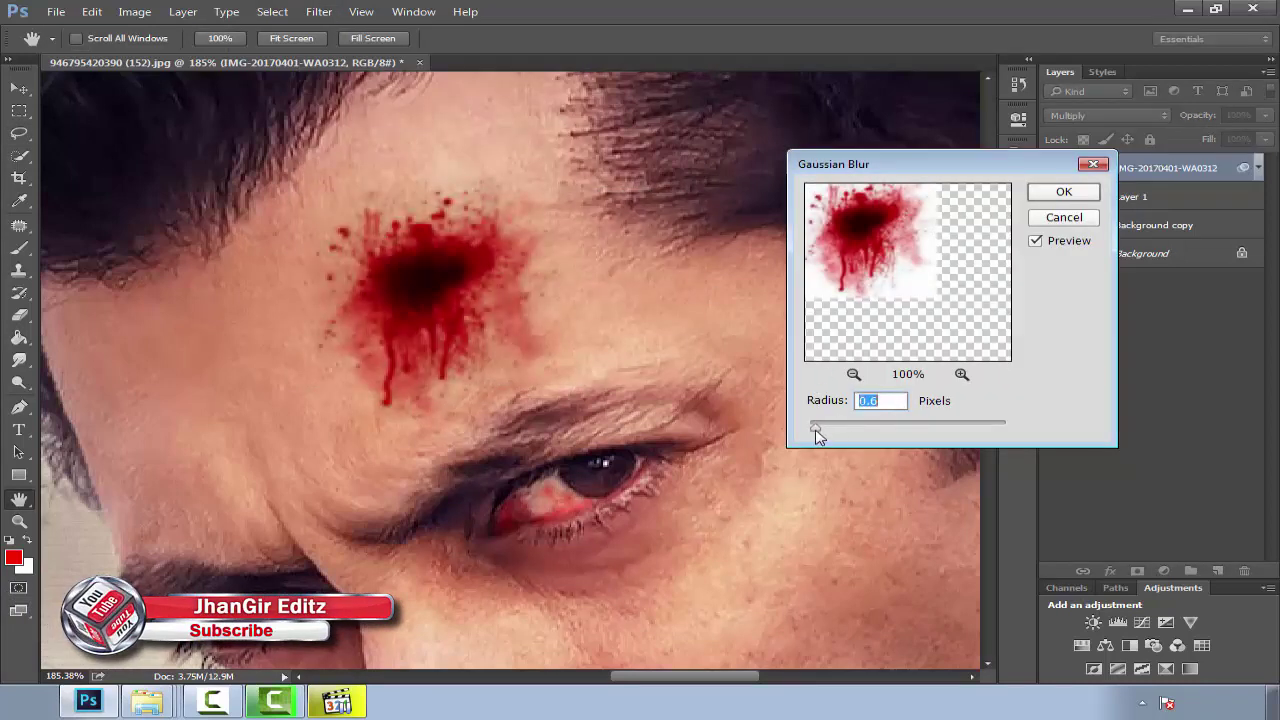
pyautogui.click(1064, 191)
pyautogui.hotkey('ctrl', '0')
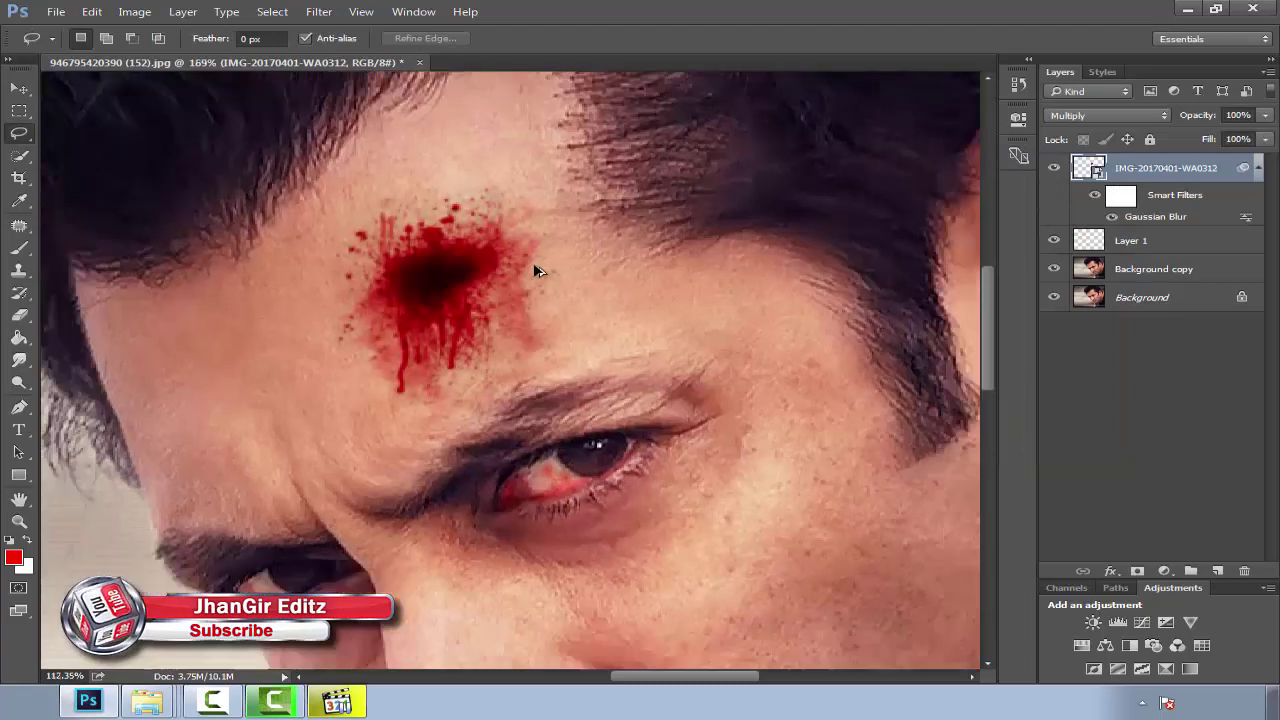
# Drag the stitched-cut image IMG-20170403-WA0157 from the Bloods folder onto the portrait.
pyautogui.press('l')
pyautogui.scroll(3, 488, 283)
pyautogui.scroll(2, 488, 283)
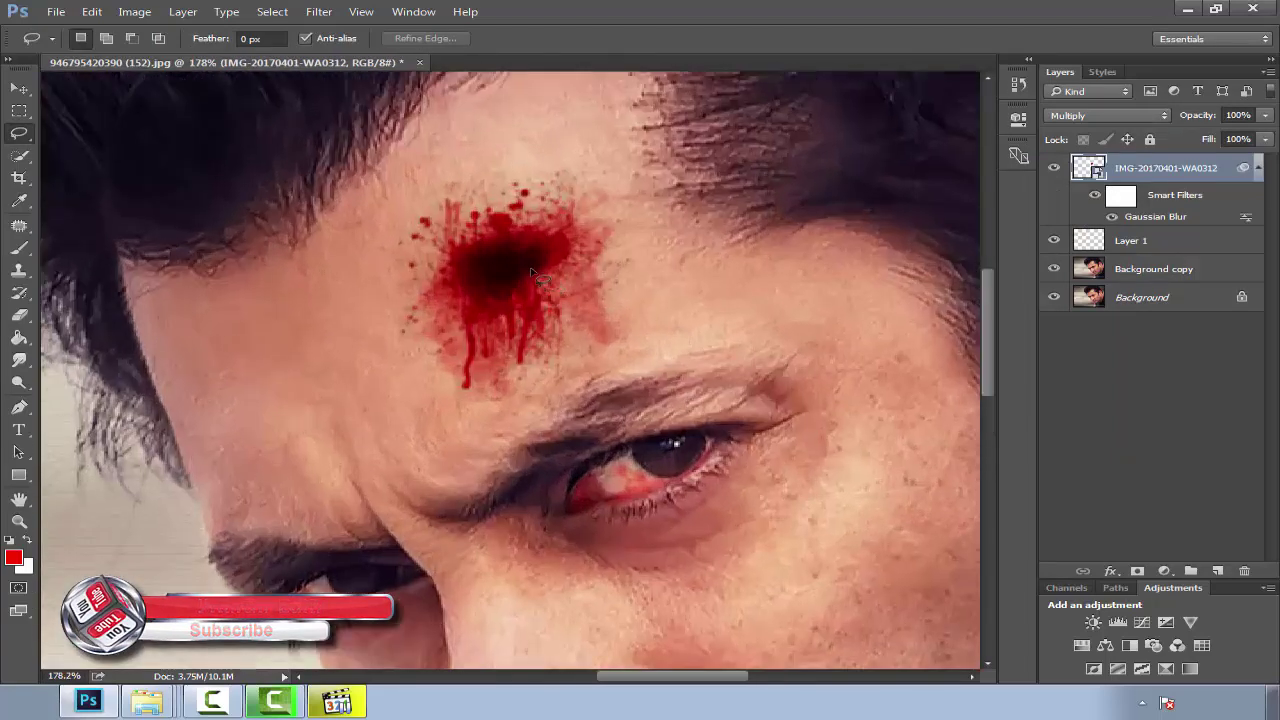
pyautogui.click(145, 700)
pyautogui.click(420, 373)
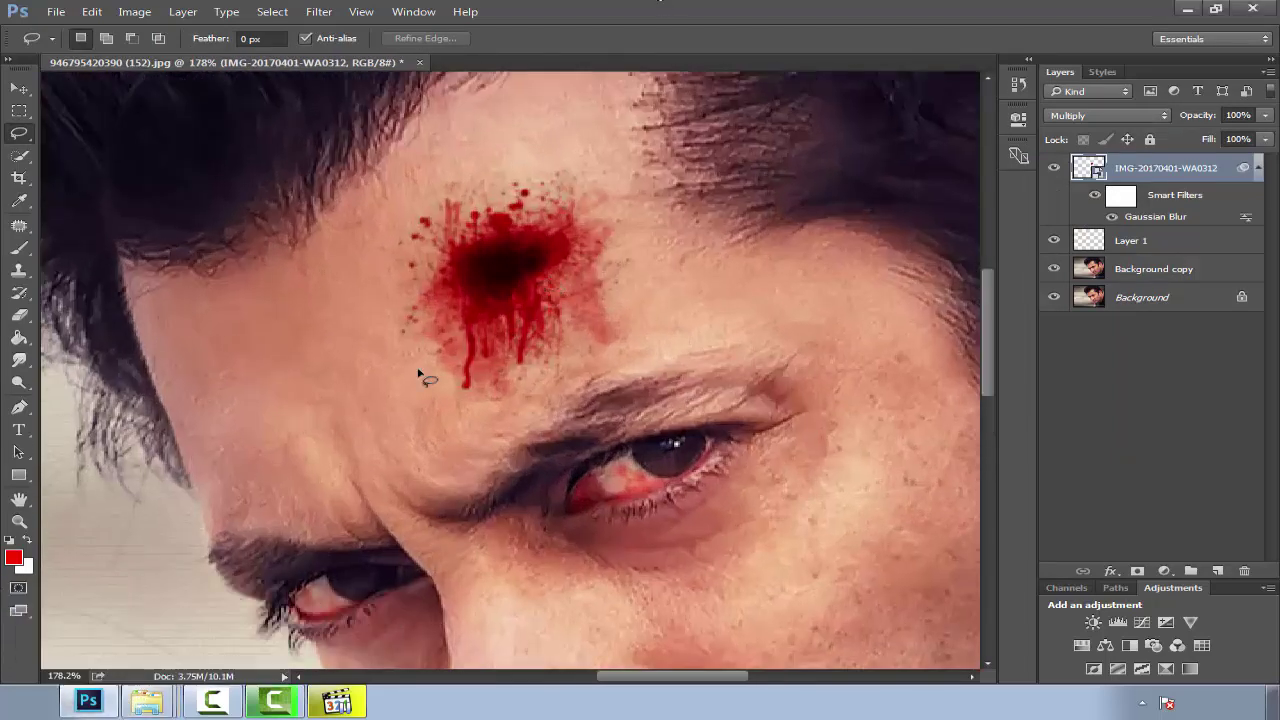
pyautogui.click(157, 705)
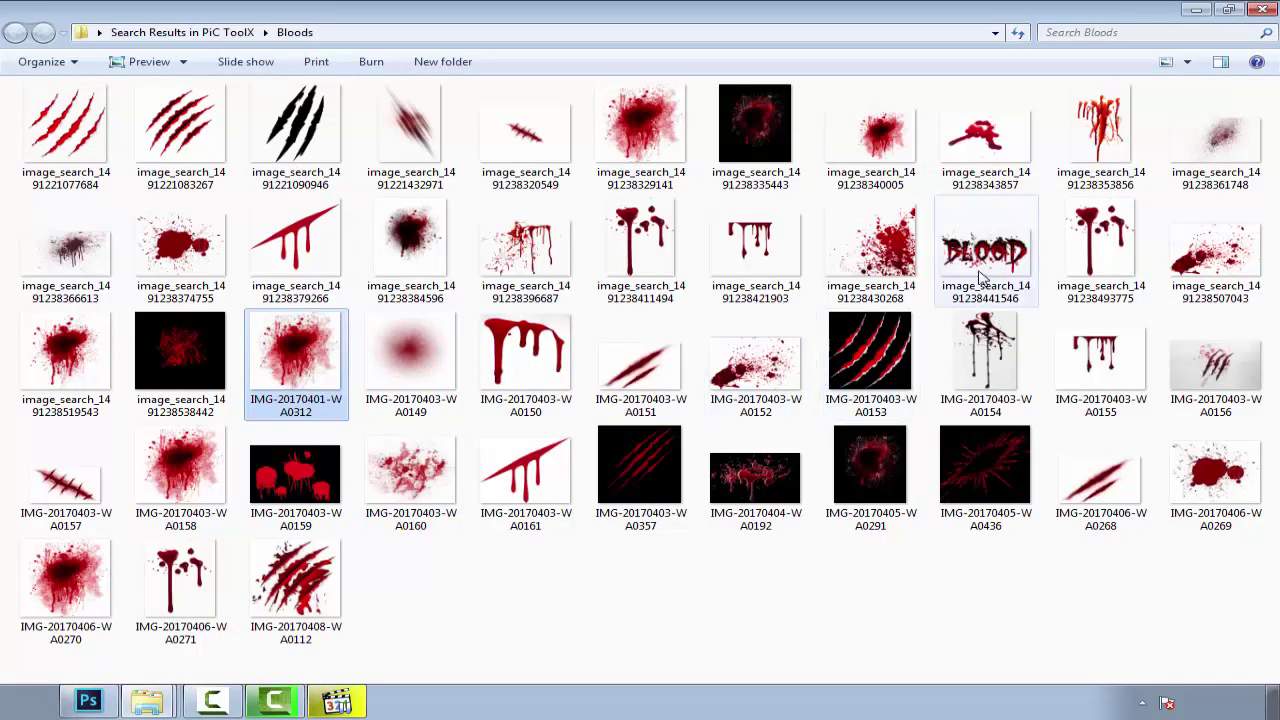
pyautogui.moveTo(32, 492); pyautogui.dragTo(850, 545)
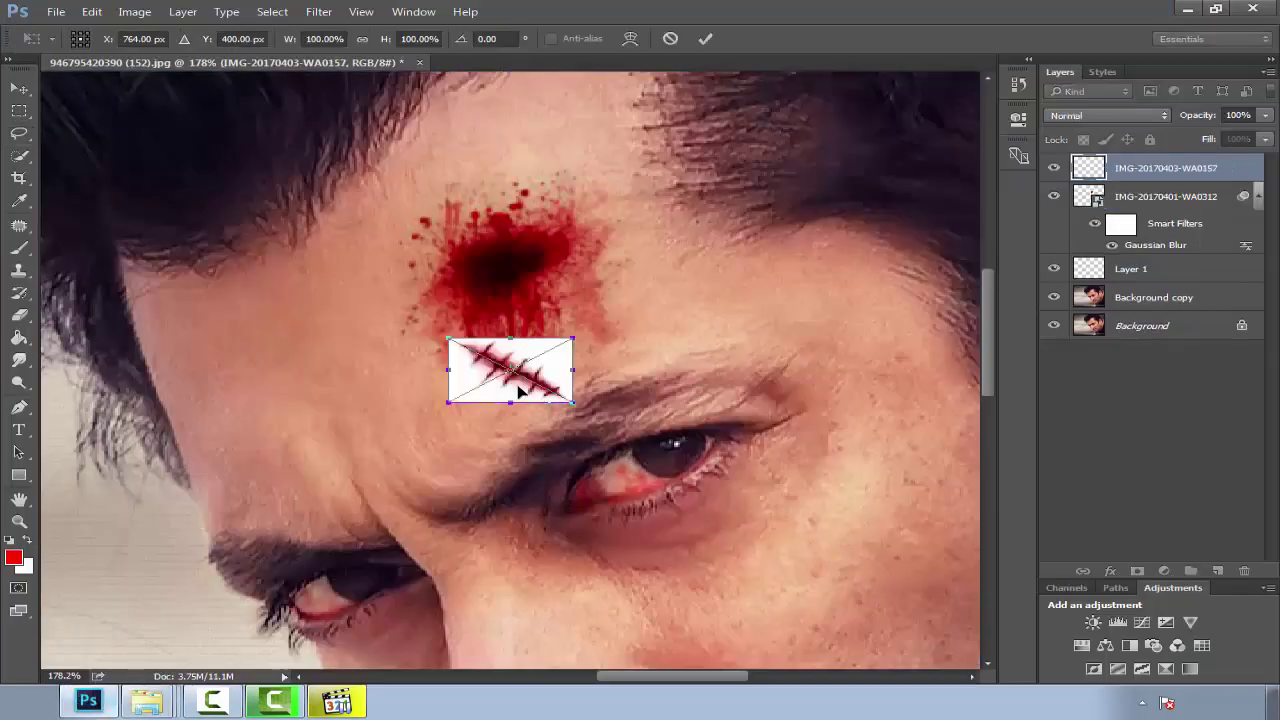
# Move the stitched-cut image onto the cheek and blend it with Multiply.
pyautogui.moveTo(518, 392); pyautogui.dragTo(850, 560)
pyautogui.scroll(5, 570, 452)
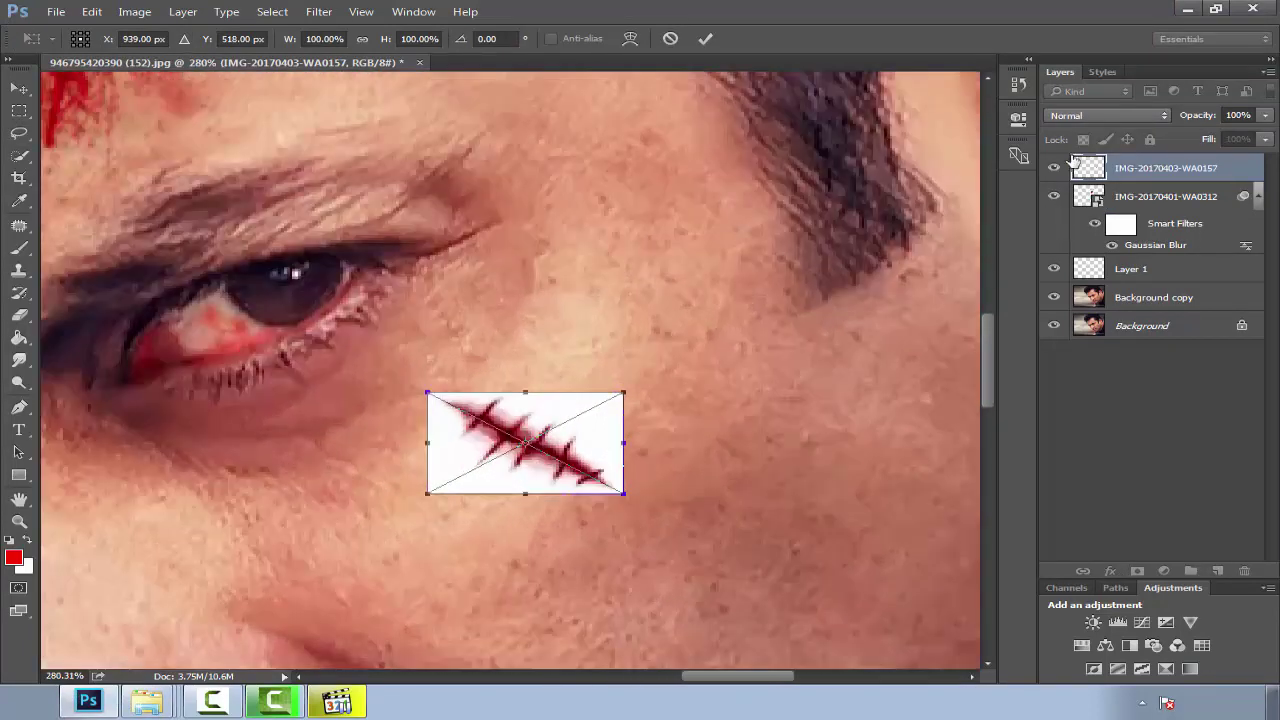
pyautogui.click(1108, 115)
pyautogui.click(1090, 180)
# Enlarge the stitch over the cheek, place it, and lower its opacity to 91%.
pyautogui.click(20, 90)
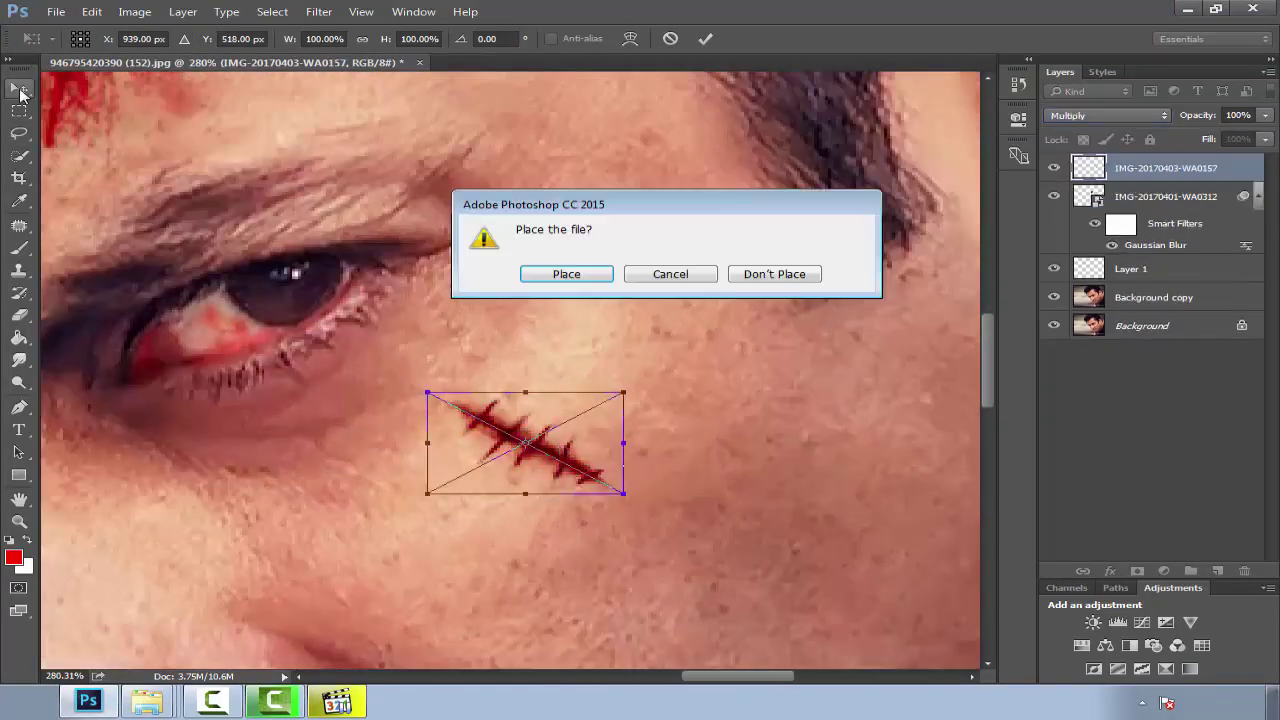
pyautogui.click(557, 274)
pyautogui.moveTo(624, 493)
pyautogui.mouseDown()
pyautogui.moveTo(686, 560)
pyautogui.moveTo(737, 582)
pyautogui.moveTo(813, 563)
pyautogui.mouseUp()
pyautogui.click(24, 138)
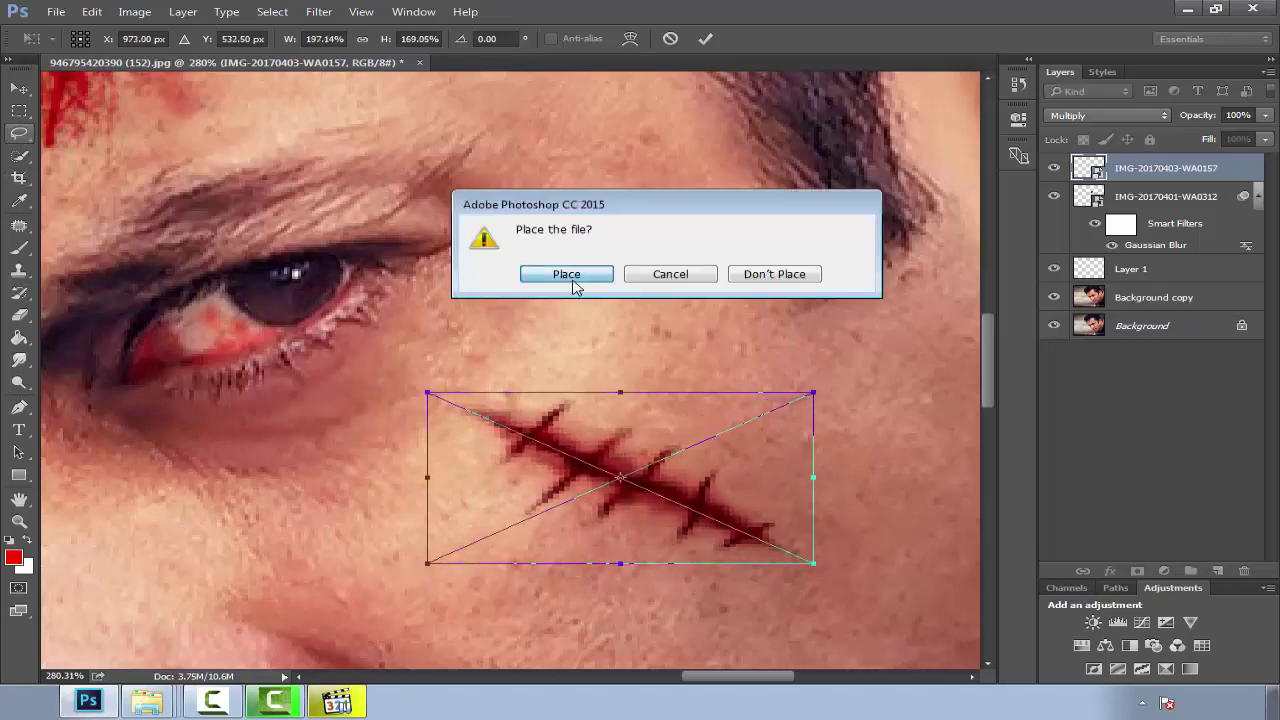
pyautogui.click(571, 284)
pyautogui.scroll(-2, 631, 429)
pyautogui.scroll(2, 530, 402)
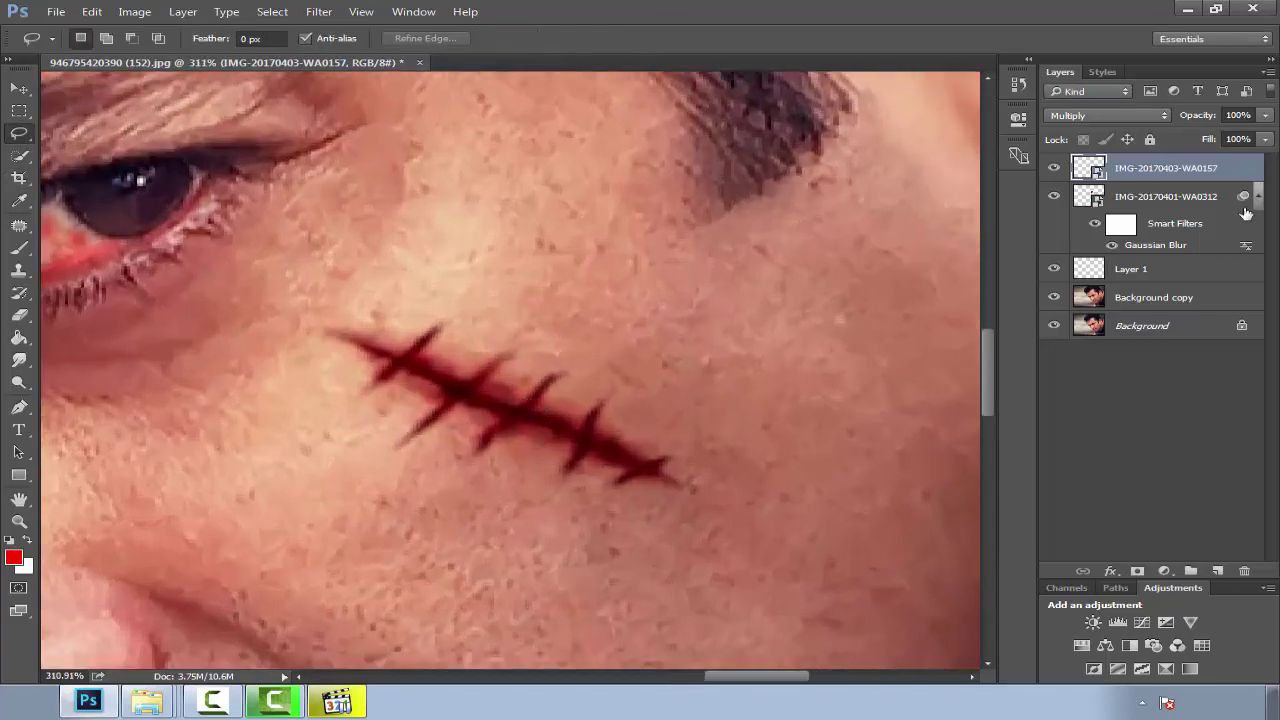
pyautogui.moveTo(1263, 128); pyautogui.dragTo(1258, 140)
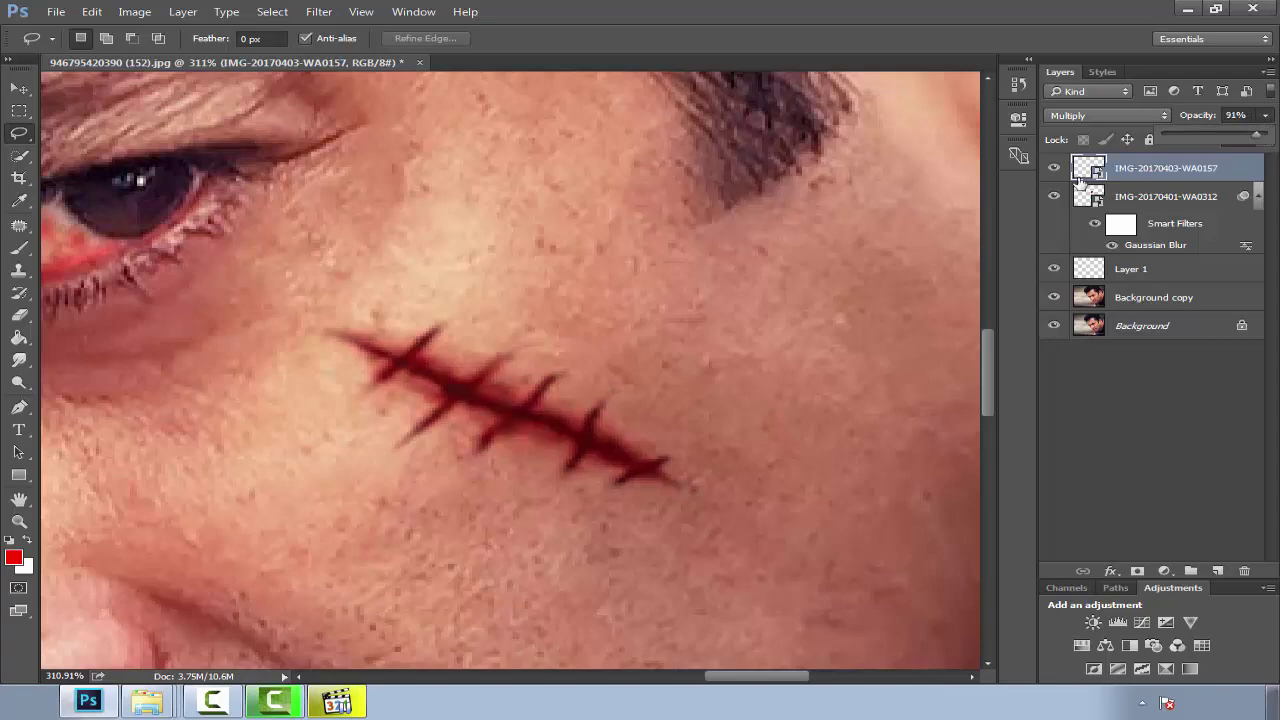
pyautogui.scroll(-3, 651, 286)
pyautogui.scroll(-1, 660, 297)
pyautogui.scroll(1, 660, 297)
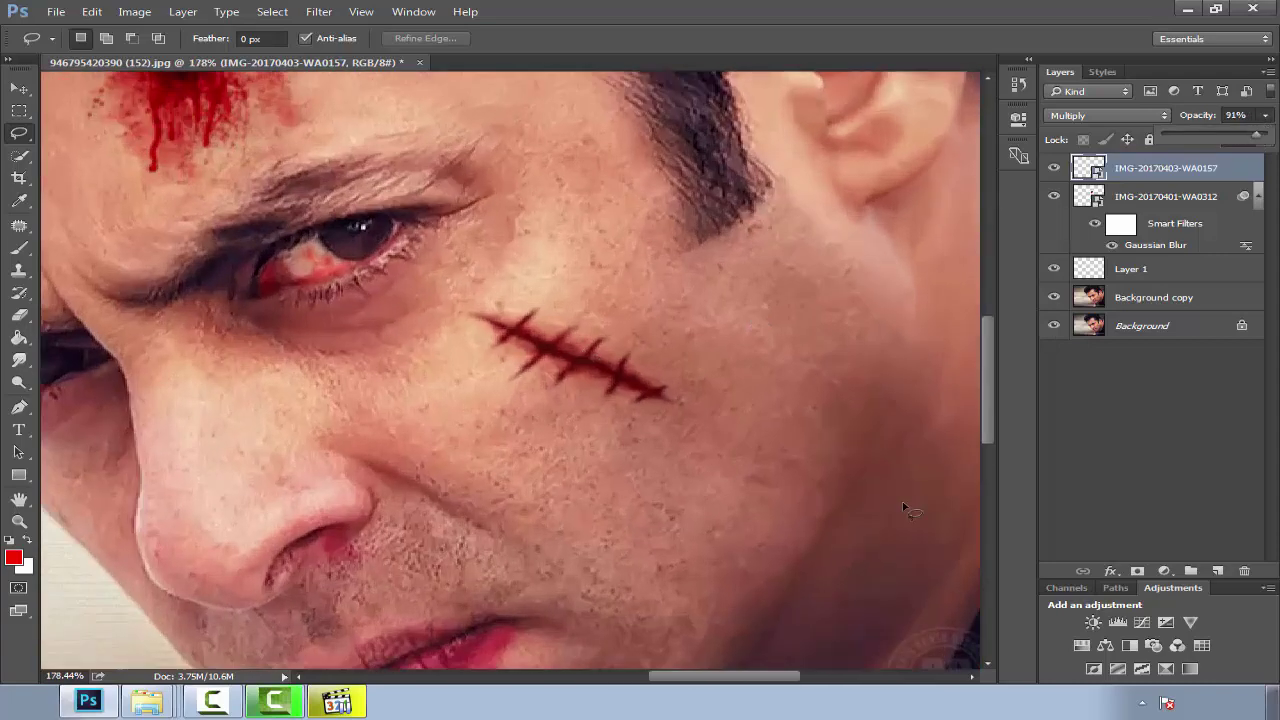
# Add a Drop Shadow effect to the stitch layer and adjust the shadow opacity.
pyautogui.click(1108, 572)
pyautogui.click(1108, 559)
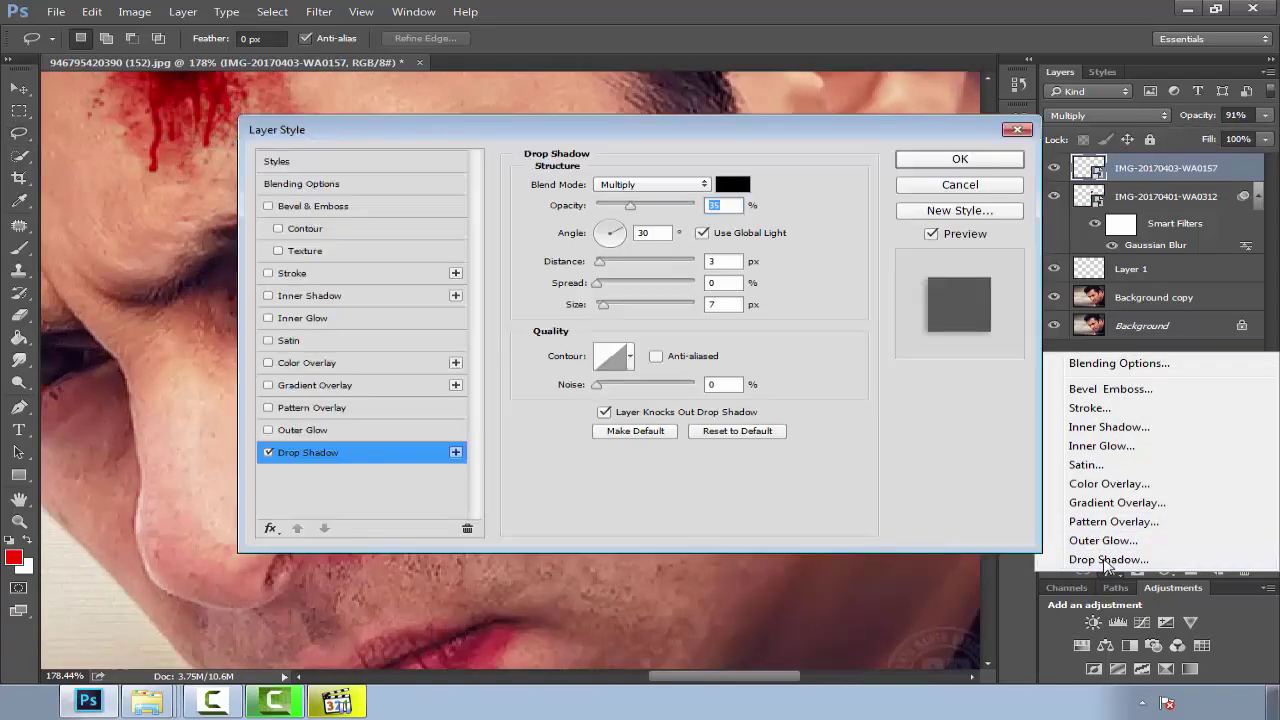
pyautogui.moveTo(658, 136); pyautogui.dragTo(1118, 140)
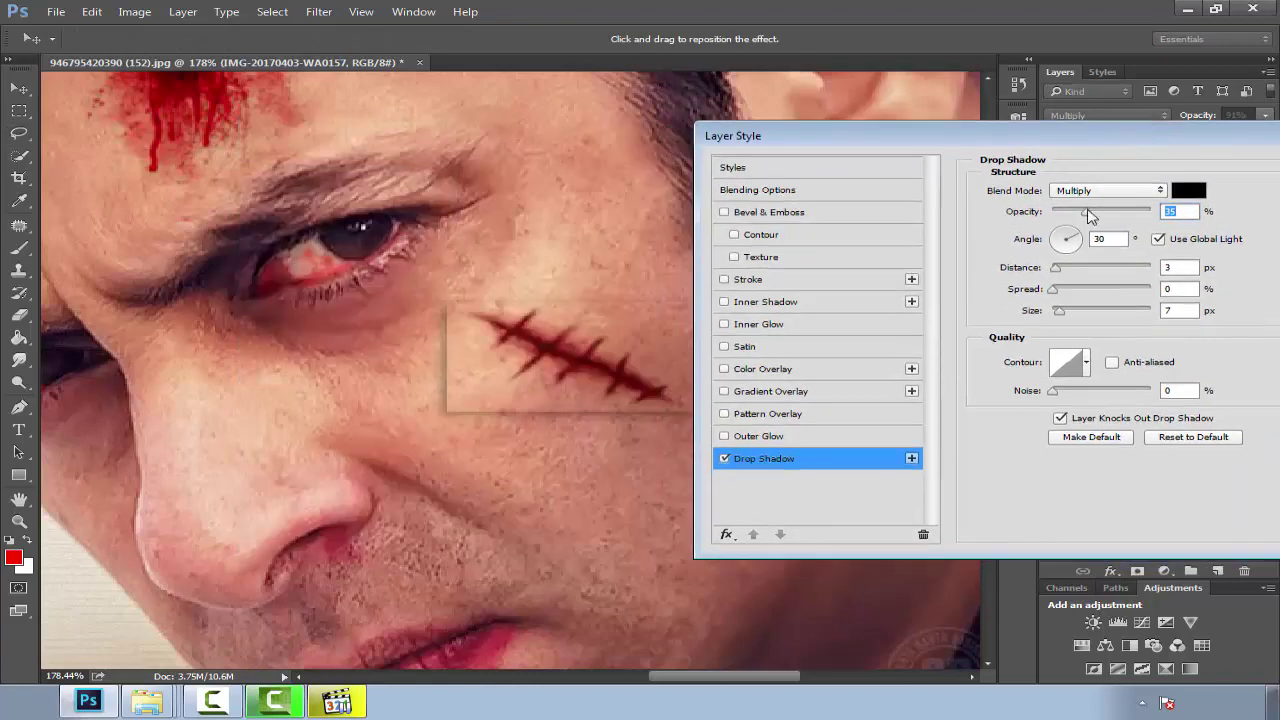
pyautogui.moveTo(1090, 217); pyautogui.dragTo(1136, 238)
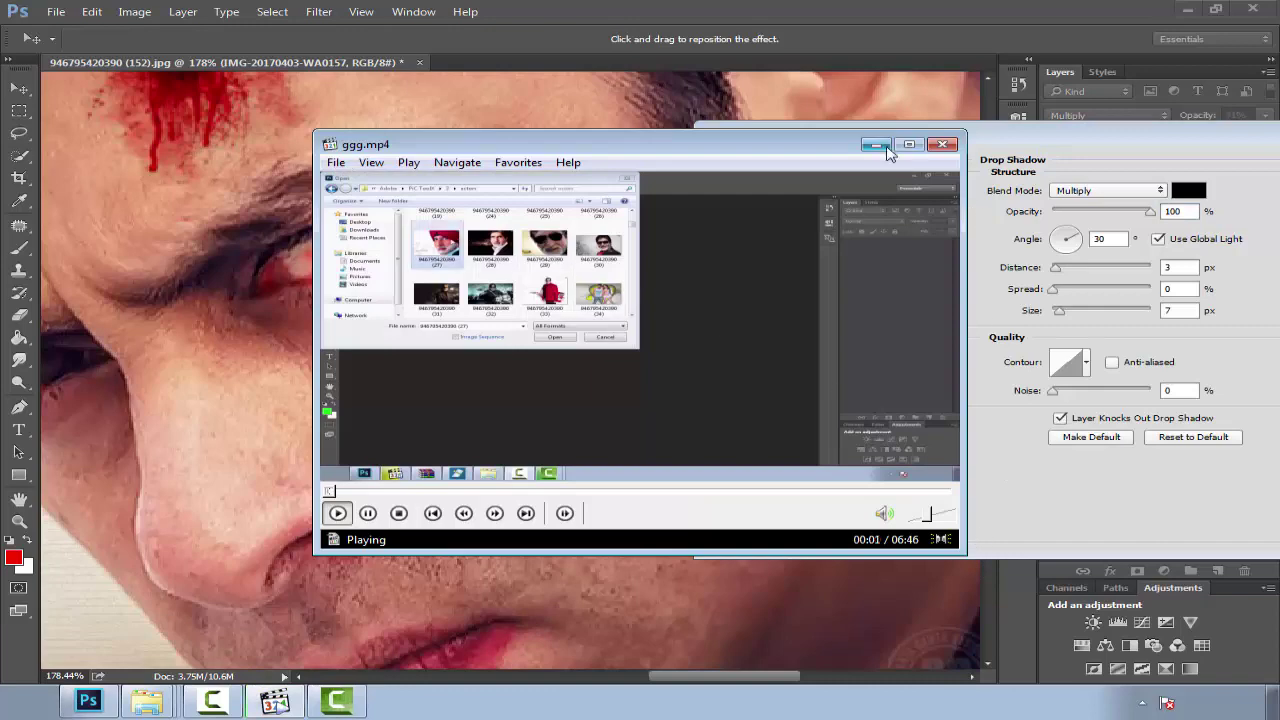
pyautogui.click(884, 146)
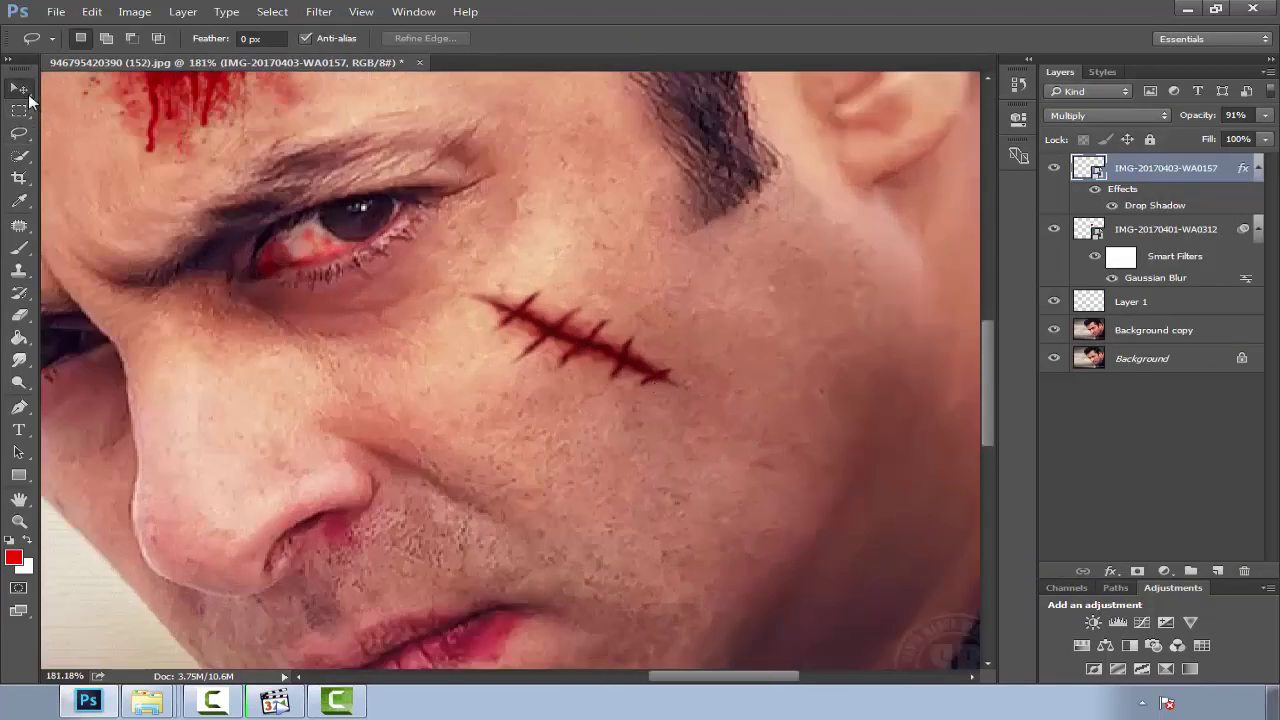
# Stretch the stitch scar to about 220% width, tilt it about 9°, and narrow it slightly.
pyautogui.hotkey('ctrl', 't')
pyautogui.moveTo(476, 292); pyautogui.dragTo(428, 263)
pyautogui.moveTo(702, 263)
pyautogui.mouseDown()
pyautogui.moveTo(684, 283)
pyautogui.moveTo(771, 286)
pyautogui.moveTo(700, 292)
pyautogui.mouseUp()
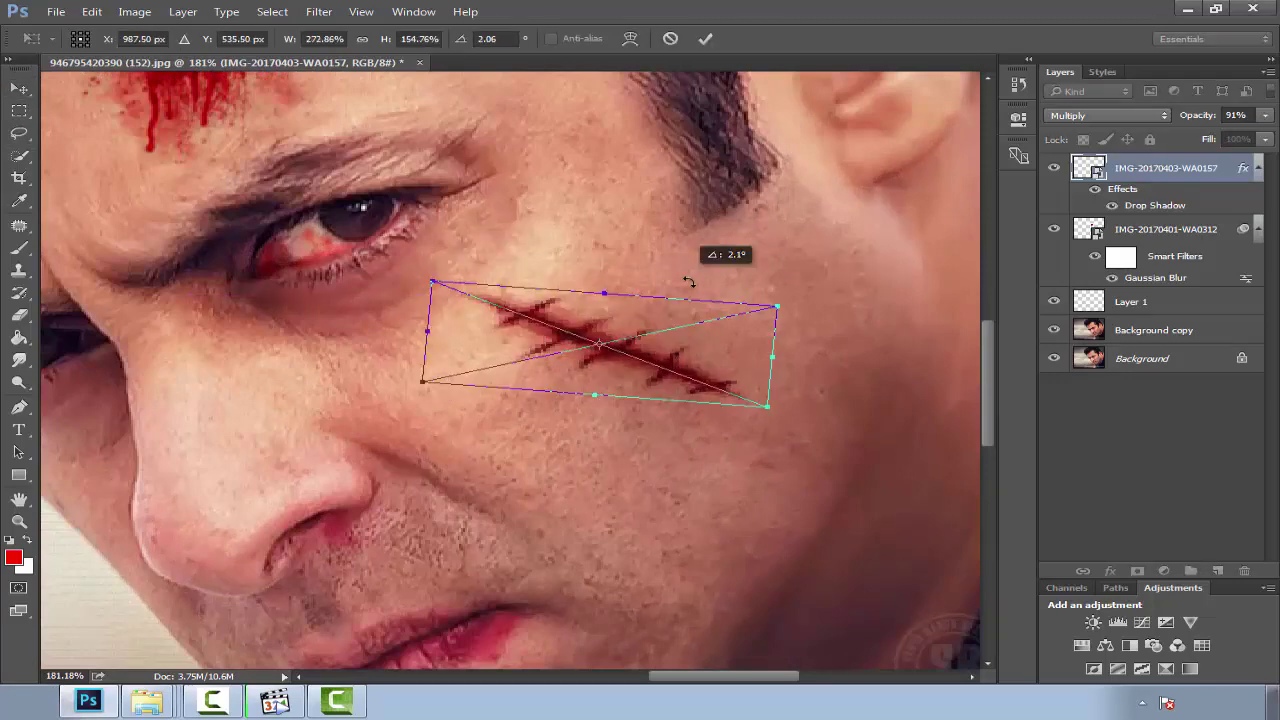
pyautogui.click(705, 39)
pyautogui.moveTo(779, 334); pyautogui.dragTo(714, 336)
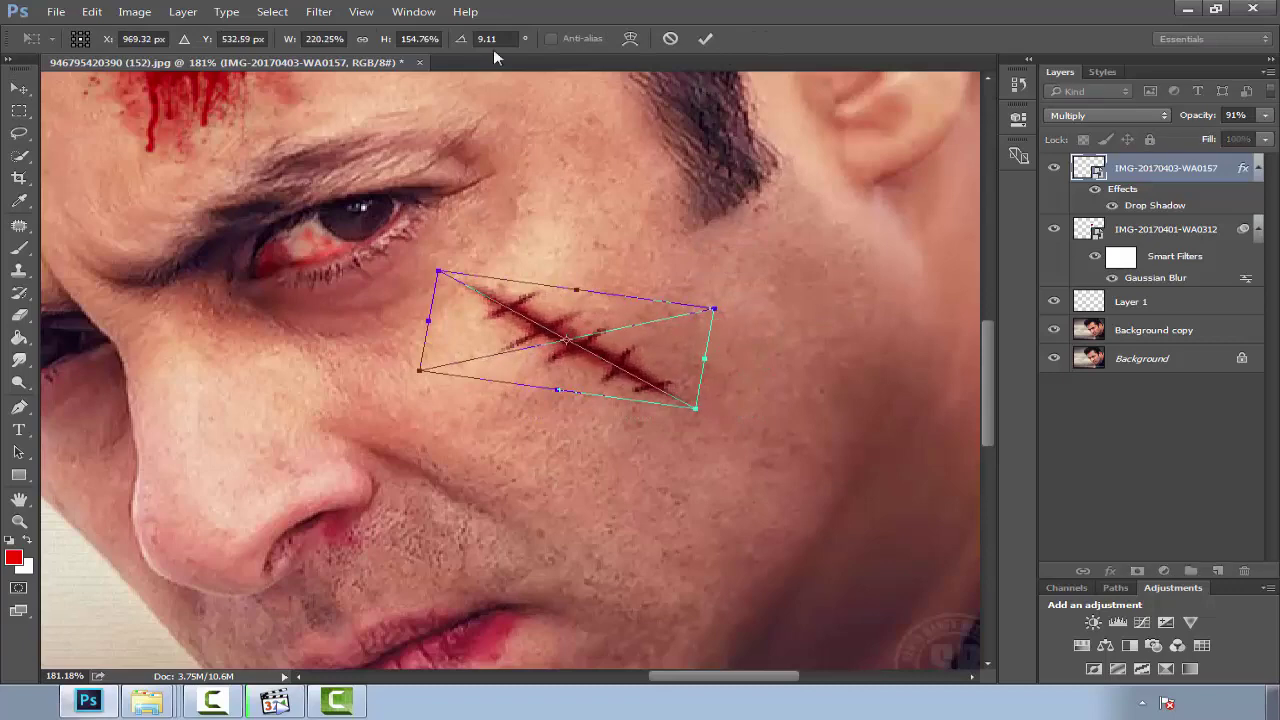
pyautogui.click(705, 39)
pyautogui.click(20, 135)
# Select the forehead blood layer IMG-20170401-WA0312 and rasterize it.
pyautogui.scroll(-5, 708, 348)
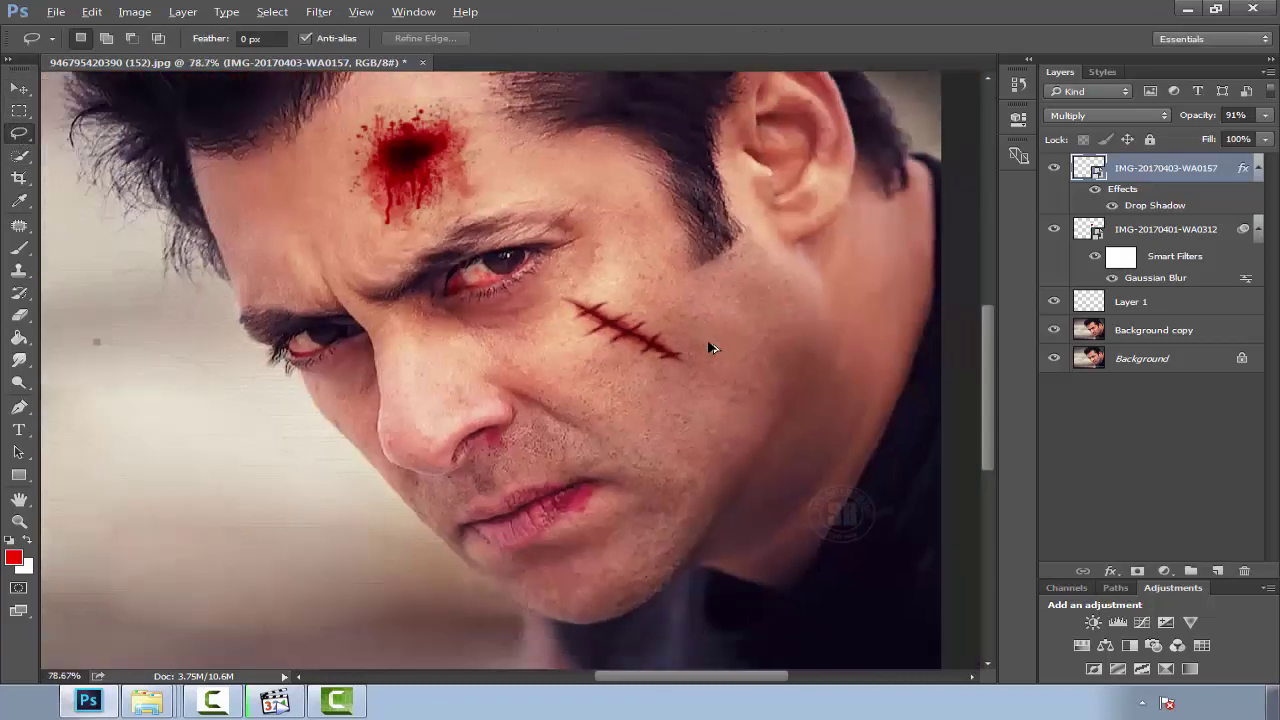
pyautogui.scroll(4, 550, 191)
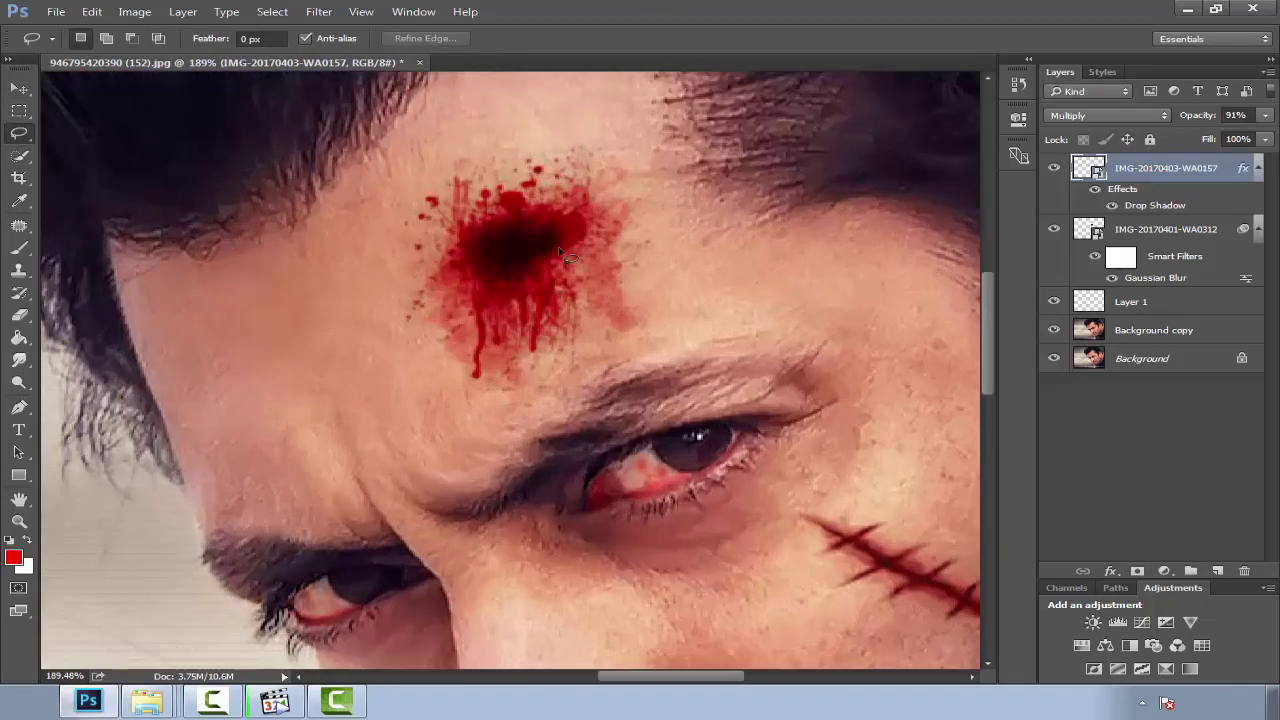
pyautogui.keyDown('ctrl'); pyautogui.click(618, 225); pyautogui.keyUp('ctrl')
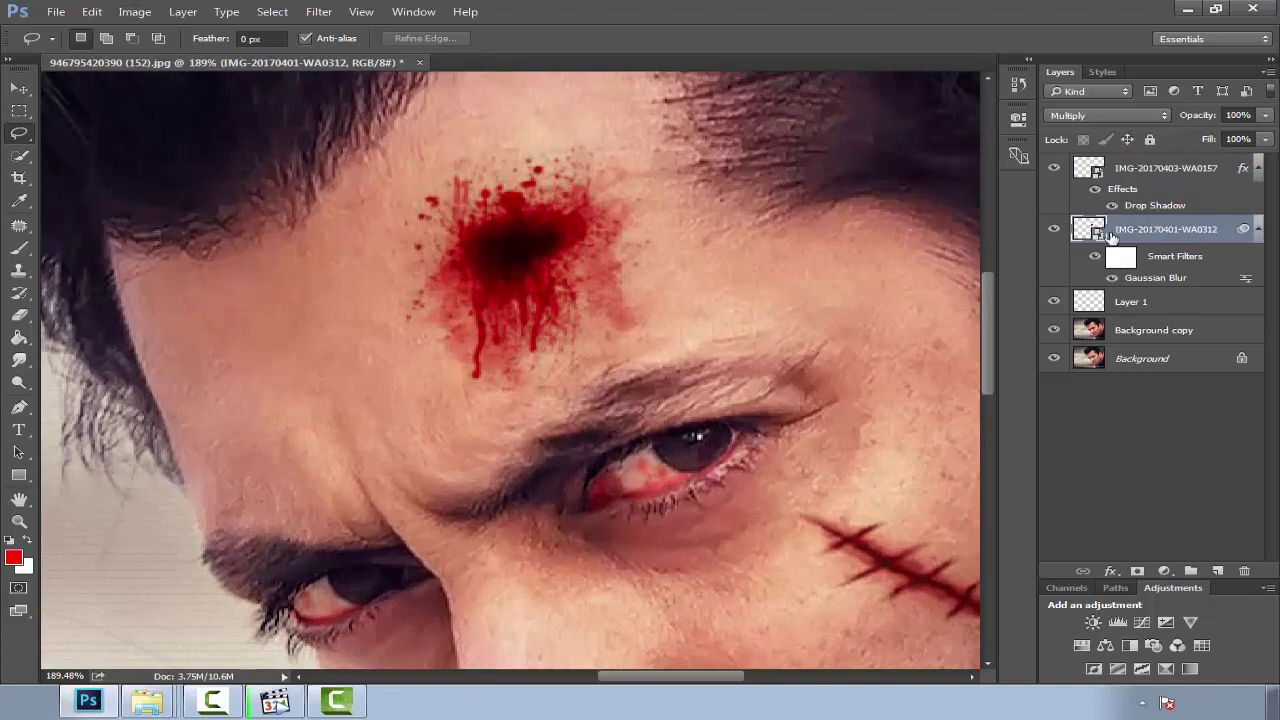
pyautogui.click(20, 315)
pyautogui.click(630, 289)
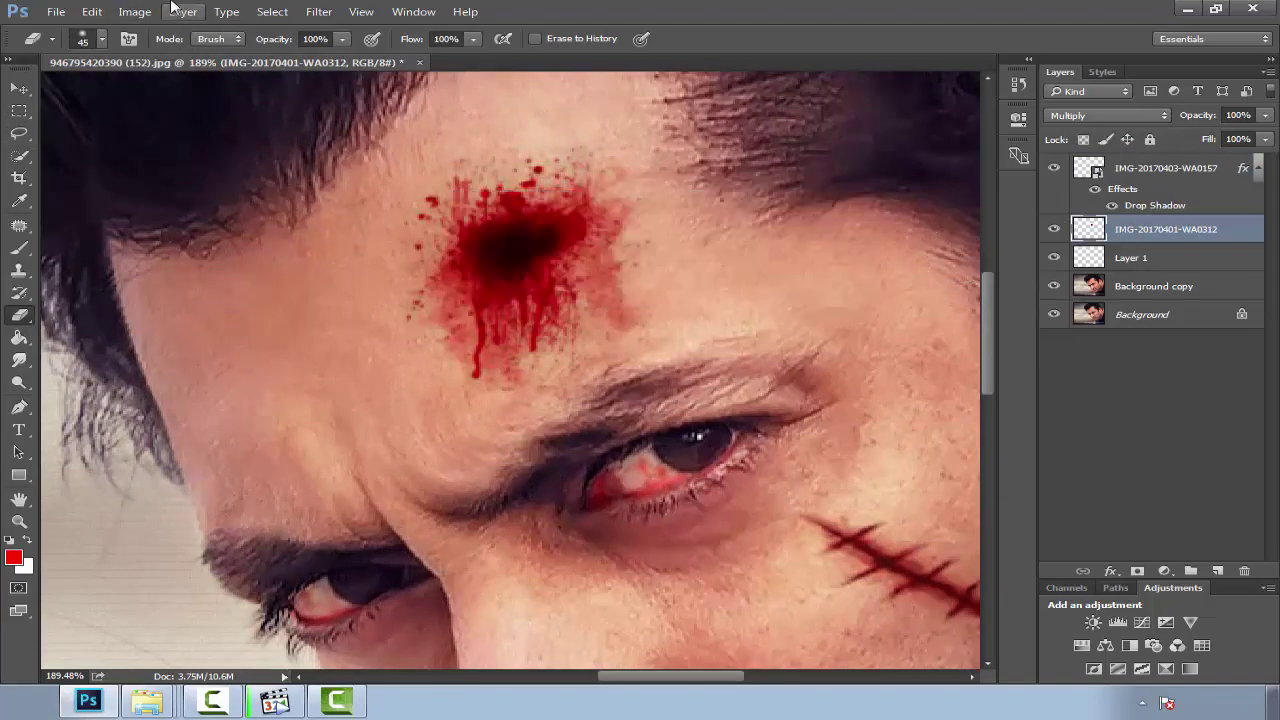
# Lower the forehead blood's saturation to −28 with Hue/Saturation.
pyautogui.click(183, 11)
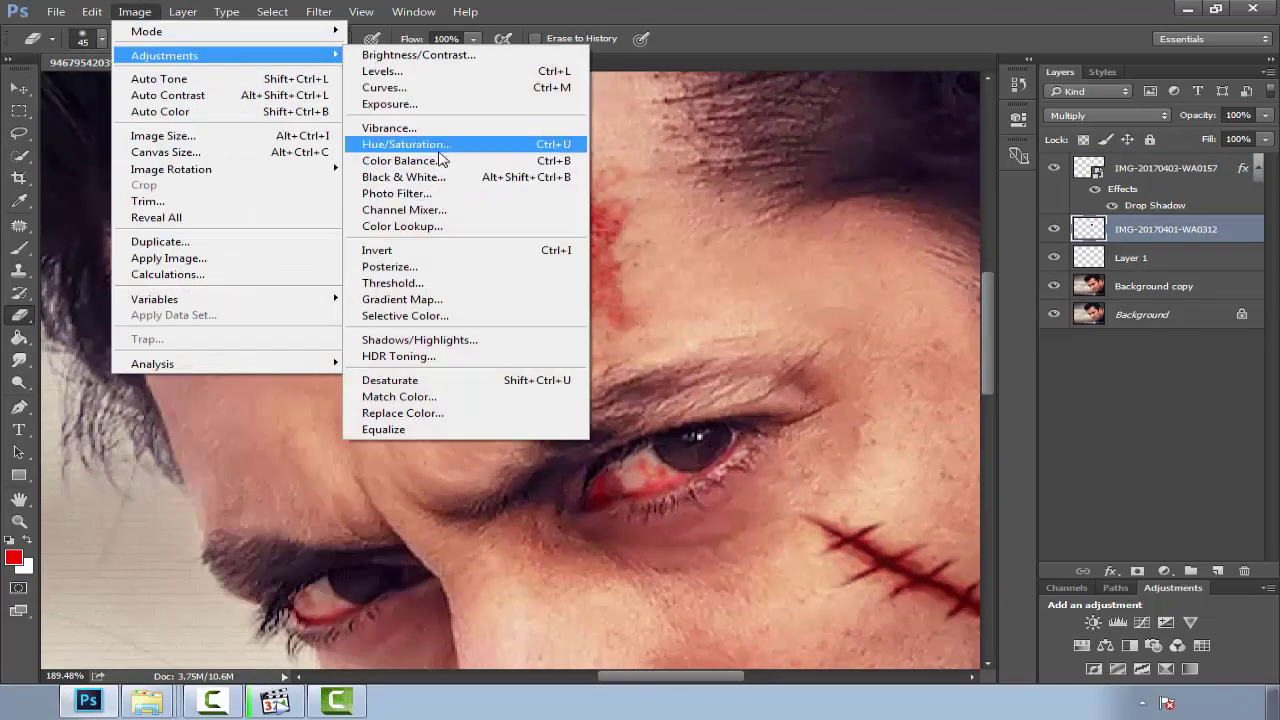
pyautogui.click(500, 146)
pyautogui.moveTo(958, 277); pyautogui.dragTo(933, 275)
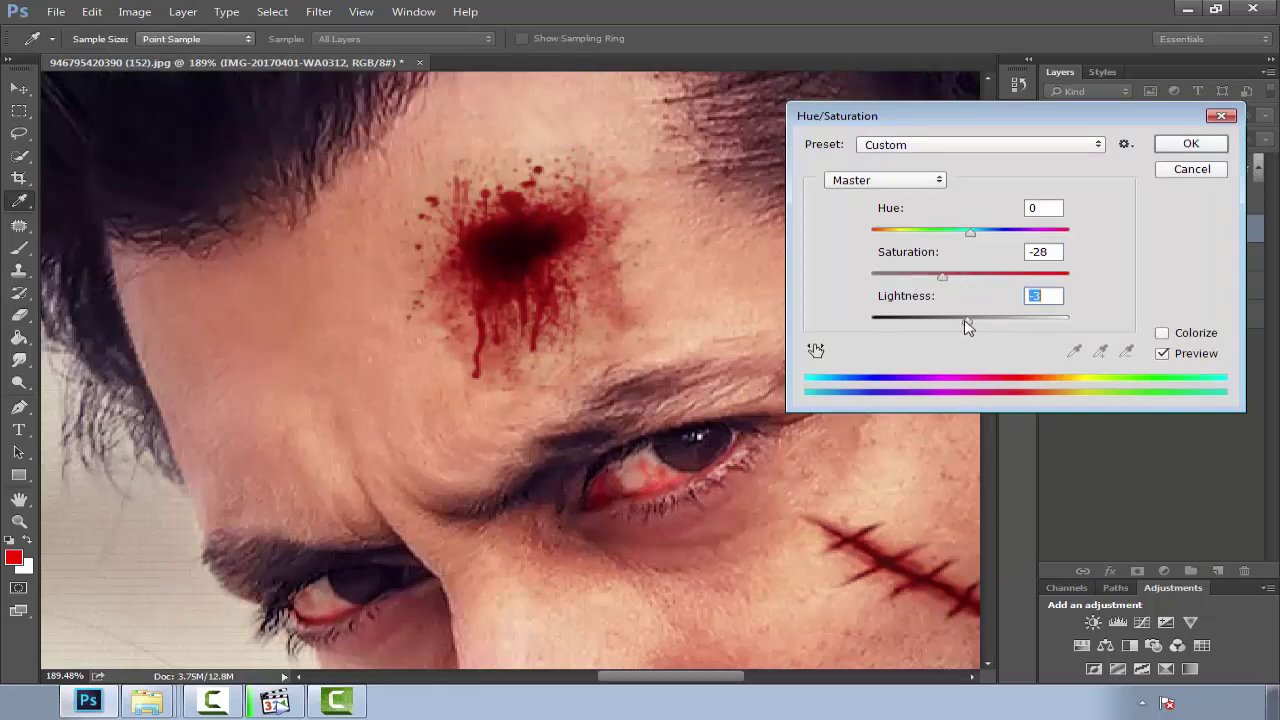
pyautogui.moveTo(966, 326); pyautogui.dragTo(973, 326)
pyautogui.click(1183, 146)
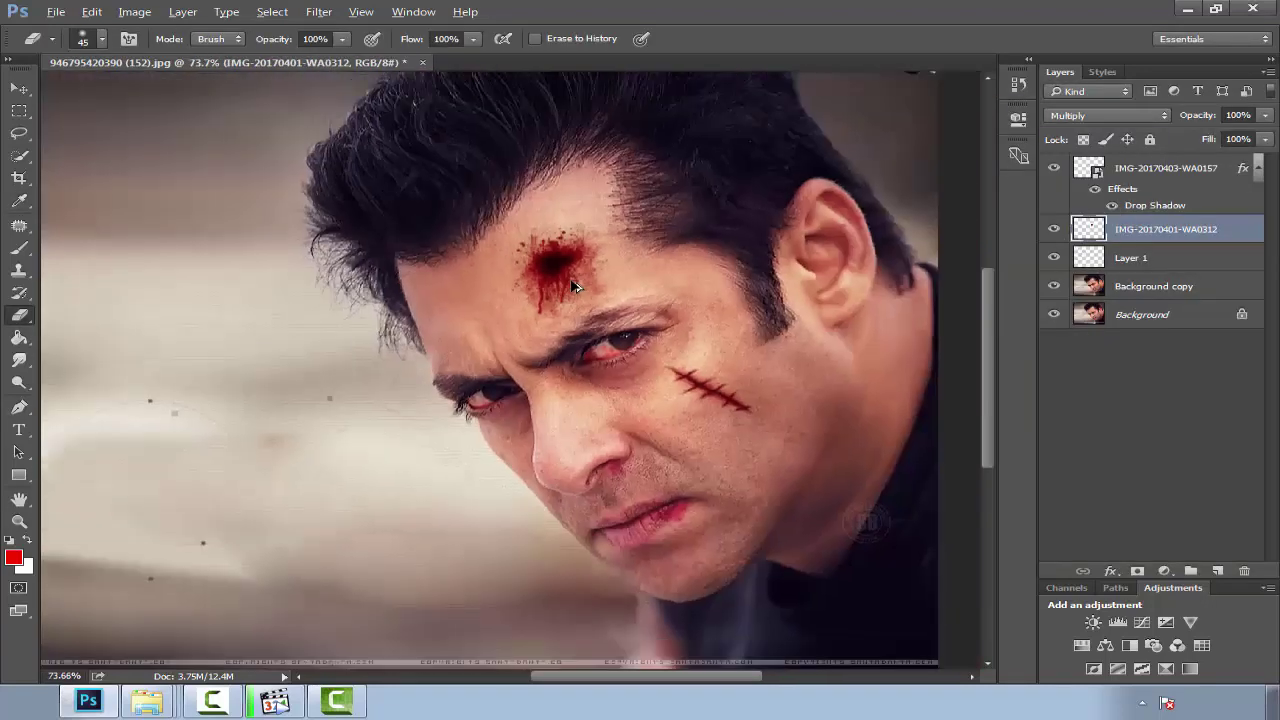
# Drag another blood-splatter image from the Bloods folder onto the portrait.
pyautogui.scroll(2, 620, 253)
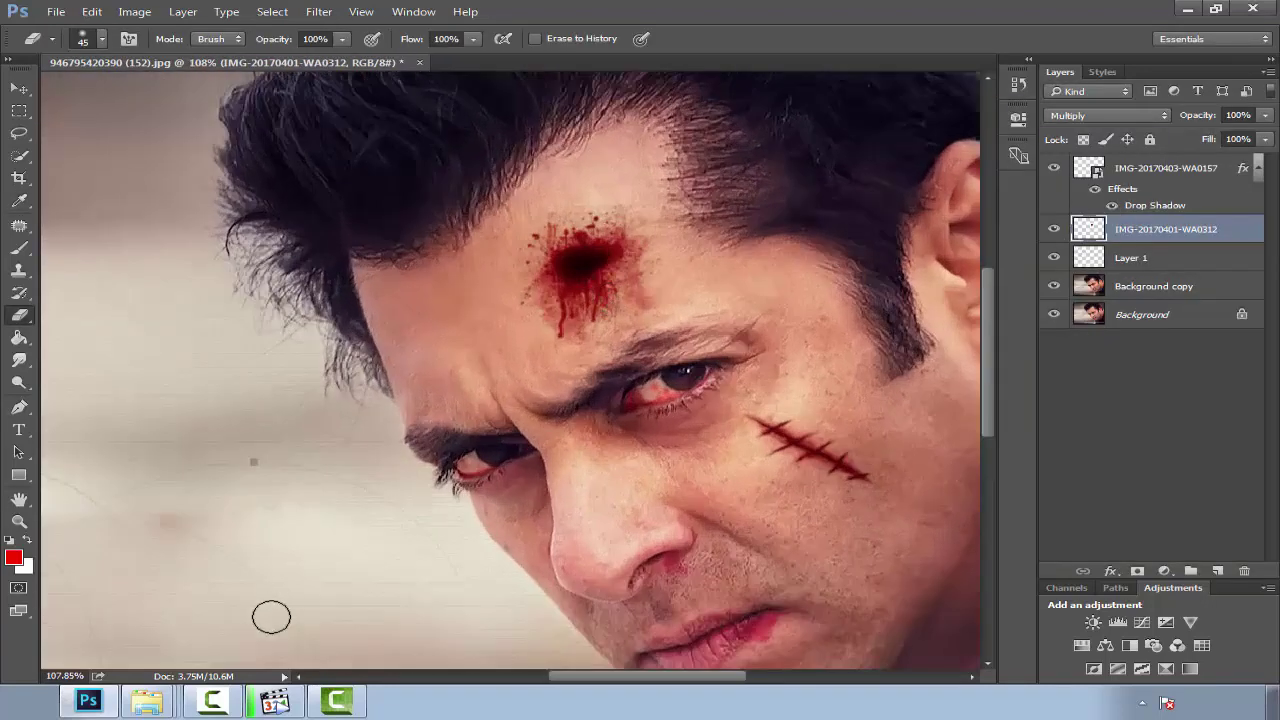
pyautogui.click(140, 663)
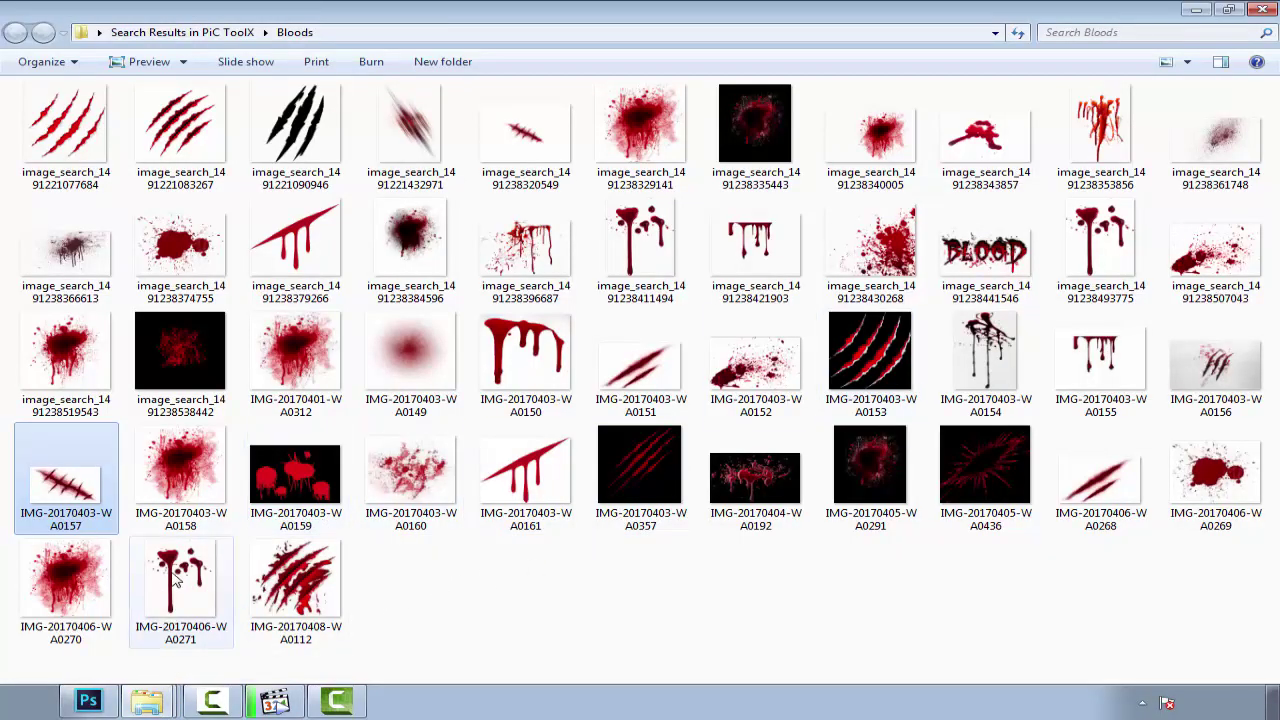
pyautogui.moveTo(173, 574); pyautogui.dragTo(738, 561)
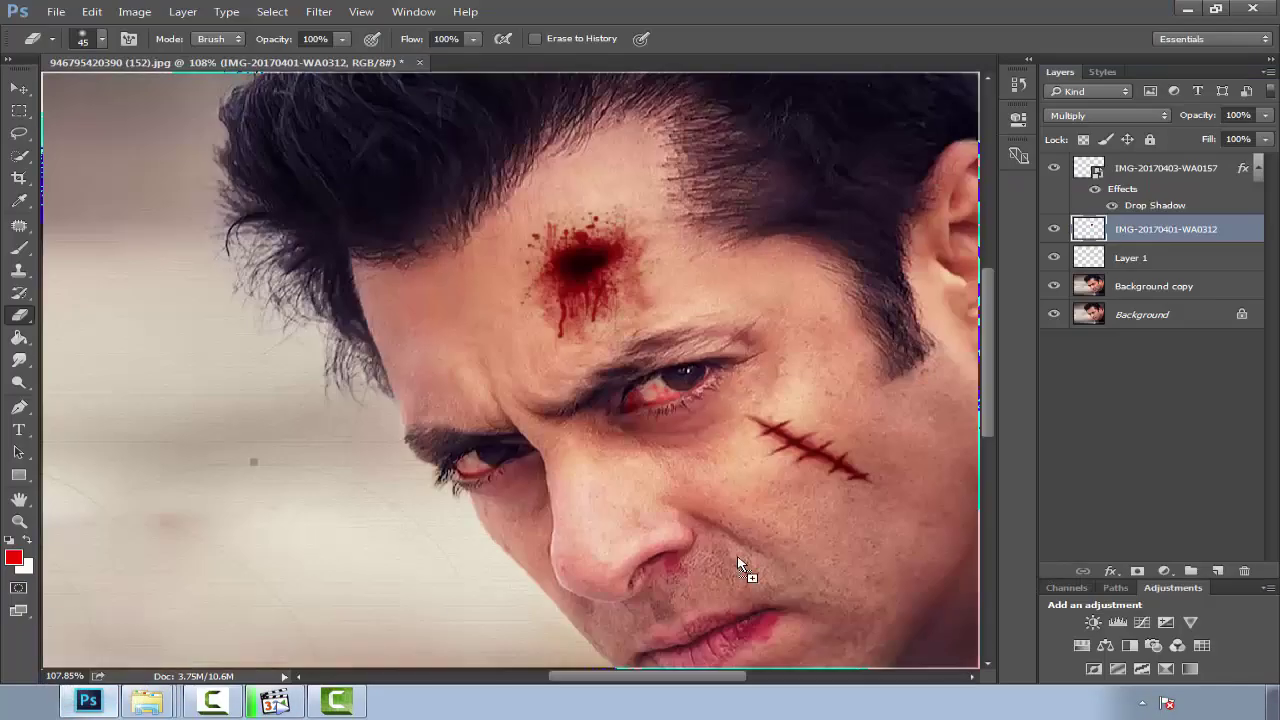
# Place the second splatter over the left brow and forehead, rotated about −19°.
pyautogui.moveTo(436, 327); pyautogui.dragTo(440, 330)
pyautogui.moveTo(700, 335); pyautogui.dragTo(614, 329)
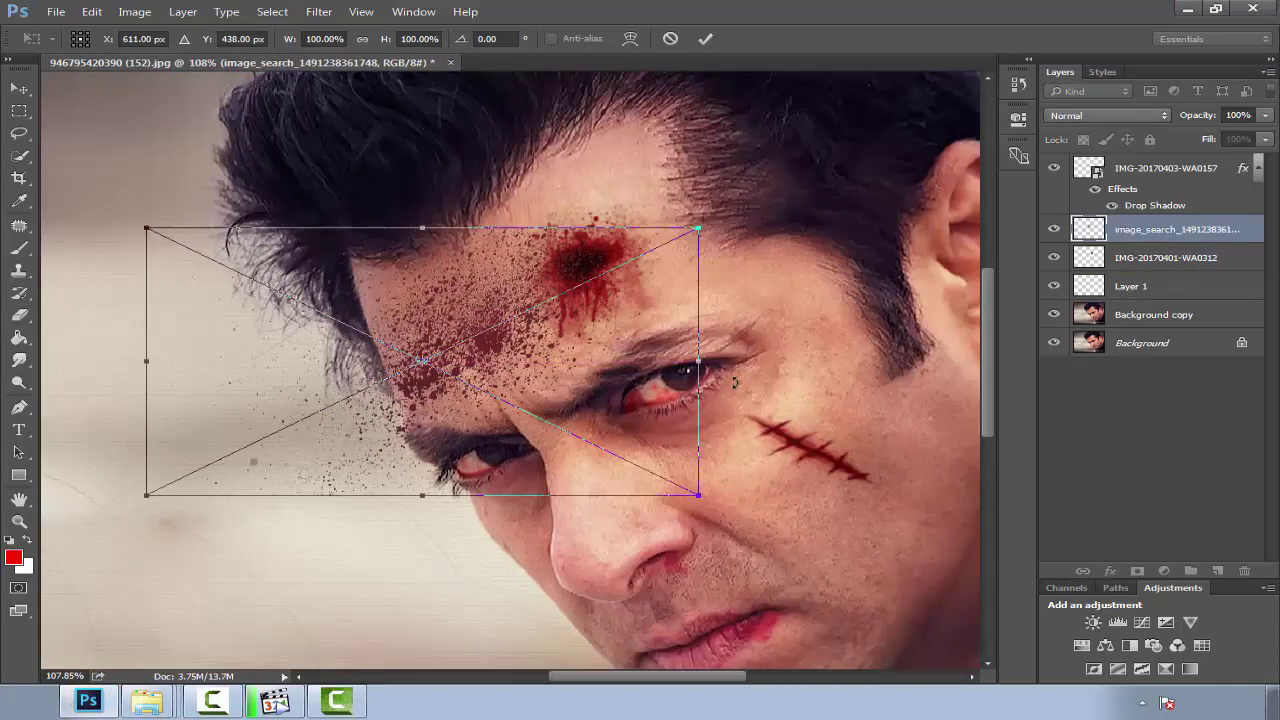
pyautogui.moveTo(705, 357); pyautogui.dragTo(737, 405)
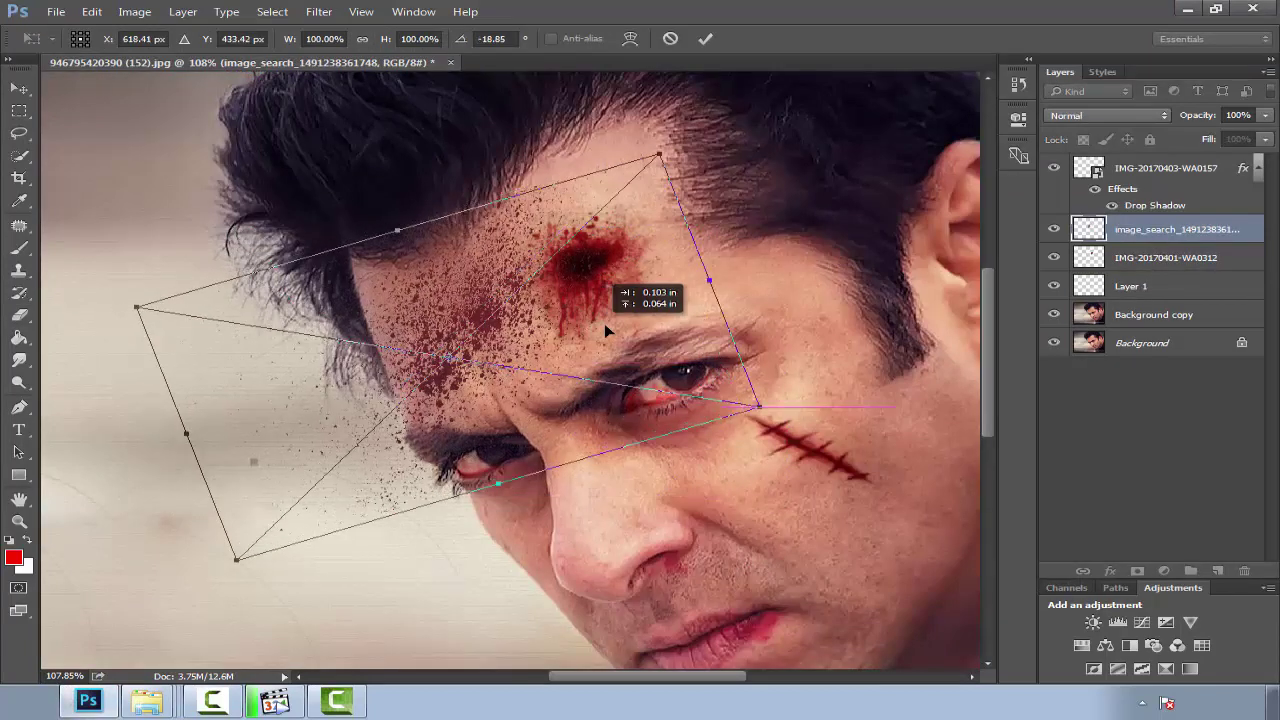
pyautogui.moveTo(583, 338); pyautogui.dragTo(668, 317)
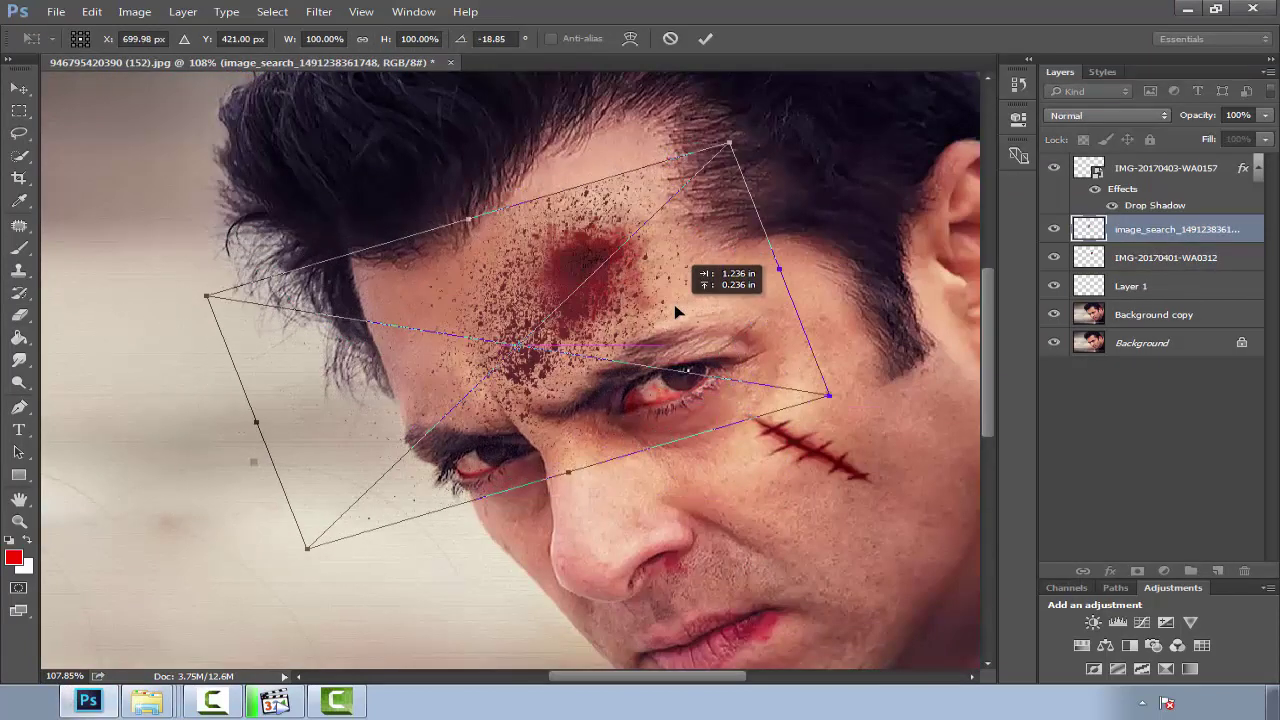
pyautogui.click(705, 39)
# Rasterize the splatter and stitch layers to erase stray specks, then select the forehead spatter layer.
pyautogui.press('e')
pyautogui.scroll(3, 534, 400)
pyautogui.click(538, 400)
pyautogui.press('Return')
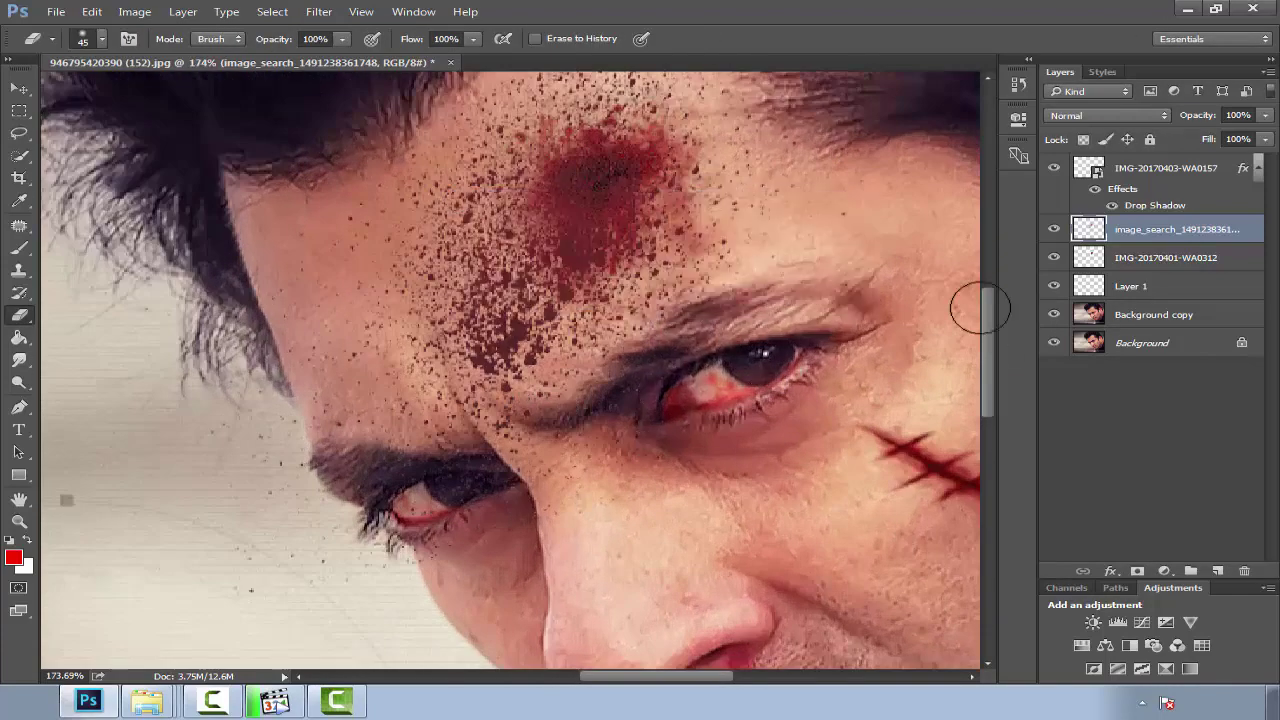
pyautogui.click(1097, 177)
pyautogui.click(638, 402)
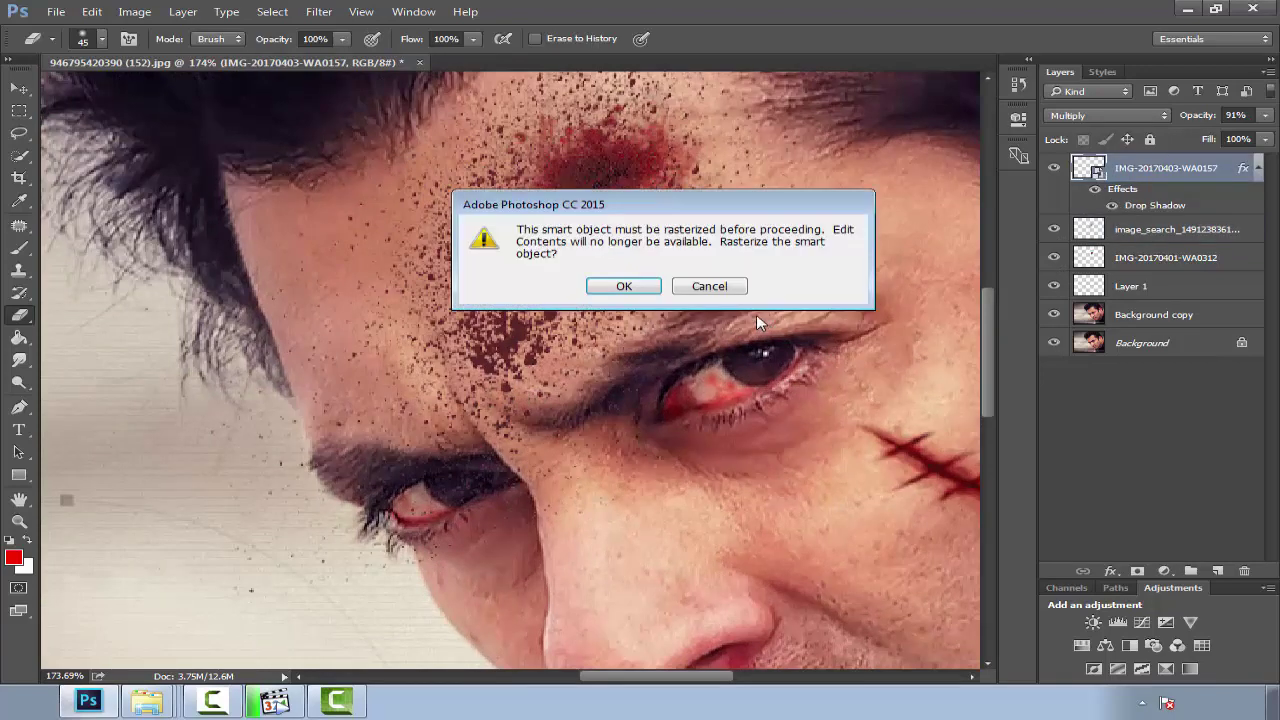
pyautogui.click(632, 288)
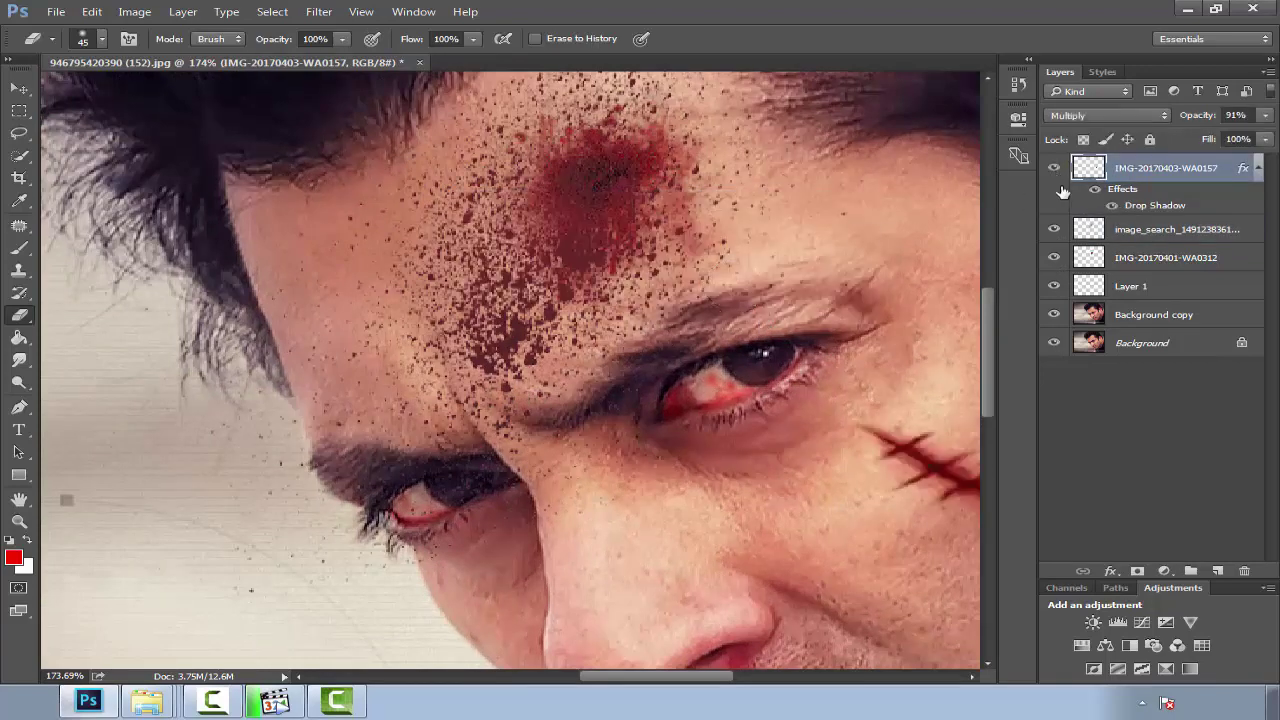
pyautogui.click(1170, 229)
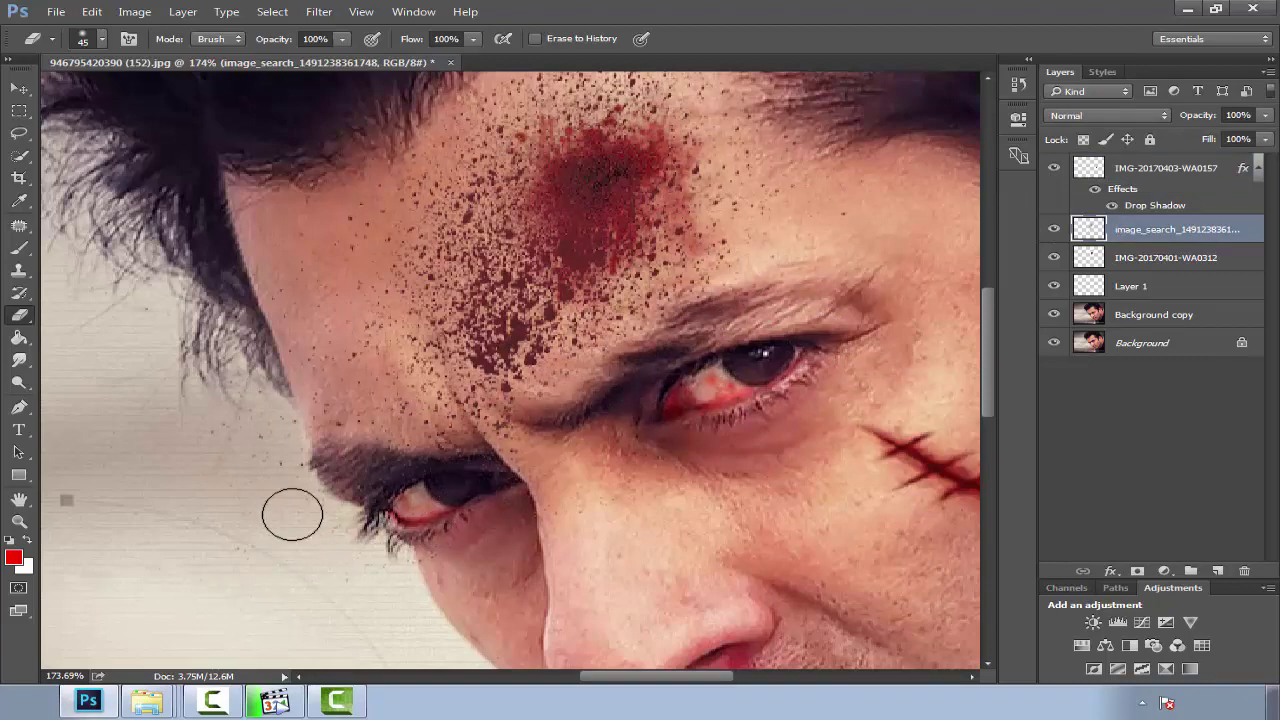
pyautogui.hotkey('ctrl', '0')
pyautogui.scroll(5, 560, 360)
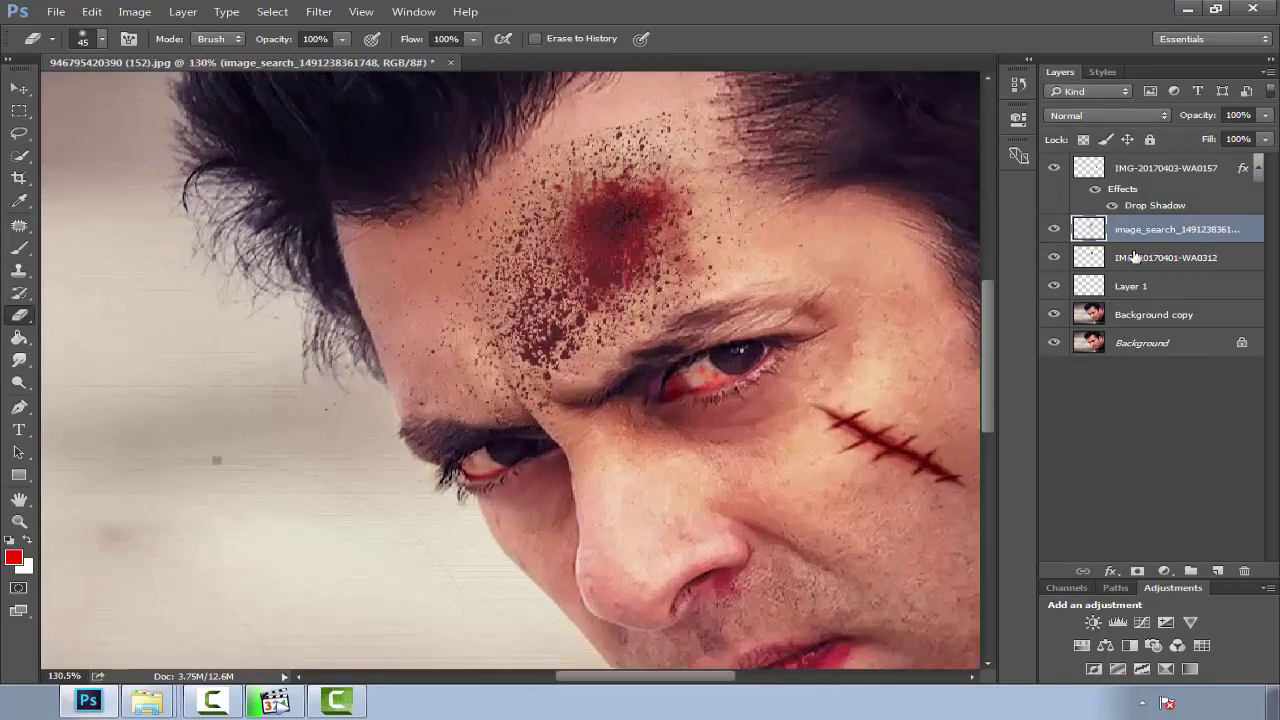
# Shift the forehead splatter's hue with Hue/Saturation and apply a Color Balance adjustment.
pyautogui.click(134, 11)
pyautogui.click(500, 134)
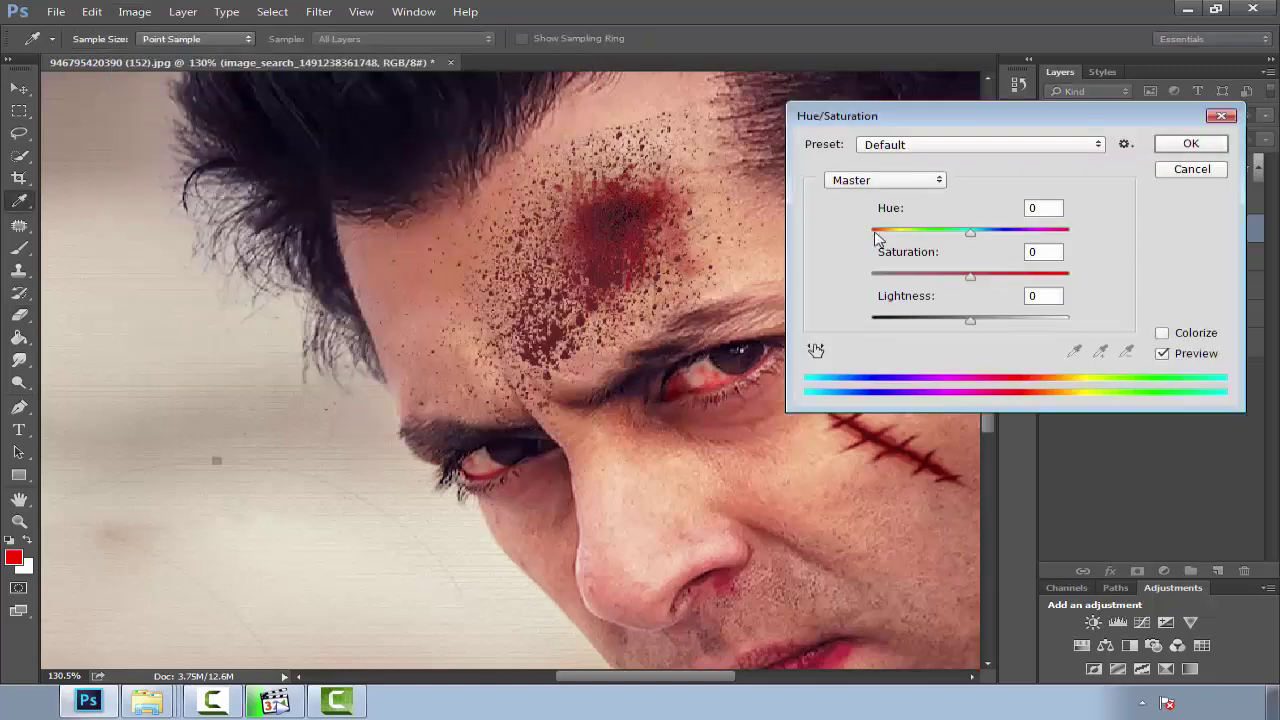
pyautogui.moveTo(972, 233); pyautogui.dragTo(1001, 276)
pyautogui.click(1168, 145)
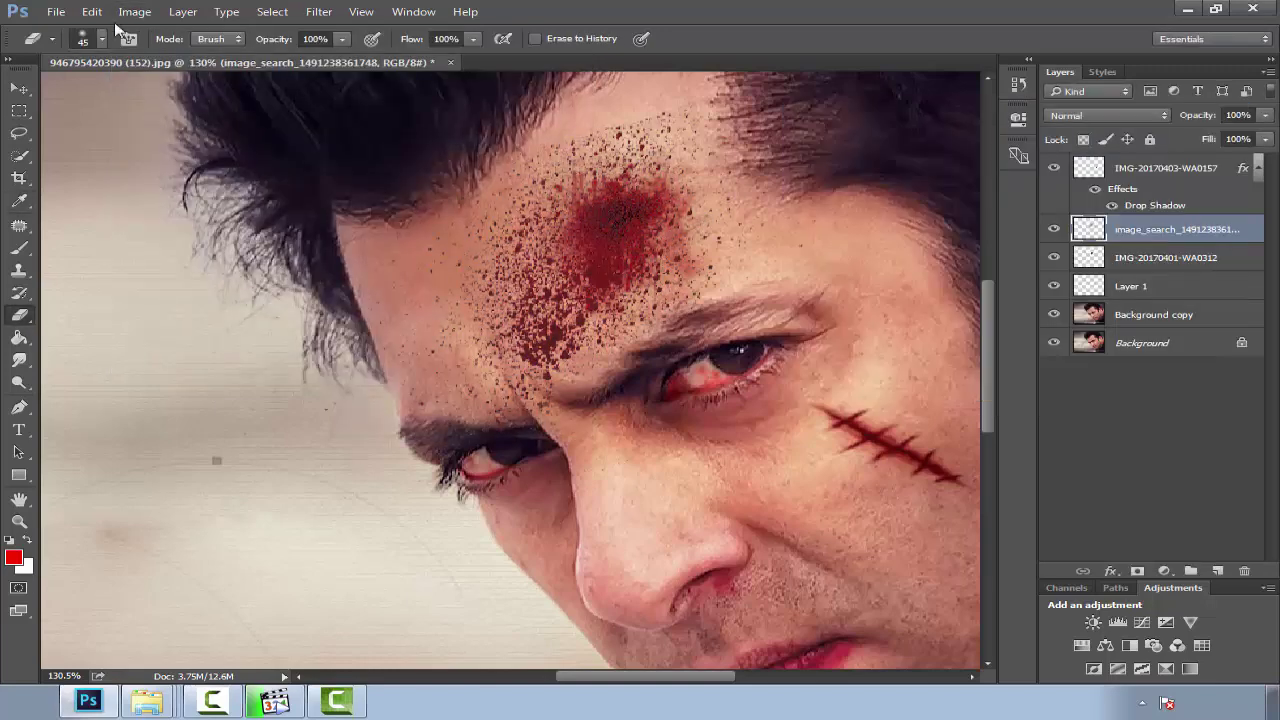
pyautogui.click(134, 11)
pyautogui.click(418, 162)
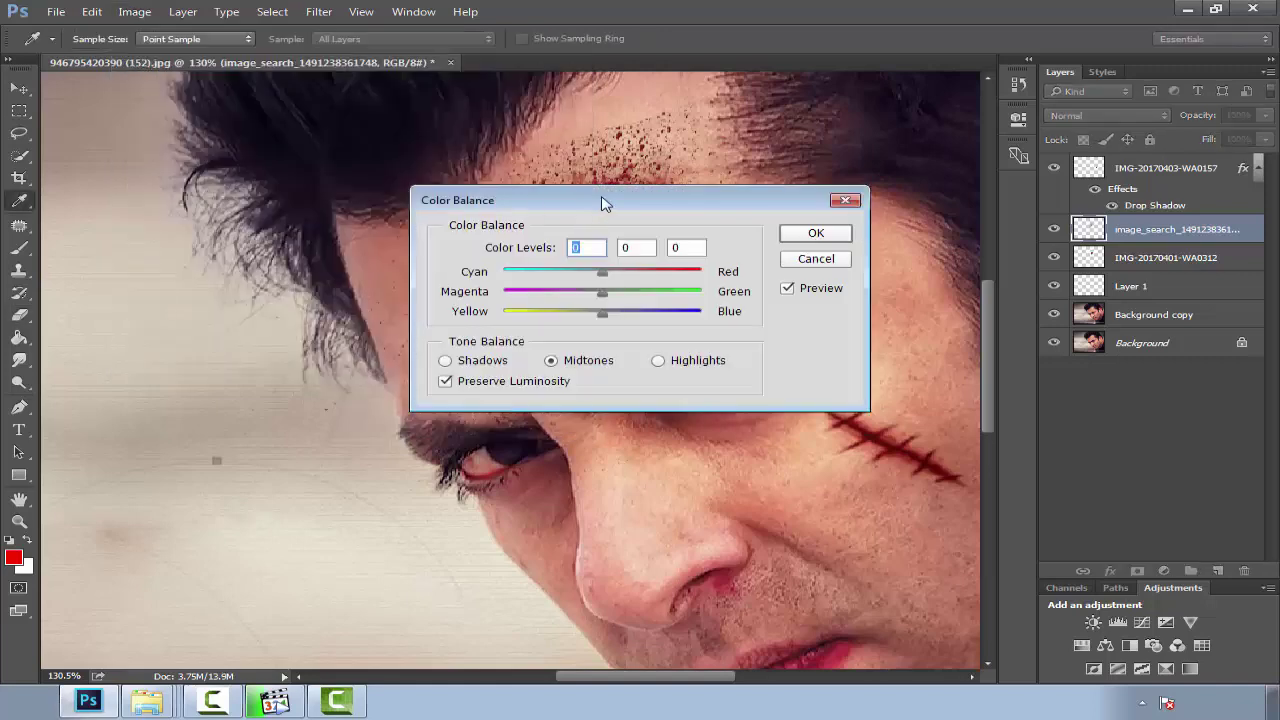
pyautogui.moveTo(606, 200); pyautogui.dragTo(528, 371)
pyautogui.press('Return')
# Step back in History before the dark spot and set the eraser strength to 29%.
pyautogui.press('e')
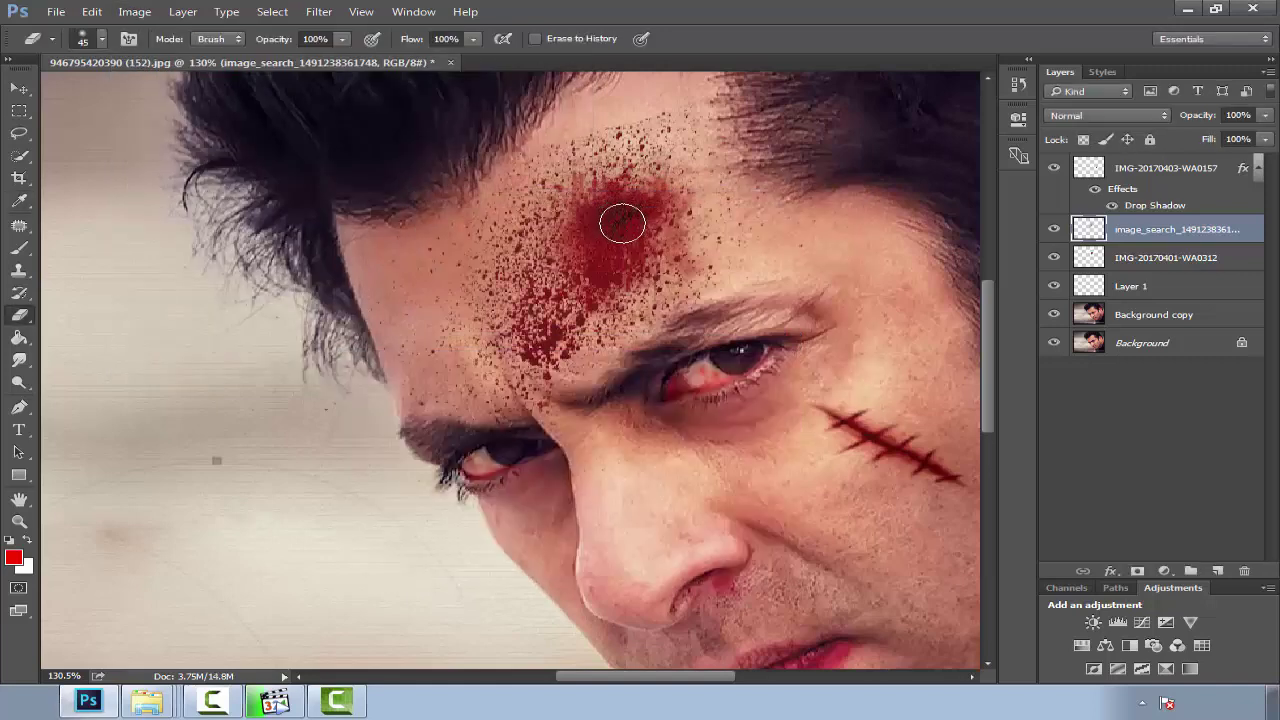
pyautogui.click(1018, 85)
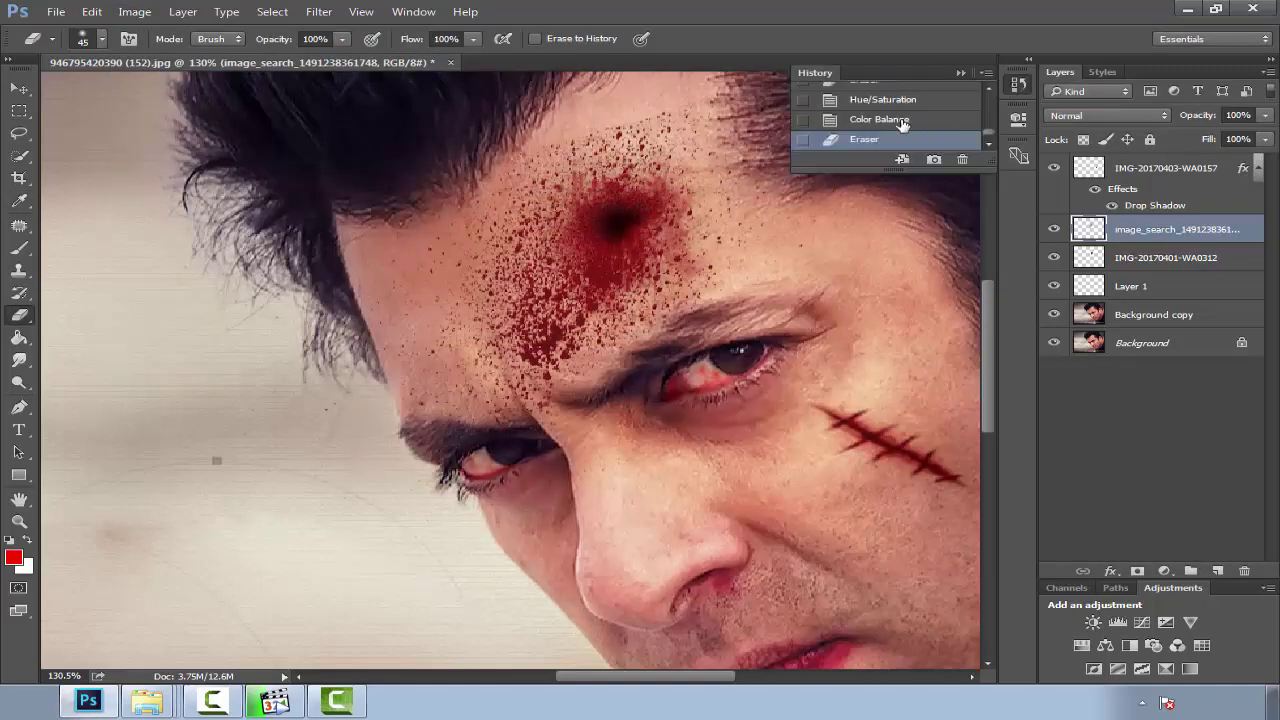
pyautogui.click(900, 123)
pyautogui.click(390, 70)
pyautogui.moveTo(271, 57); pyautogui.dragTo(262, 57)
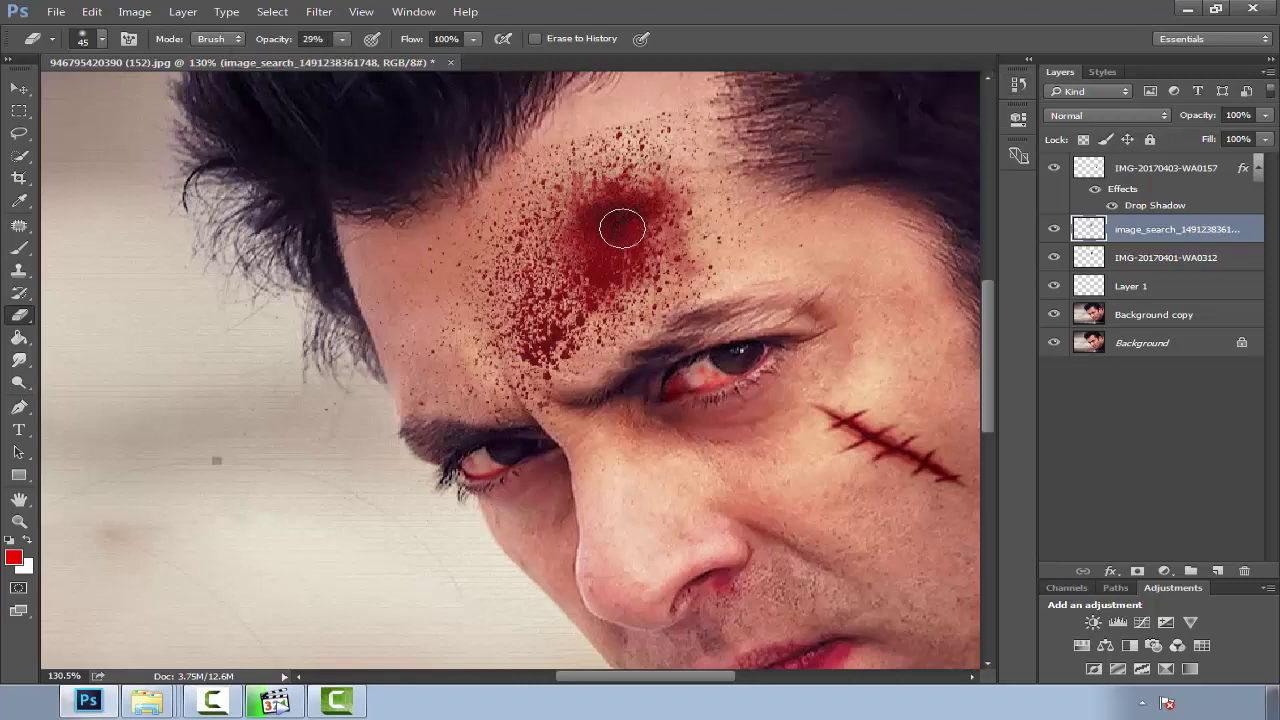
pyautogui.moveTo(753, 314); pyautogui.dragTo(720, 429)
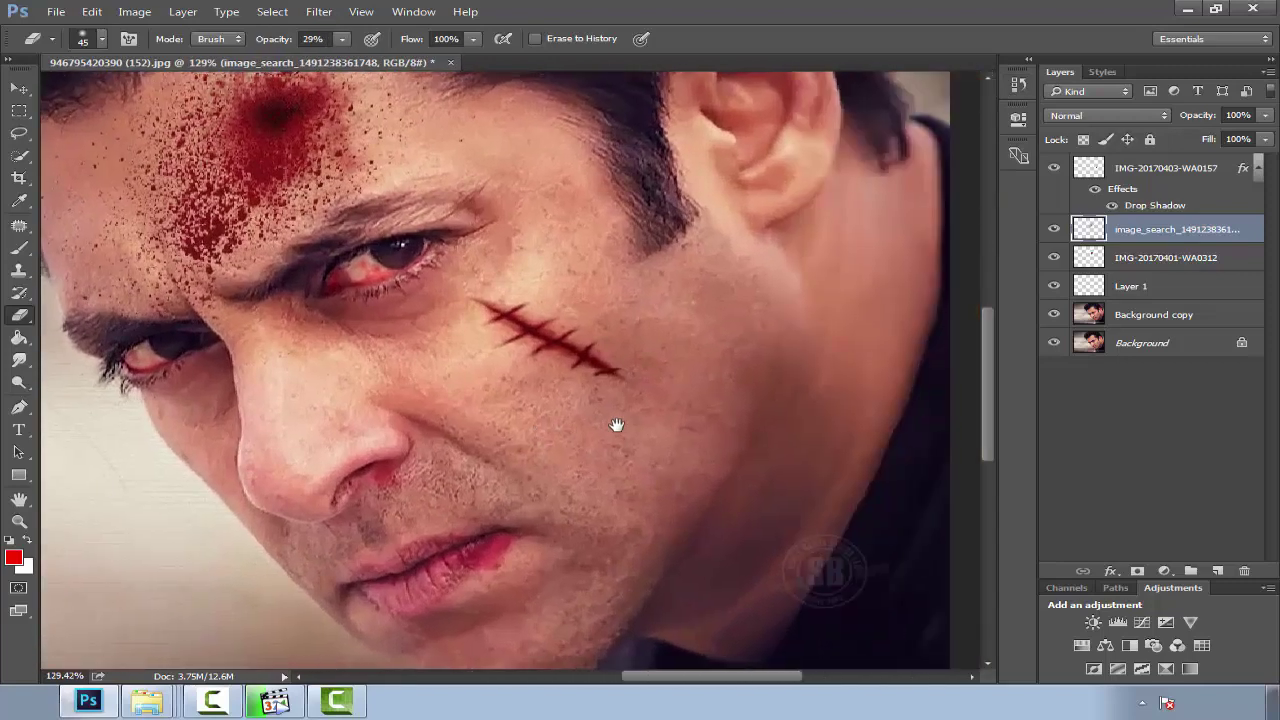
pyautogui.click(146, 660)
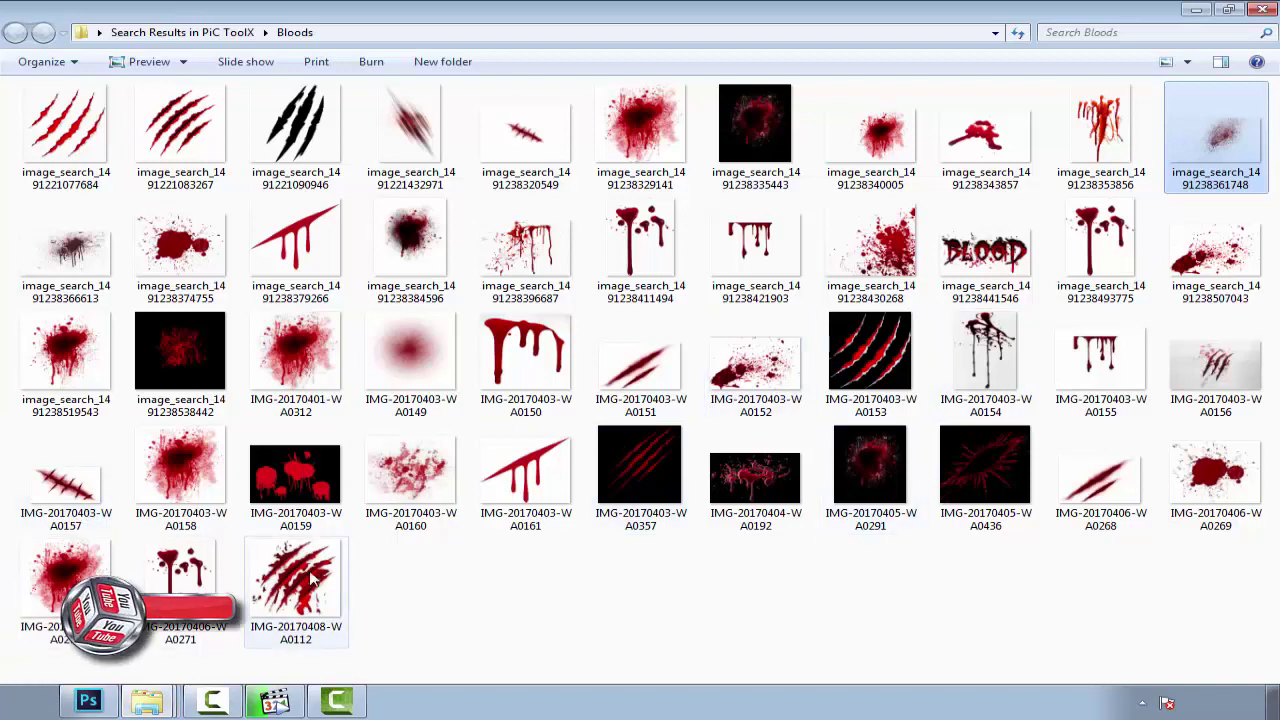
pyautogui.click(88, 700)
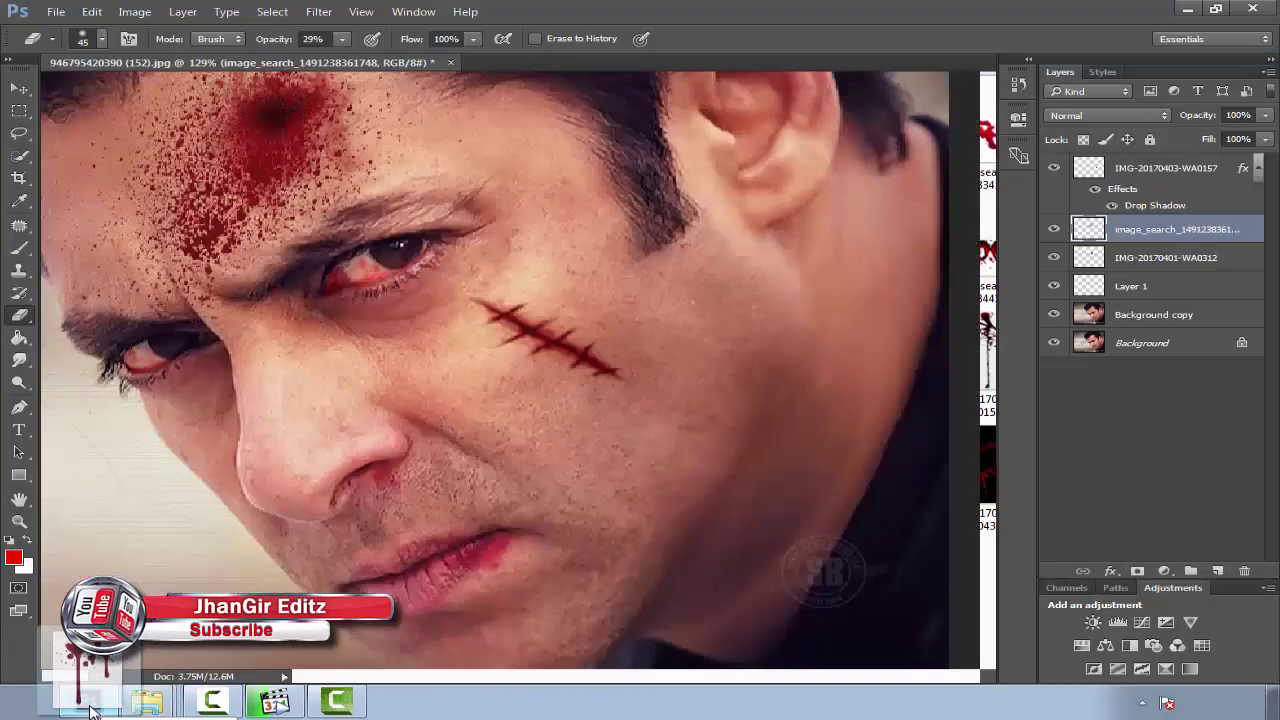
# Place the IMG-20170406-WA0271 blood-drip image and scale it down just under the stitched cut.
pyautogui.moveTo(530, 405); pyautogui.dragTo(557, 423)
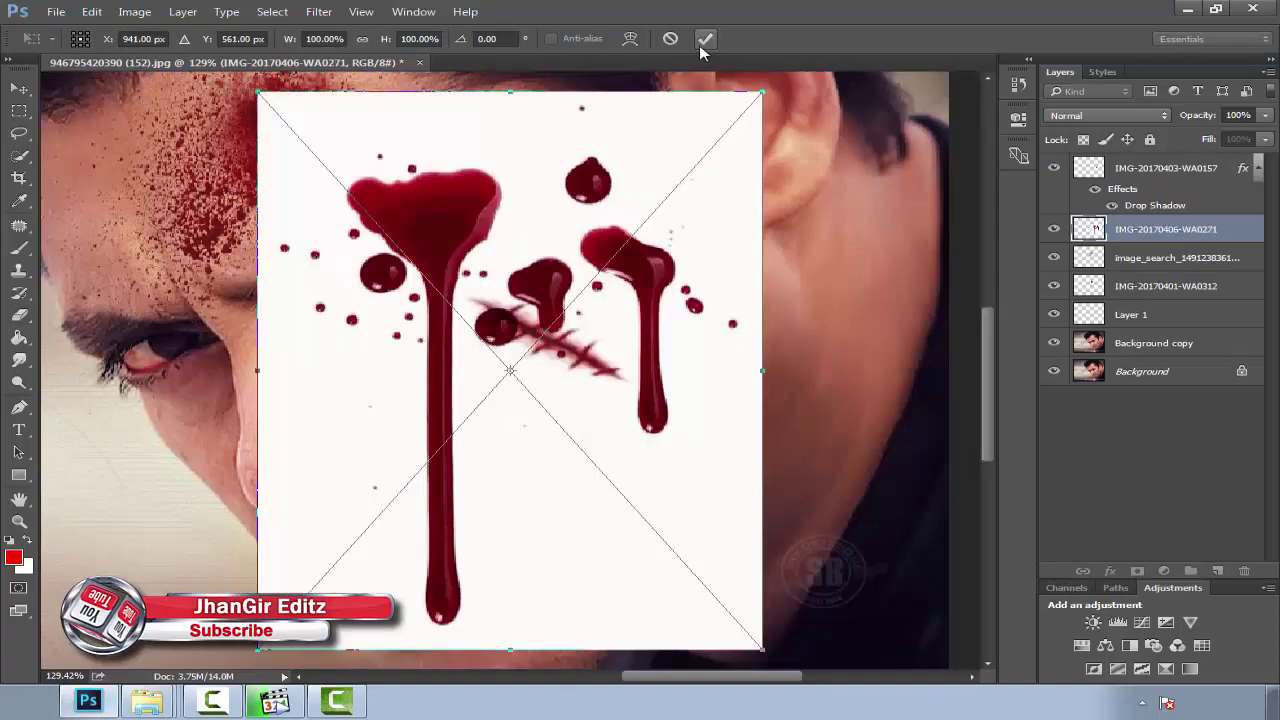
pyautogui.hotkey('ctrl', 't')
pyautogui.moveTo(259, 93); pyautogui.dragTo(563, 427)
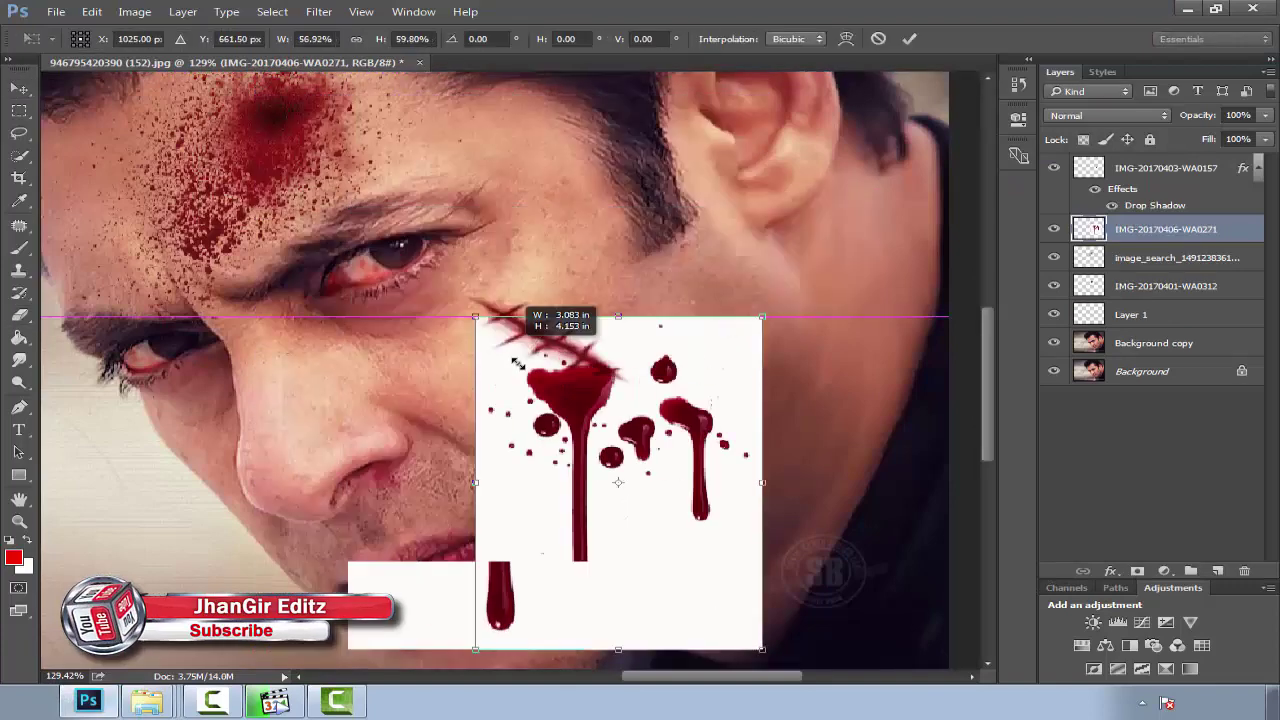
pyautogui.moveTo(650, 497); pyautogui.dragTo(634, 377)
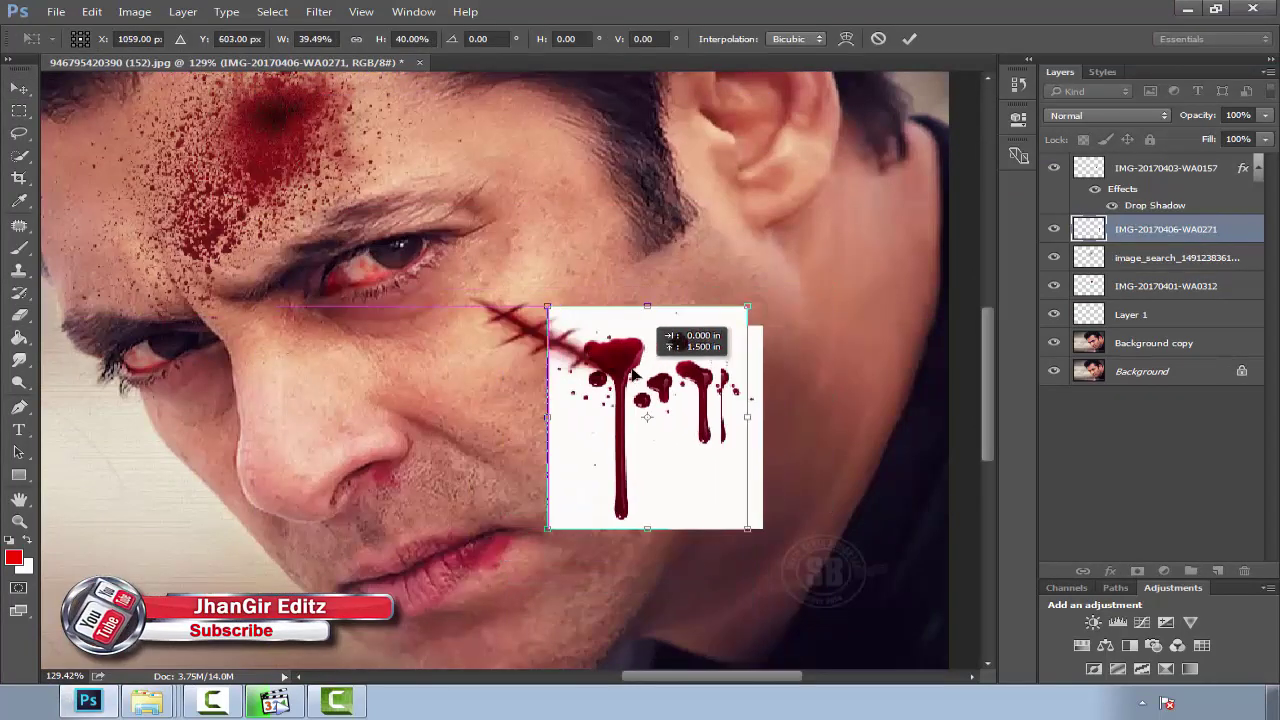
pyautogui.moveTo(752, 303); pyautogui.dragTo(700, 398)
pyautogui.moveTo(640, 460); pyautogui.dragTo(610, 437)
pyautogui.scroll(5, 643, 486)
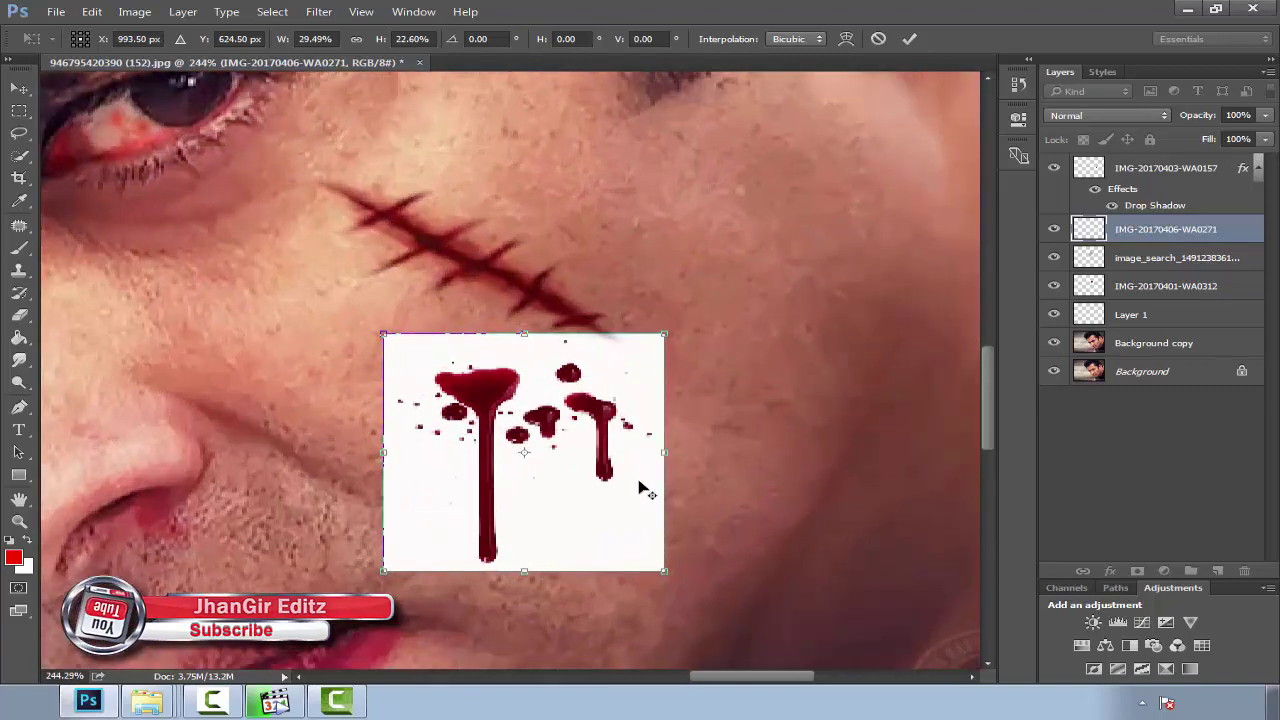
pyautogui.moveTo(1263, 120); pyautogui.dragTo(1210, 143)
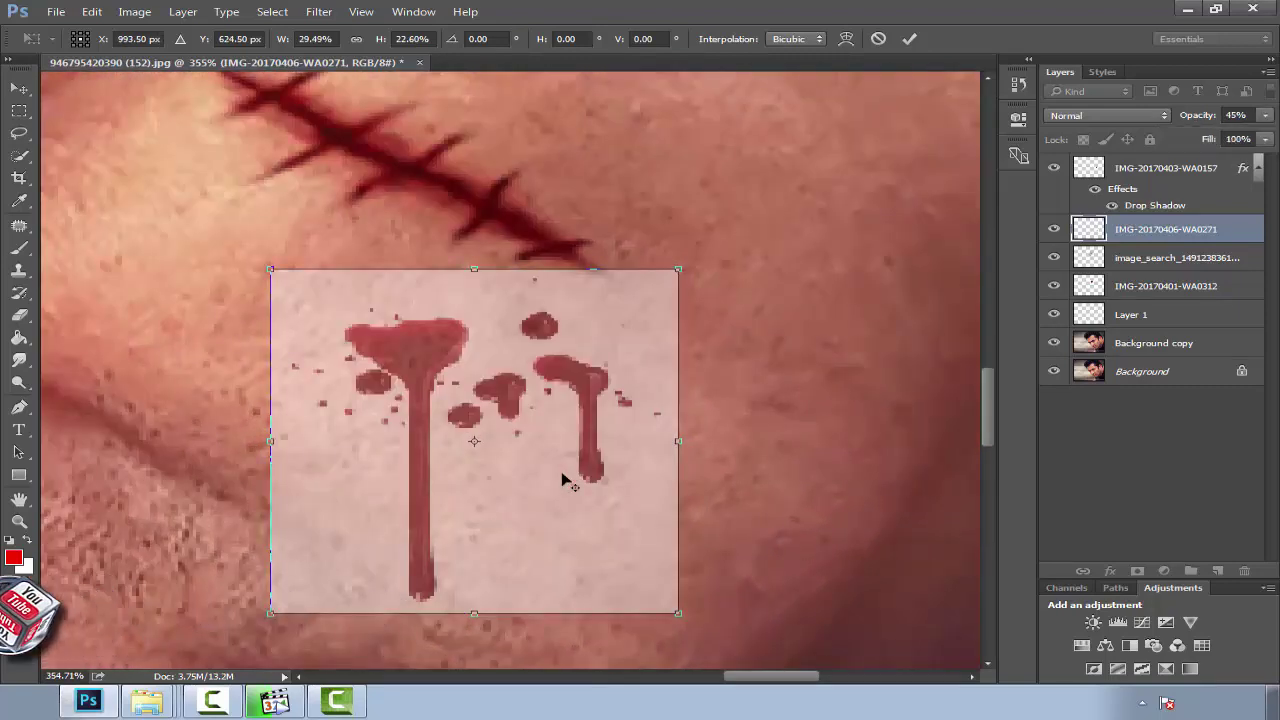
pyautogui.scroll(-3, 566, 480)
# Warp the blood drips so they curve along the cheek.
pyautogui.rightClick(525, 465)
pyautogui.click(572, 283)
pyautogui.moveTo(500, 491)
pyautogui.mouseDown()
pyautogui.moveTo(494, 520)
pyautogui.moveTo(458, 498)
pyautogui.moveTo(470, 445)
pyautogui.moveTo(460, 517)
pyautogui.moveTo(457, 466)
pyautogui.moveTo(580, 451)
pyautogui.moveTo(518, 533)
pyautogui.moveTo(423, 443)
pyautogui.moveTo(481, 520)
pyautogui.mouseUp()
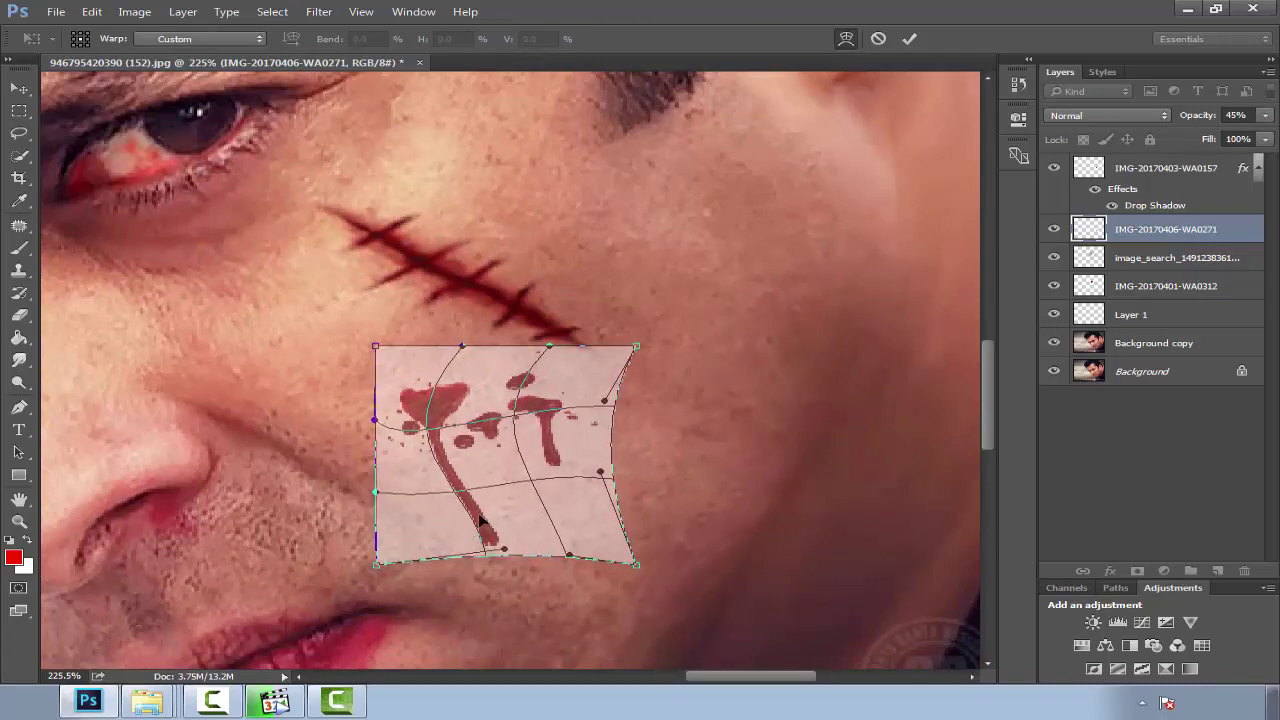
pyautogui.press('Return')
# Restore the drip layer to full opacity, blend it in Multiply, and duplicate it.
pyautogui.moveTo(1265, 115); pyautogui.dragTo(1274, 137)
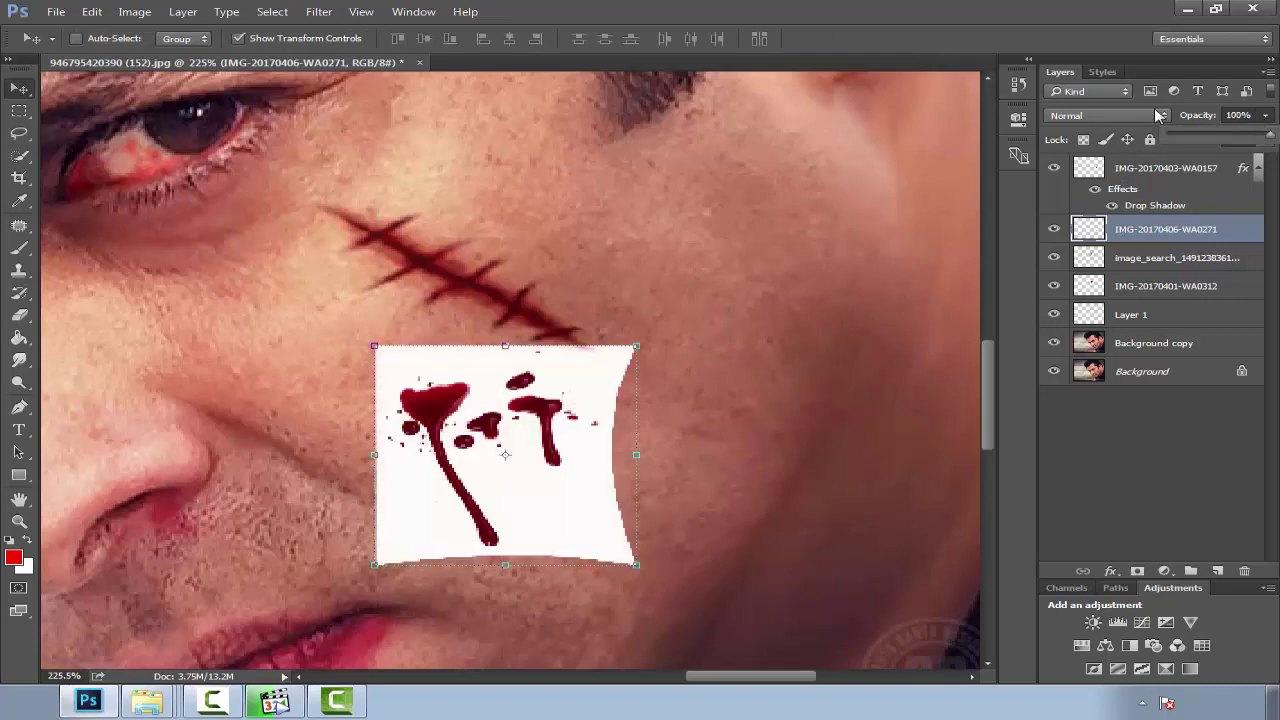
pyautogui.hotkey('shift', 'alt', 'b')
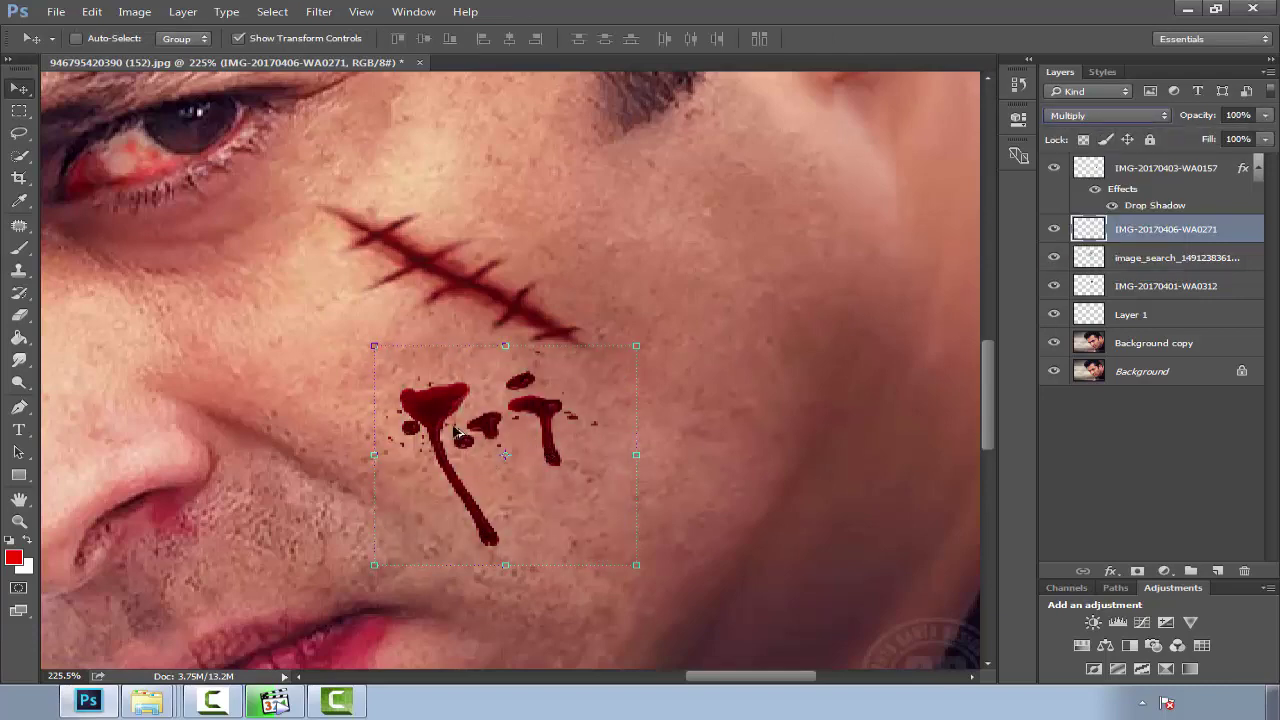
pyautogui.click(18, 134)
pyautogui.scroll(-3, 510, 370)
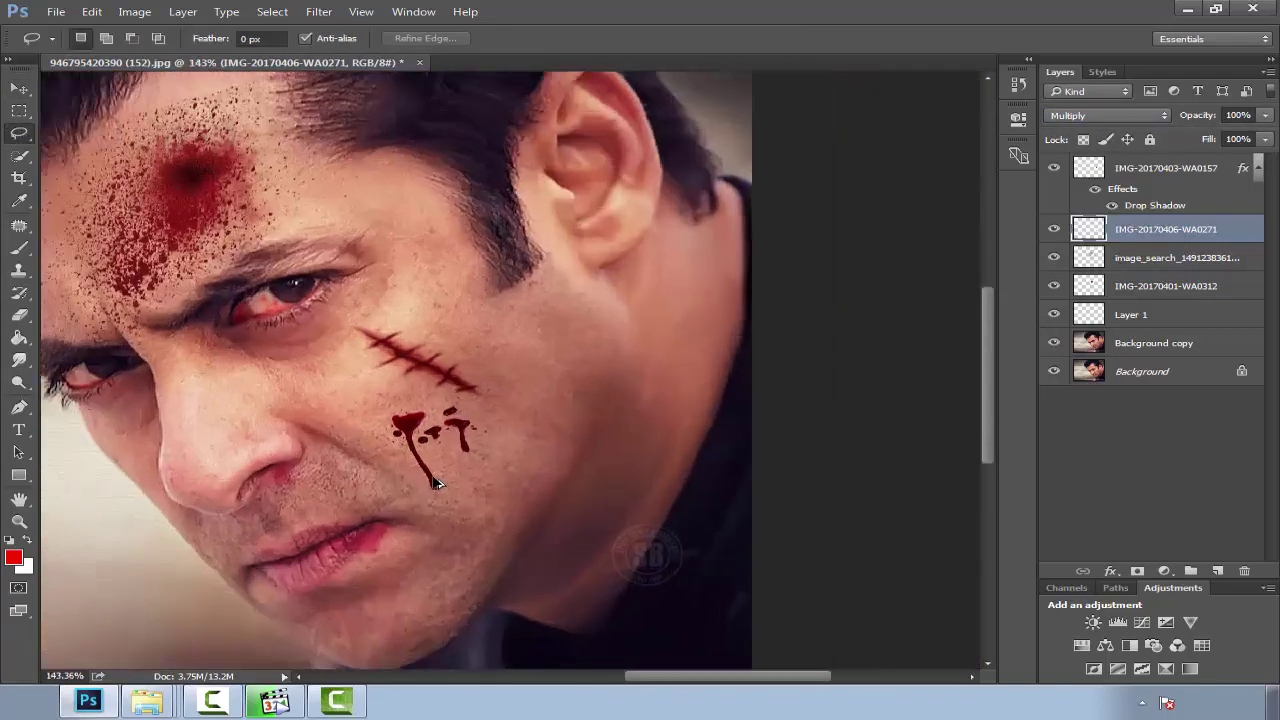
pyautogui.scroll(4, 510, 370)
pyautogui.moveTo(1180, 245); pyautogui.dragTo(1217, 570)
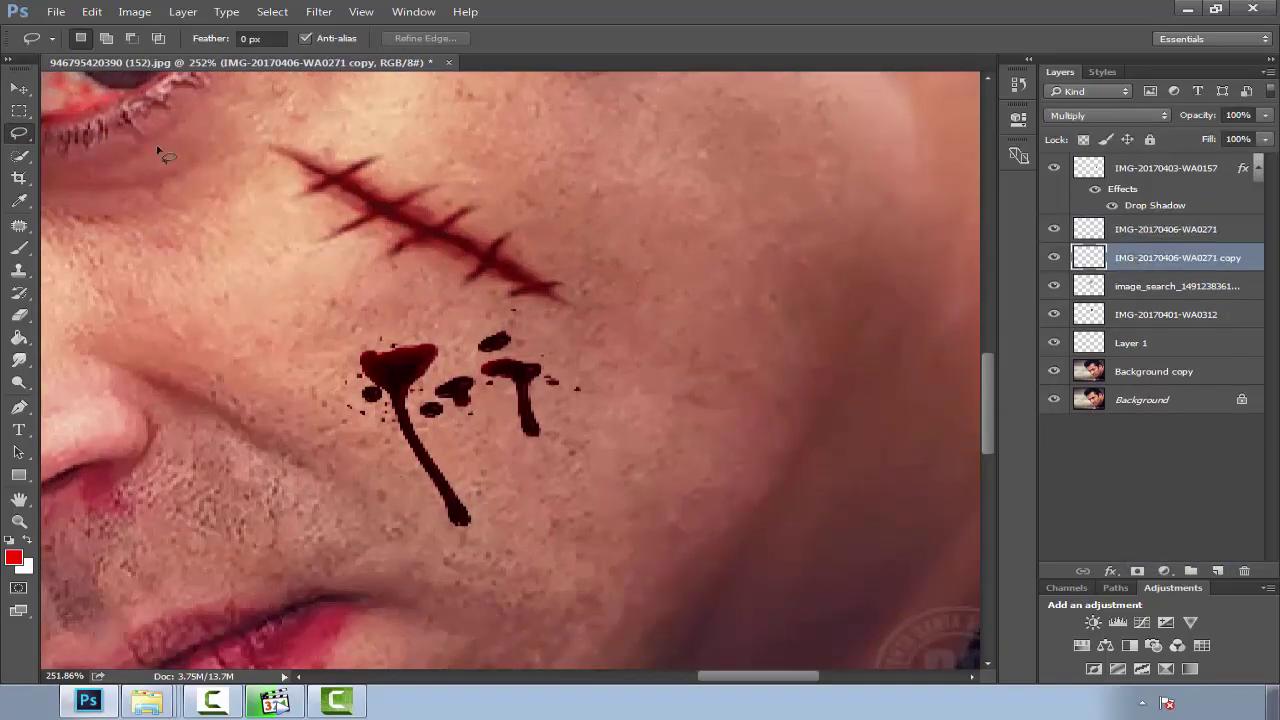
# Enlarge the copied blood-drip layer slightly over the original drips.
pyautogui.click(1054, 229)
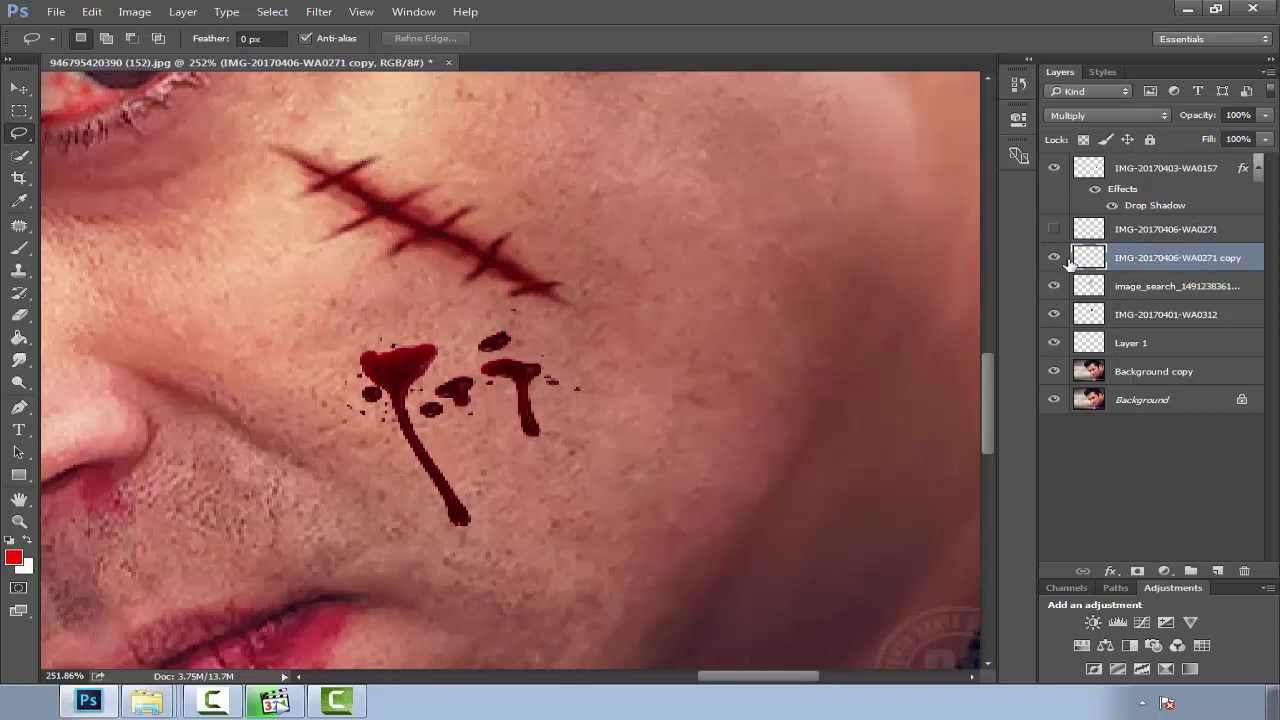
pyautogui.press('v')
pyautogui.moveTo(640, 540); pyautogui.dragTo(670, 553)
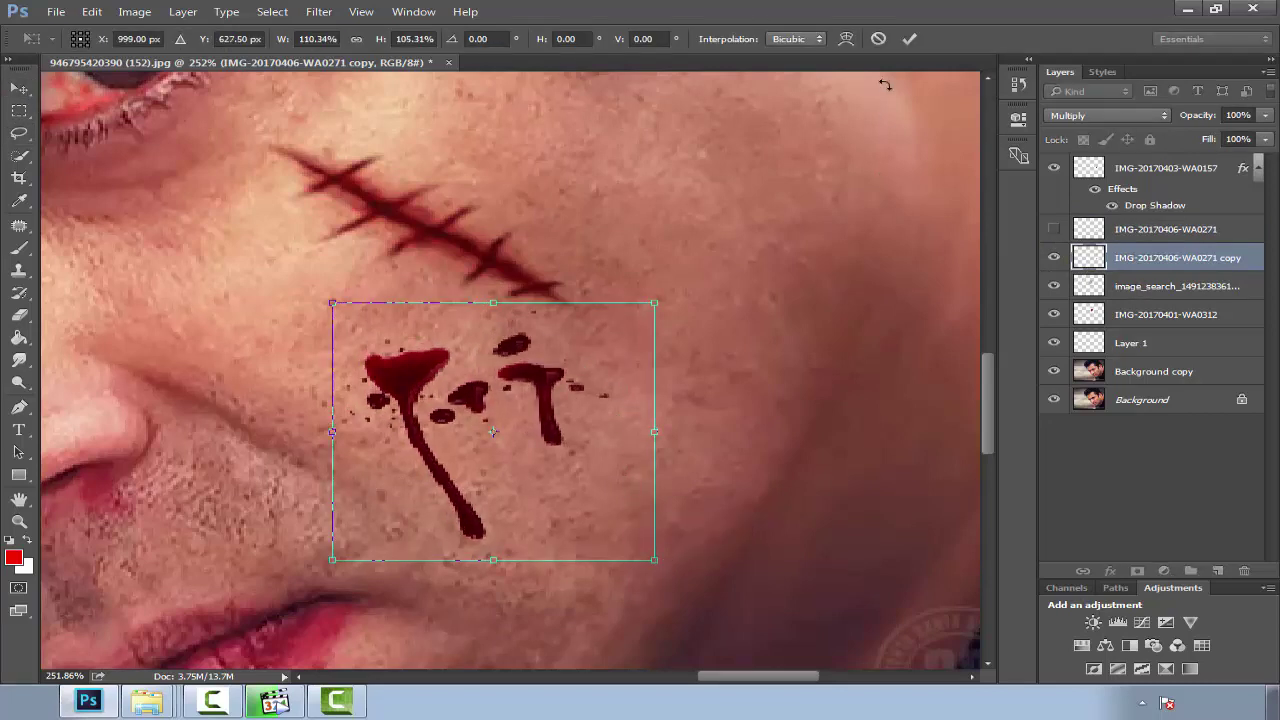
pyautogui.click(1054, 229)
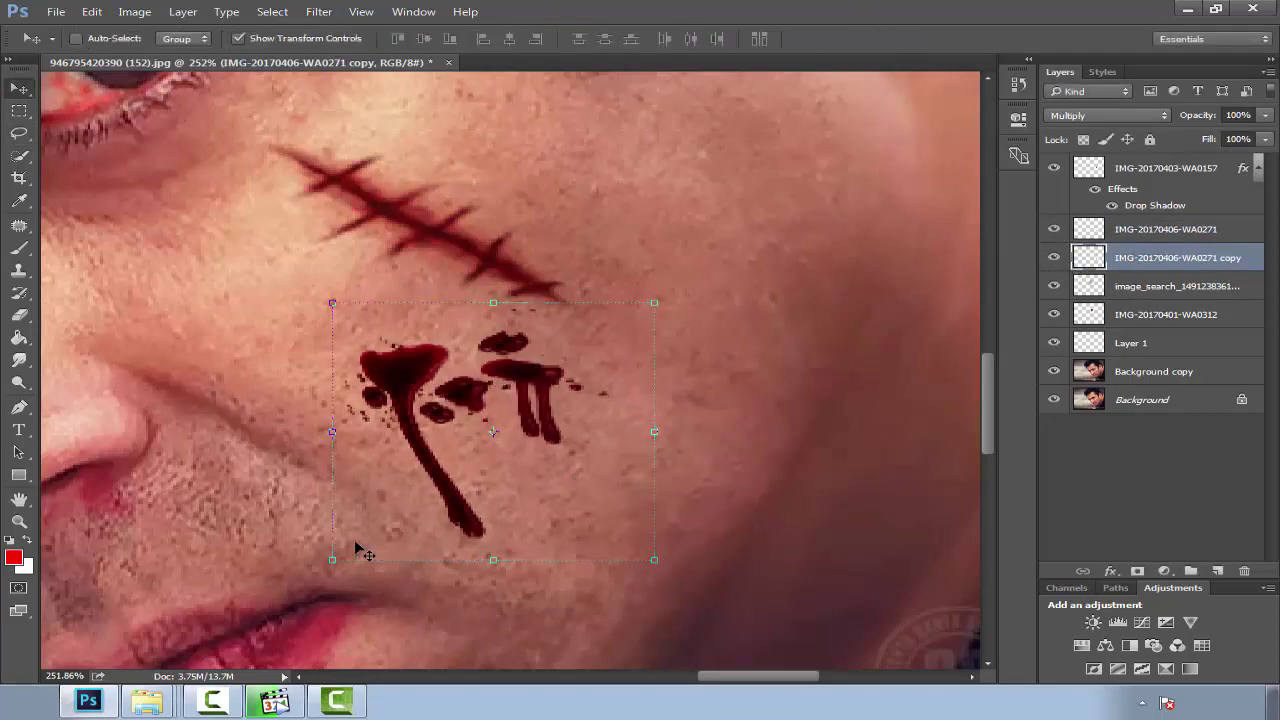
pyautogui.moveTo(332, 559); pyautogui.dragTo(321, 567)
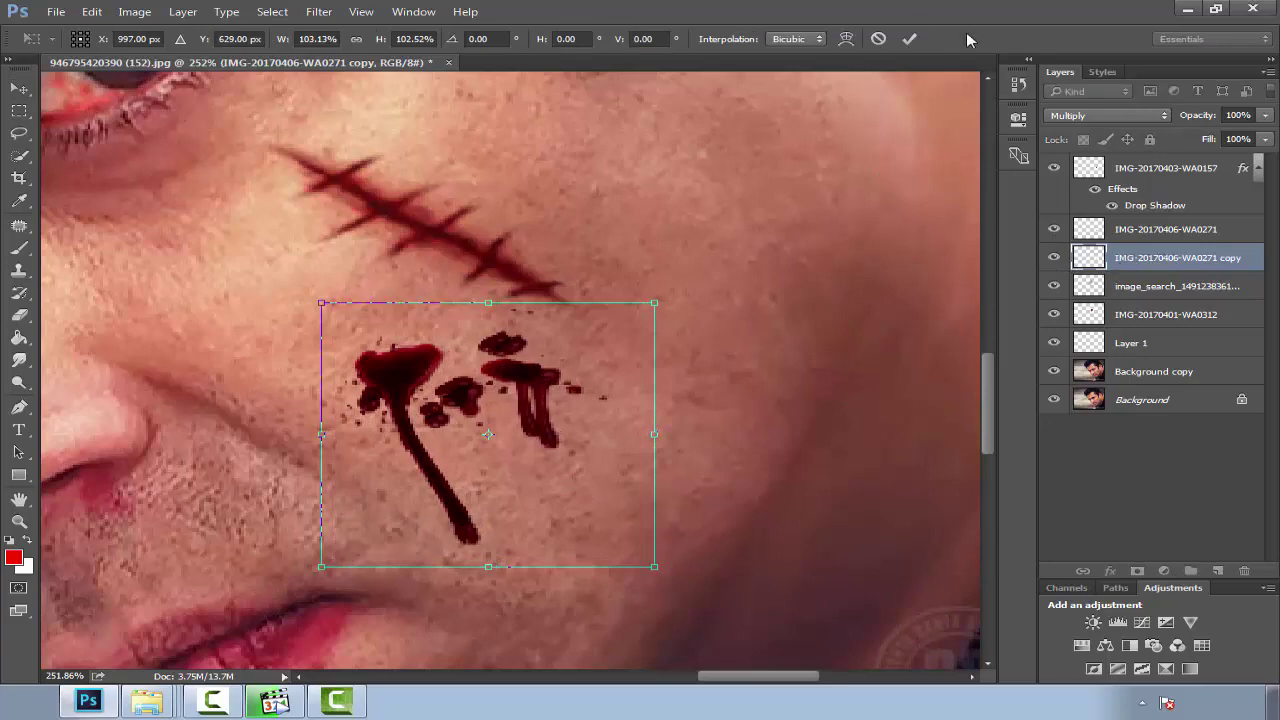
pyautogui.click(909, 38)
# Apply a 0.7 px Gaussian Blur to the drip copy and fit the photo on screen.
pyautogui.click(320, 12)
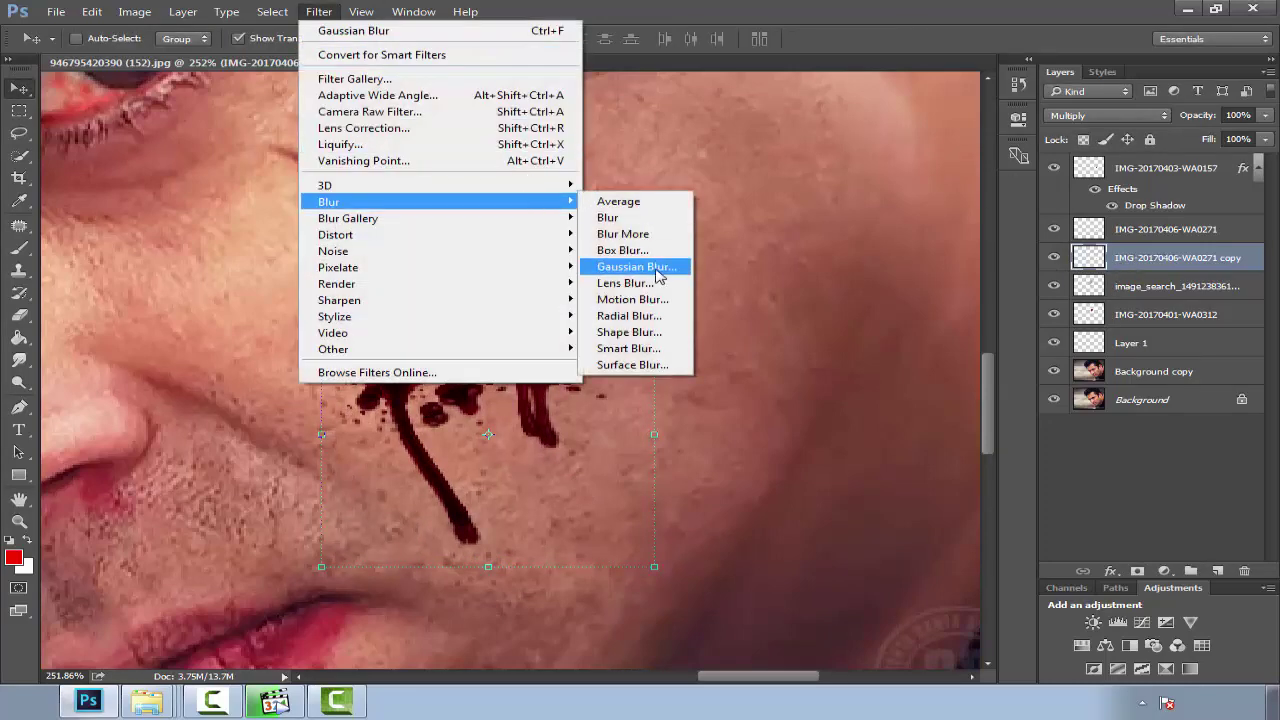
pyautogui.click(640, 294)
pyautogui.moveTo(890, 428)
pyautogui.mouseDown()
pyautogui.moveTo(824, 437)
pyautogui.moveTo(882, 431)
pyautogui.mouseUp()
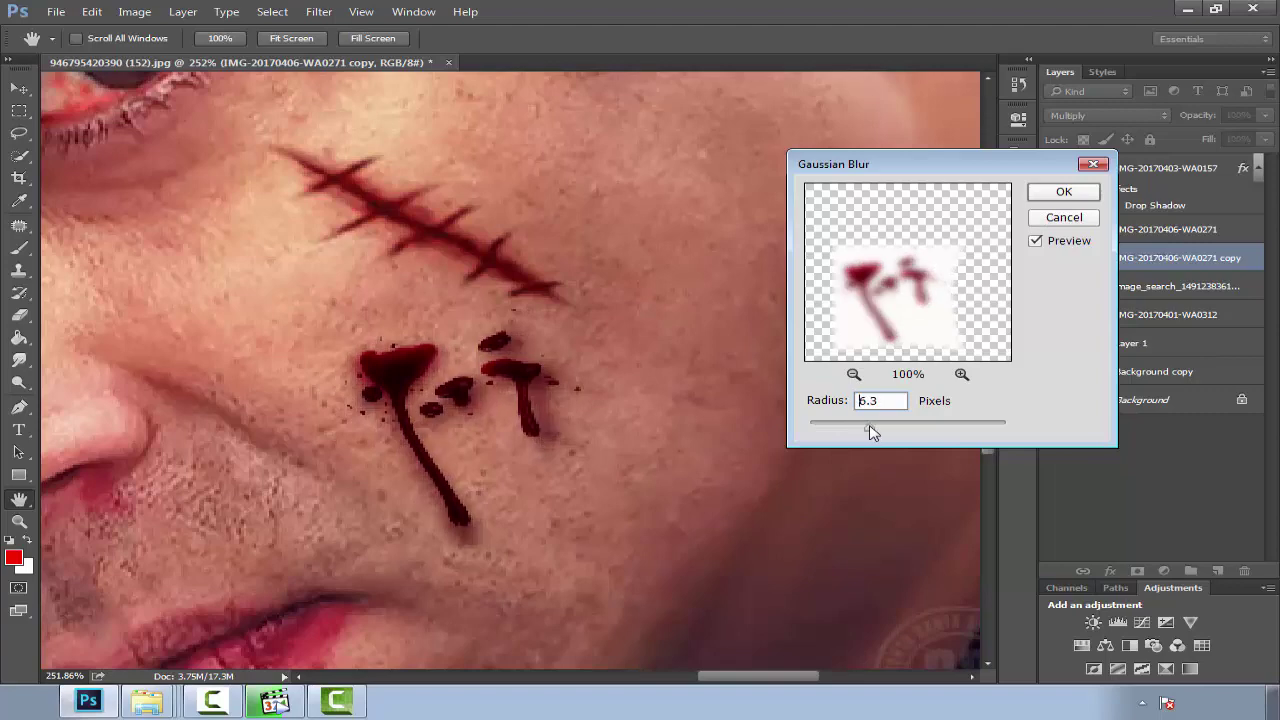
pyautogui.moveTo(818, 431); pyautogui.dragTo(817, 432)
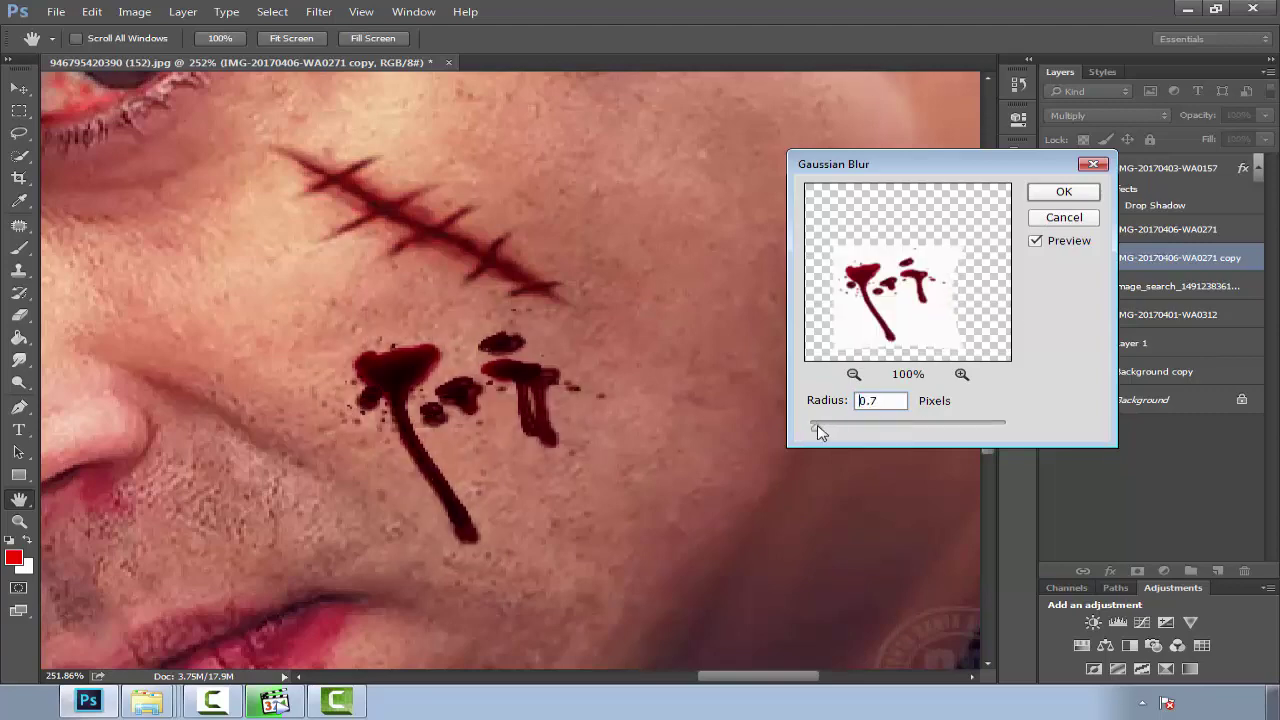
pyautogui.click(1062, 192)
pyautogui.press('v')
pyautogui.hotkey('ctrl', '0')
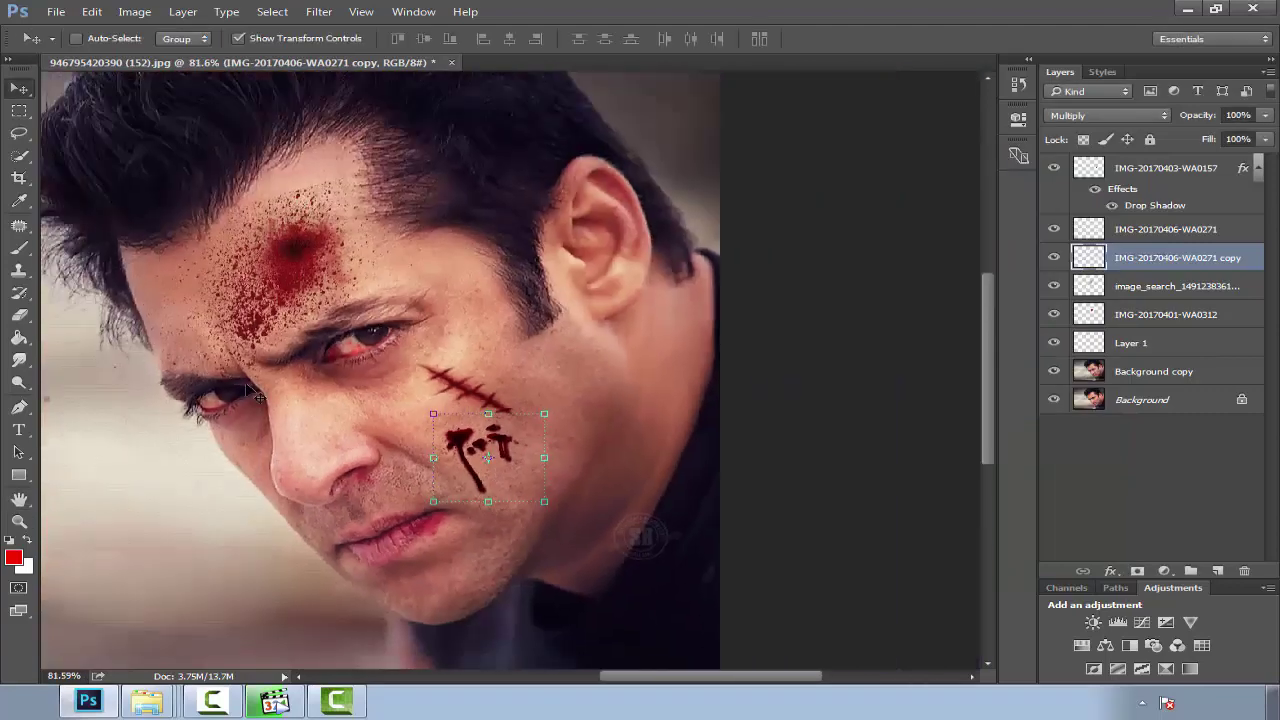
# Merge the drip copy into the original drip layer and zoom in on the cheek.
pyautogui.keyDown('ctrl'); pyautogui.click(1145, 237); pyautogui.keyUp('ctrl')
pyautogui.rightClick(1172, 248)
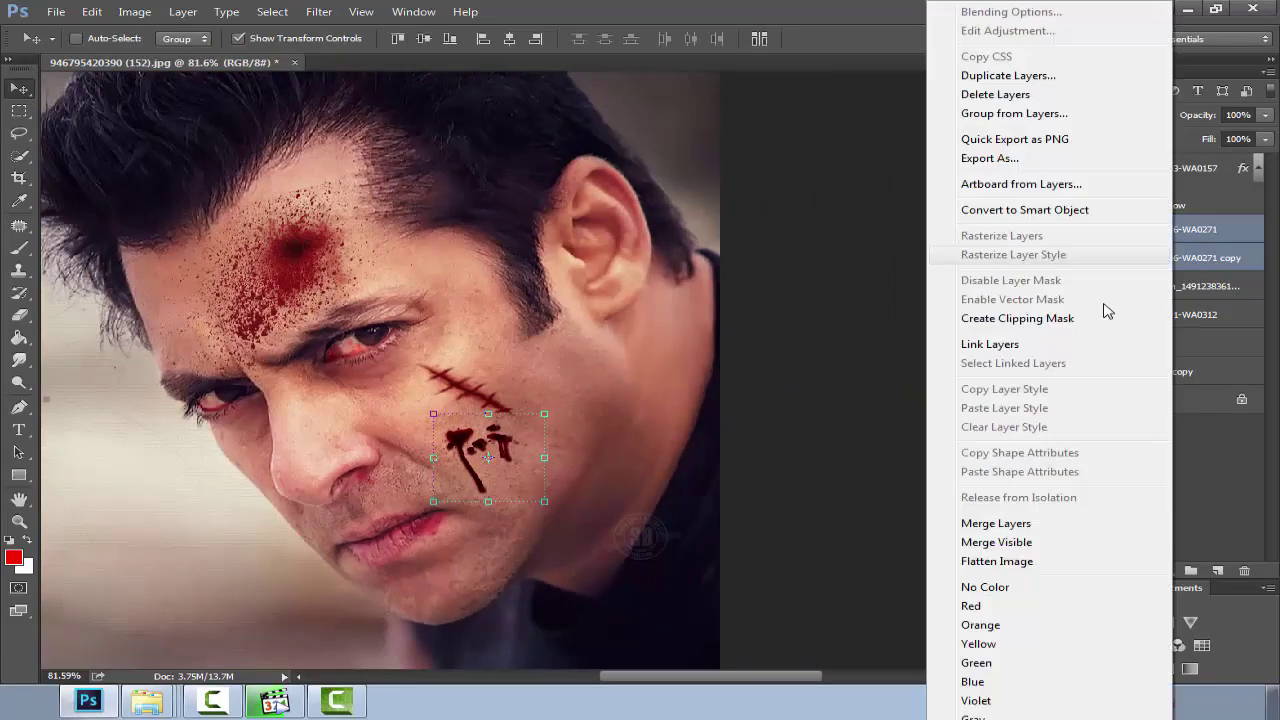
pyautogui.click(1005, 524)
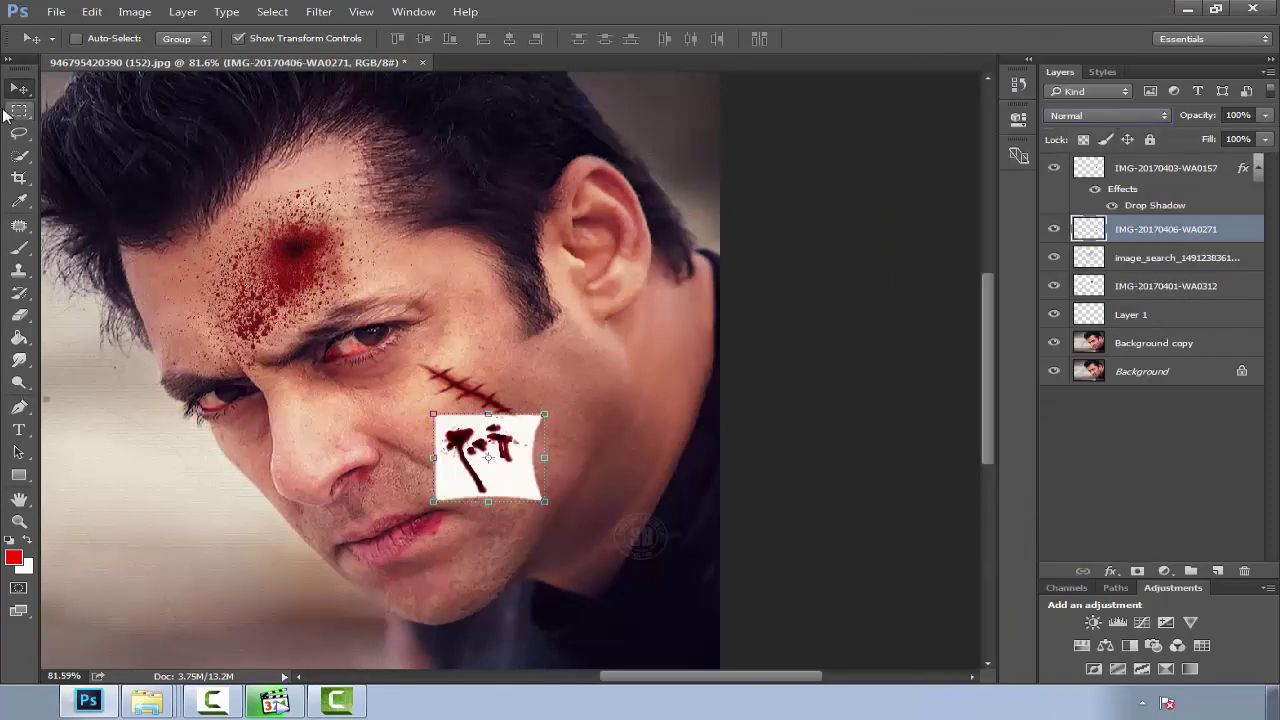
pyautogui.click(19, 521)
pyautogui.click(455, 457)
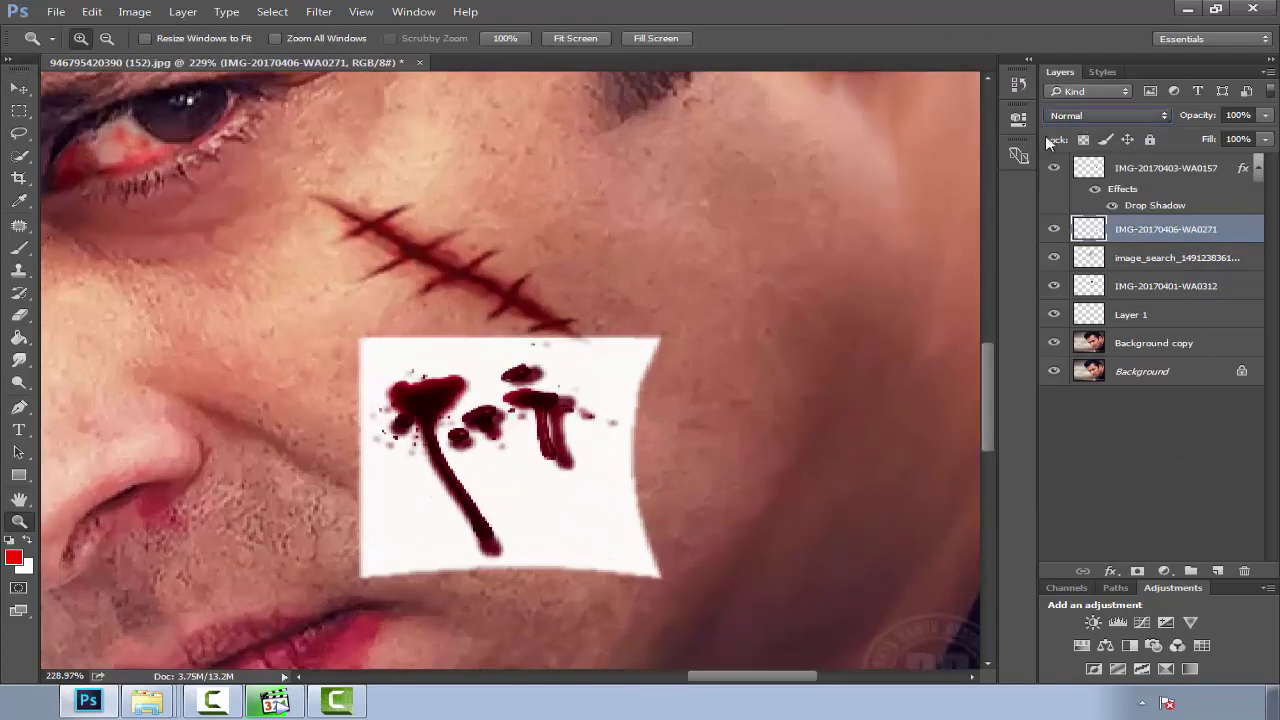
# Blend the drip in Multiply, move it beside the stitched scar, and smudge the drips thinner.
pyautogui.hotkey('alt', 'shift', 'm')
pyautogui.press('v')
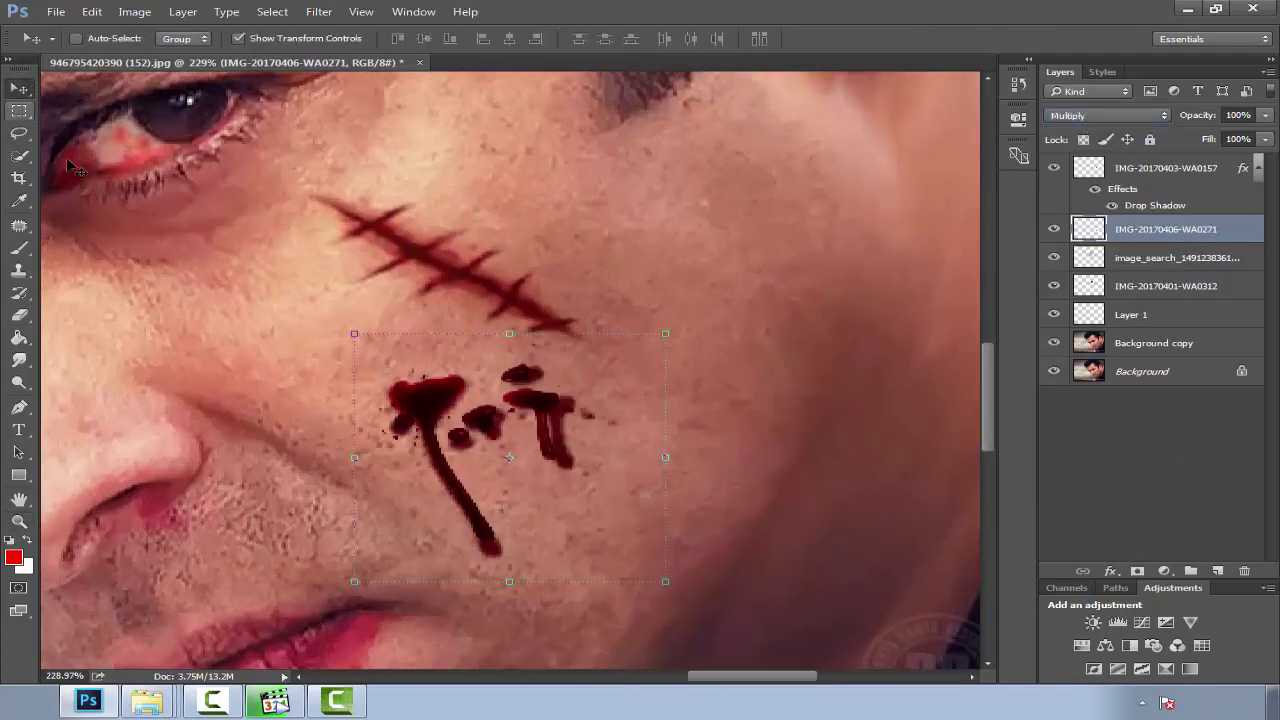
pyautogui.moveTo(565, 467); pyautogui.dragTo(355, 322)
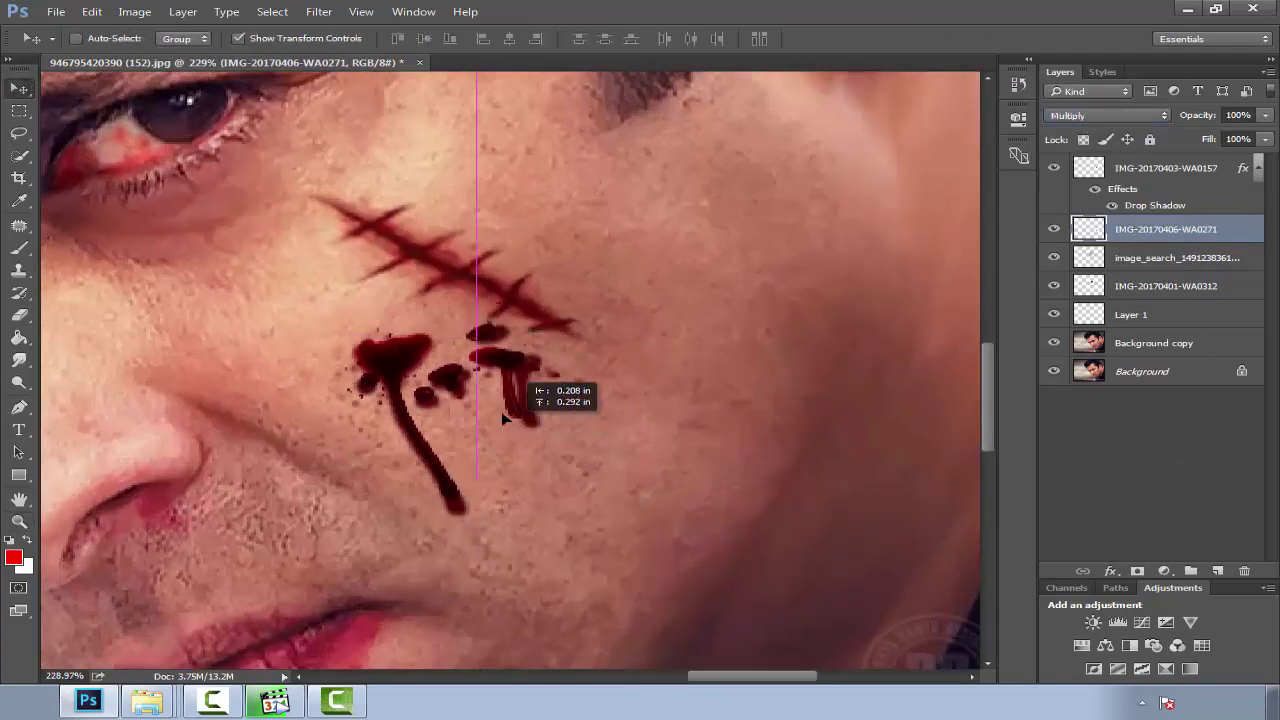
pyautogui.click(19, 360)
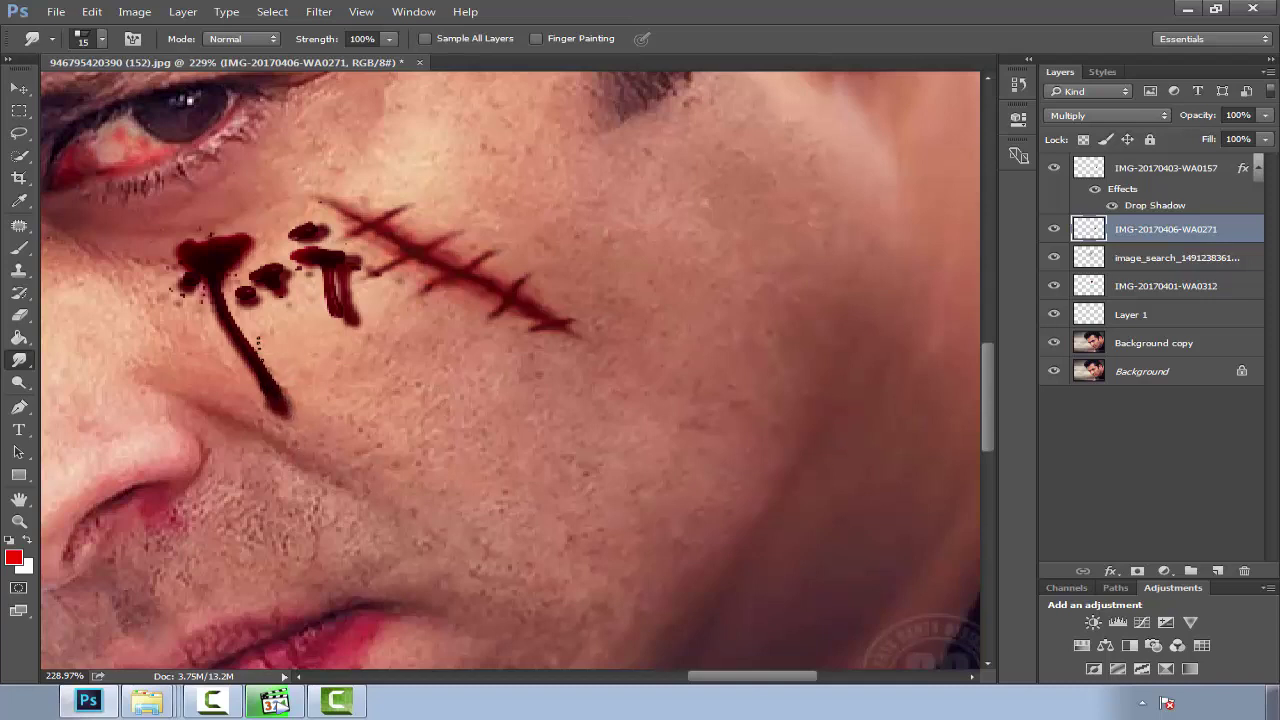
pyautogui.rightClick(276, 300)
pyautogui.click(257, 350)
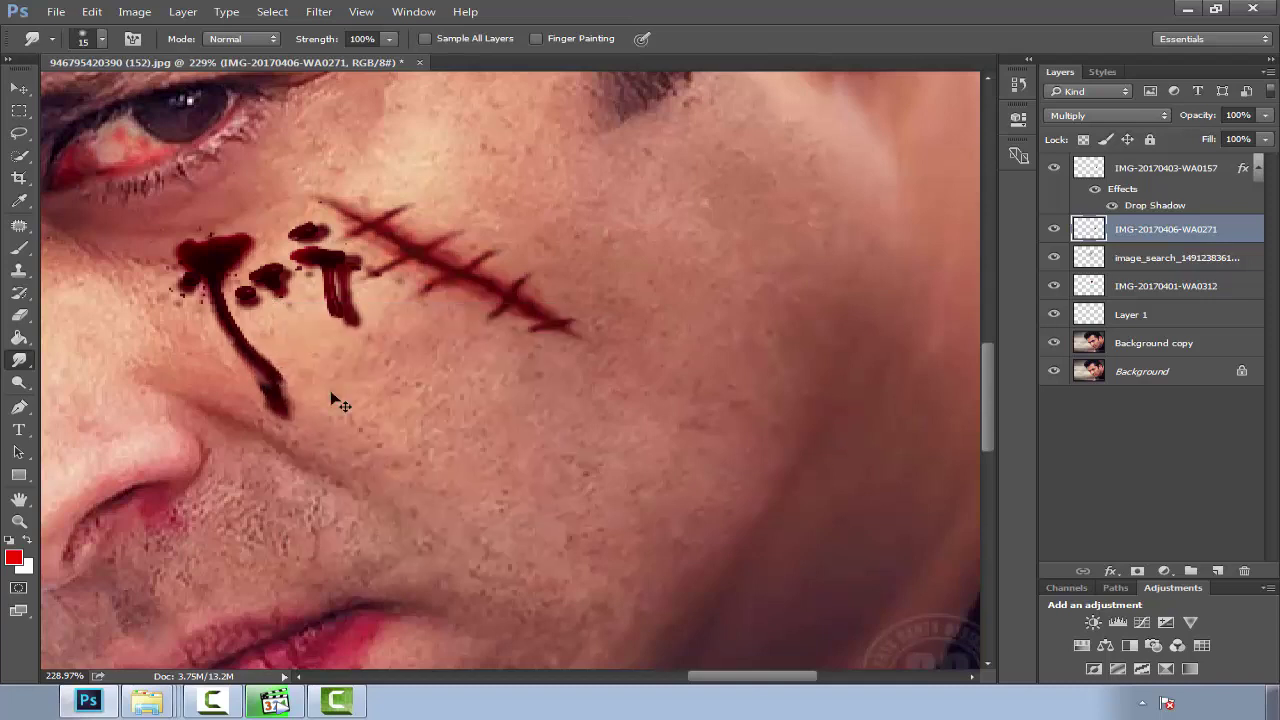
pyautogui.moveTo(285, 400)
pyautogui.mouseDown()
pyautogui.moveTo(242, 298)
pyautogui.moveTo(233, 359)
pyautogui.mouseUp()
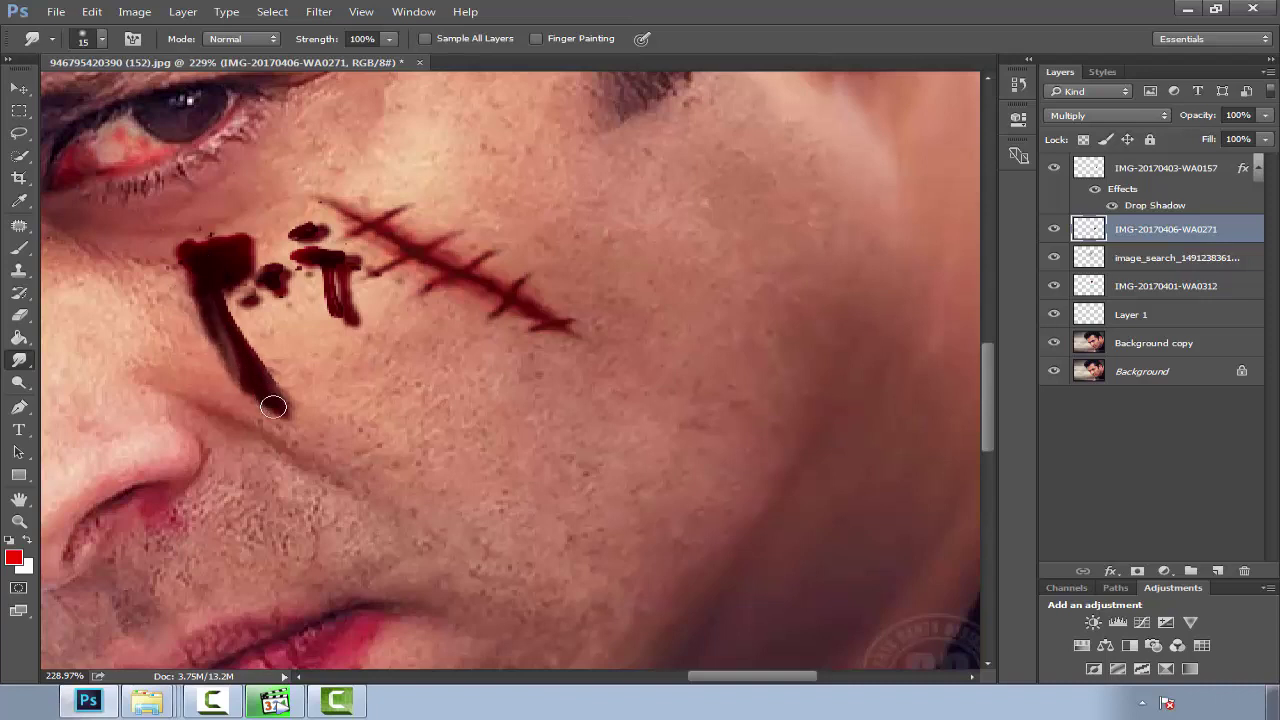
pyautogui.moveTo(257, 290); pyautogui.dragTo(280, 281)
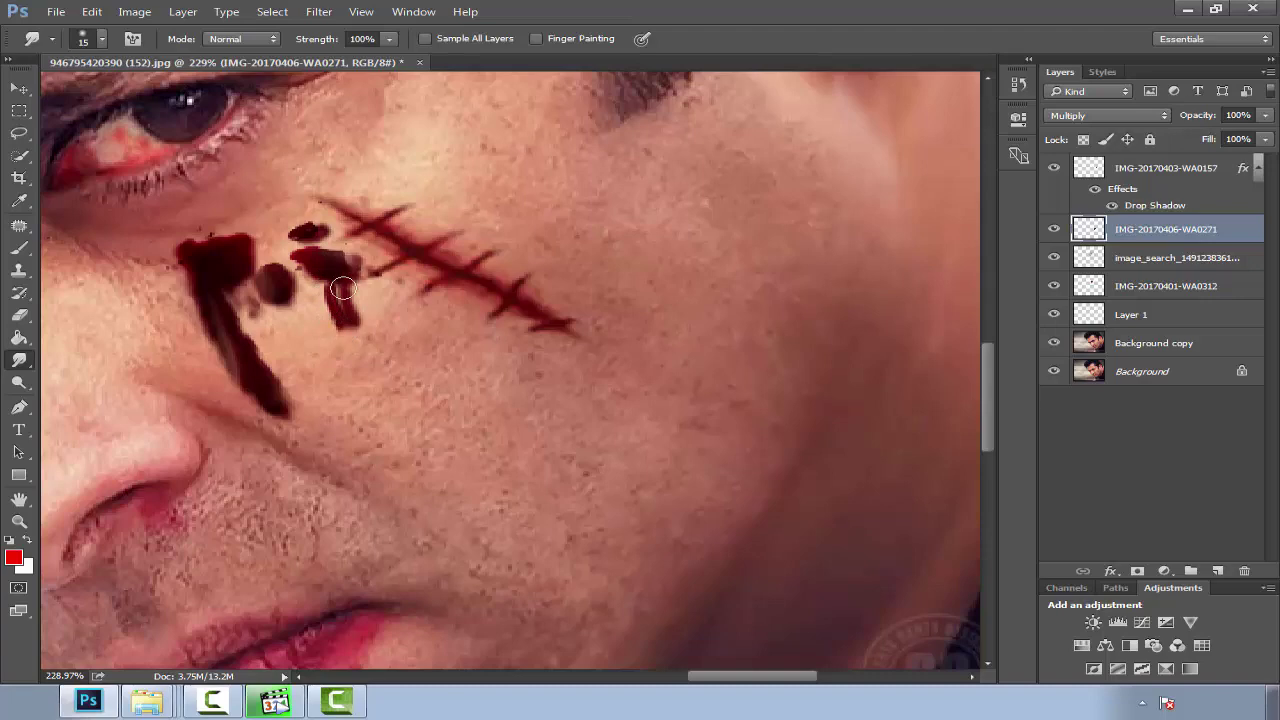
# Lower the drip layer's fill, then delete the blood-drip layer.
pyautogui.scroll(-5, 342, 297)
pyautogui.scroll(2, 357, 306)
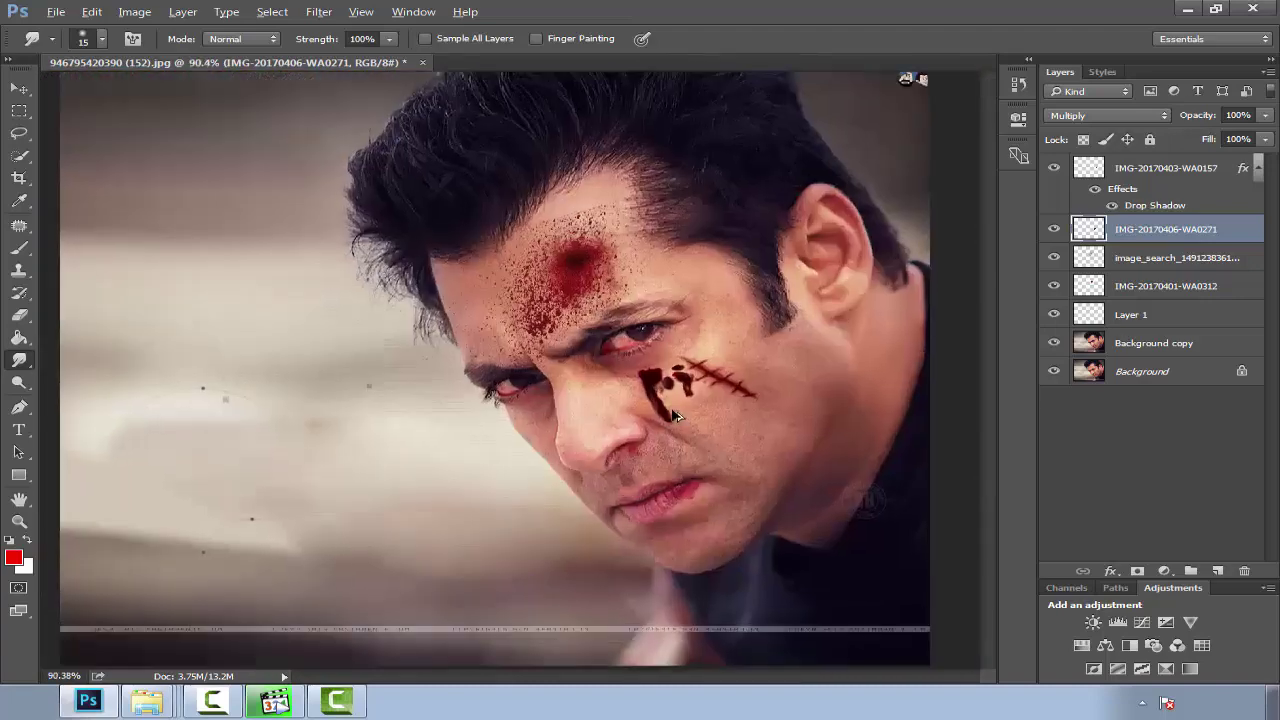
pyautogui.moveTo(1239, 165)
pyautogui.mouseDown()
pyautogui.moveTo(1227, 163)
pyautogui.moveTo(1261, 165)
pyautogui.mouseUp()
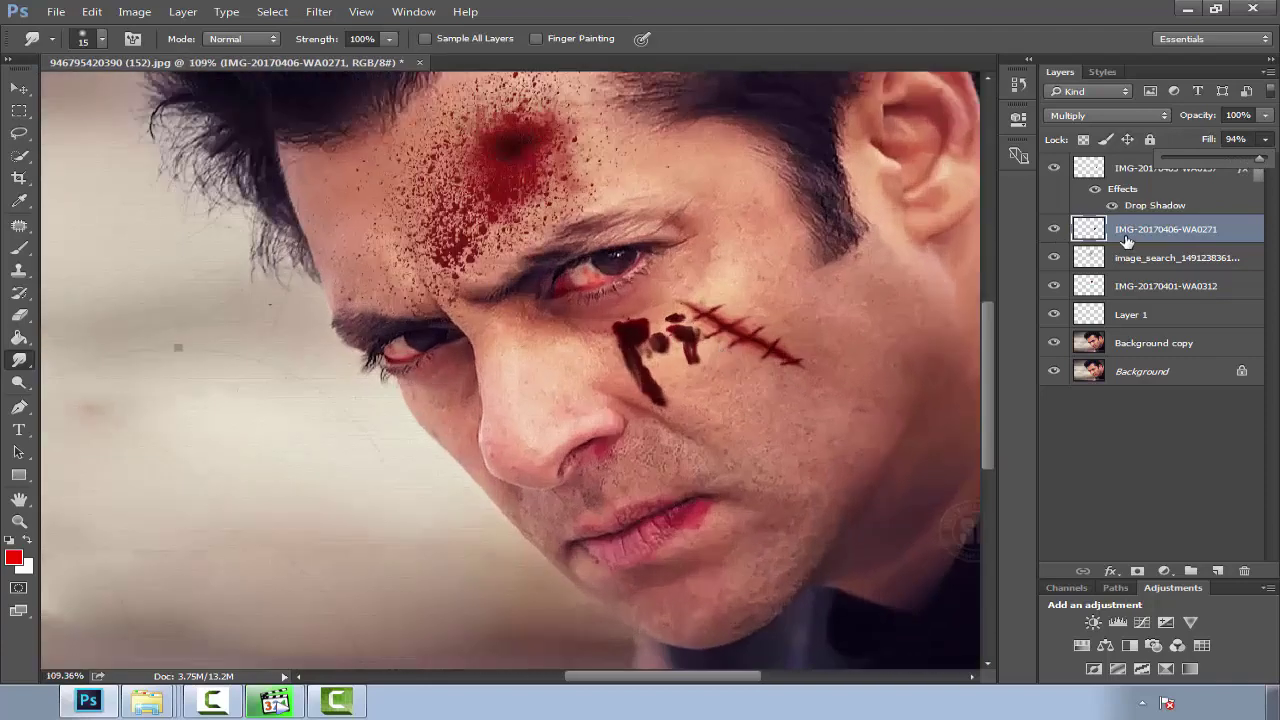
pyautogui.press('Delete')
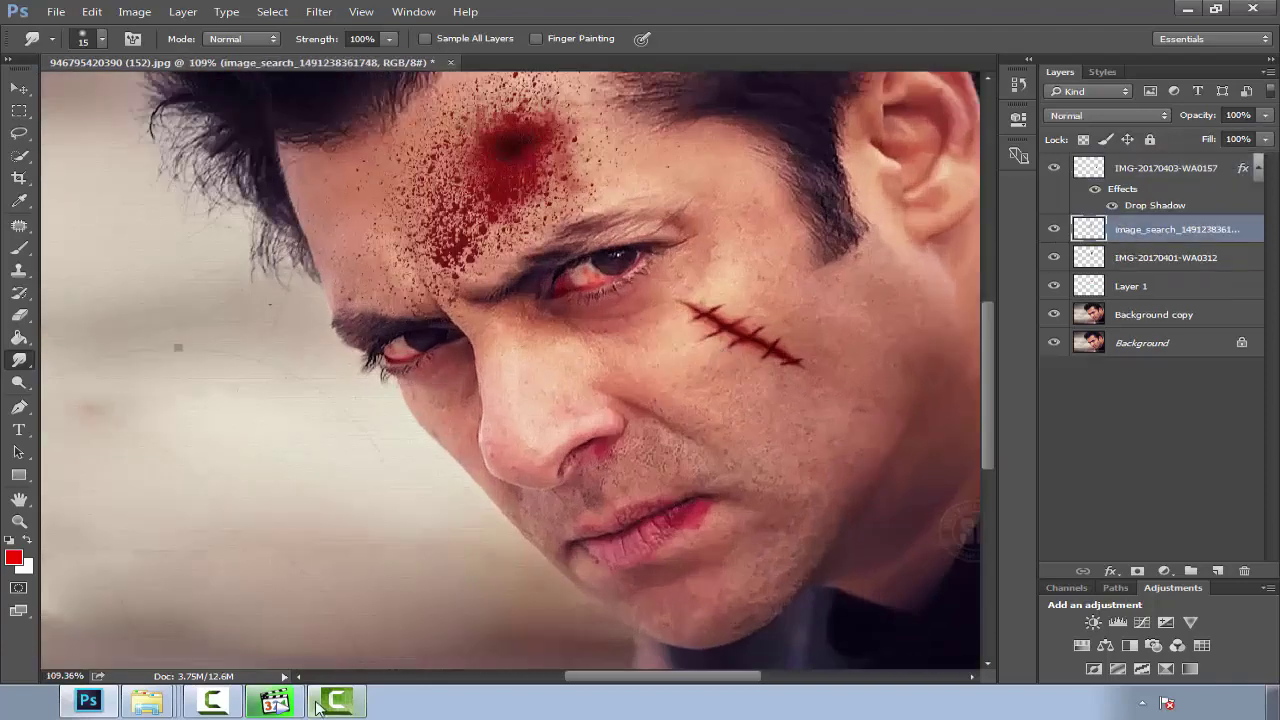
# Search the PiC ToolX library for blood and preview the blood_PNG6121 image.
pyautogui.click(70, 663)
pyautogui.press('BackSpace')
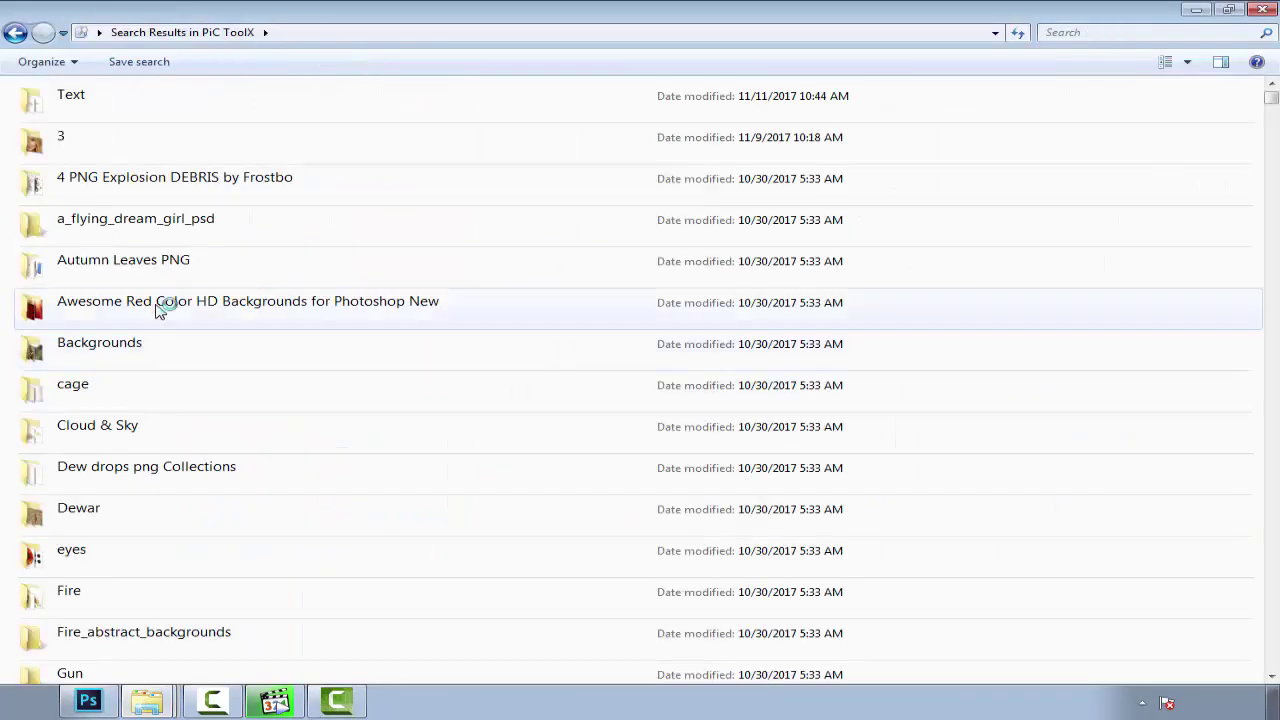
pyautogui.click(107, 625)
pyautogui.write('blood')
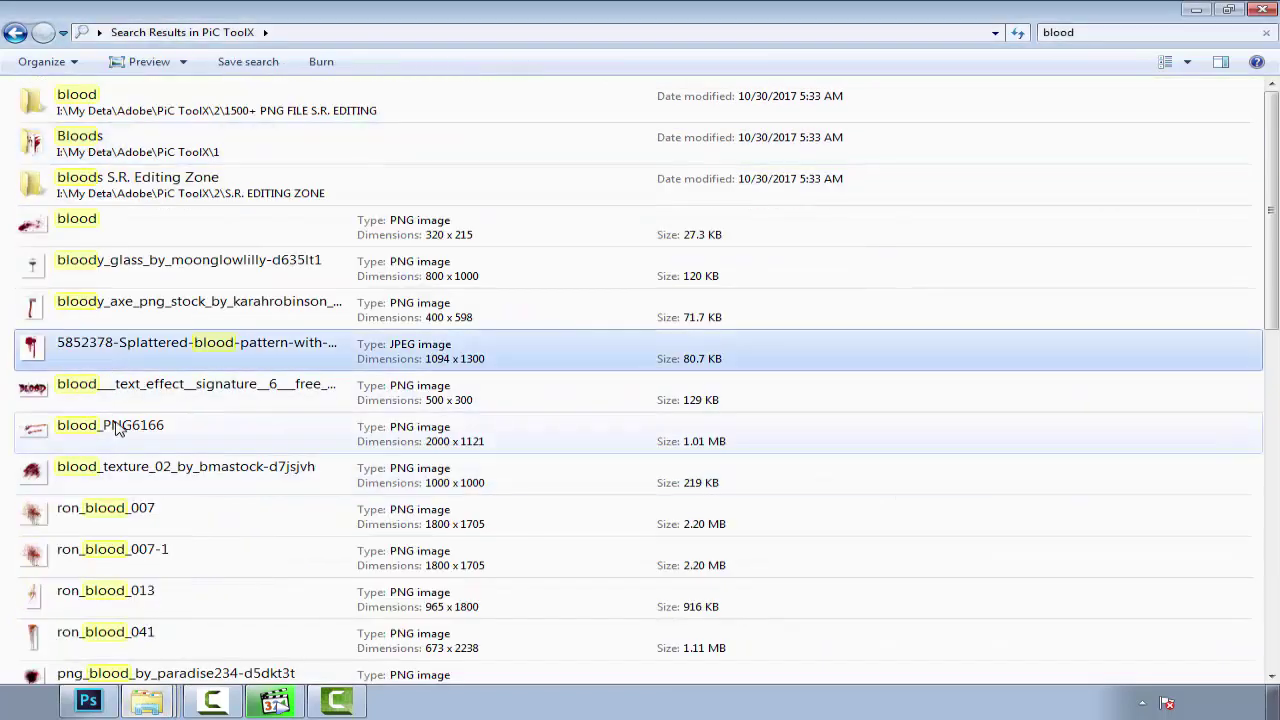
pyautogui.scroll(-5, 115, 428)
pyautogui.scroll(-2, 63, 408)
pyautogui.scroll(-1, 60, 262)
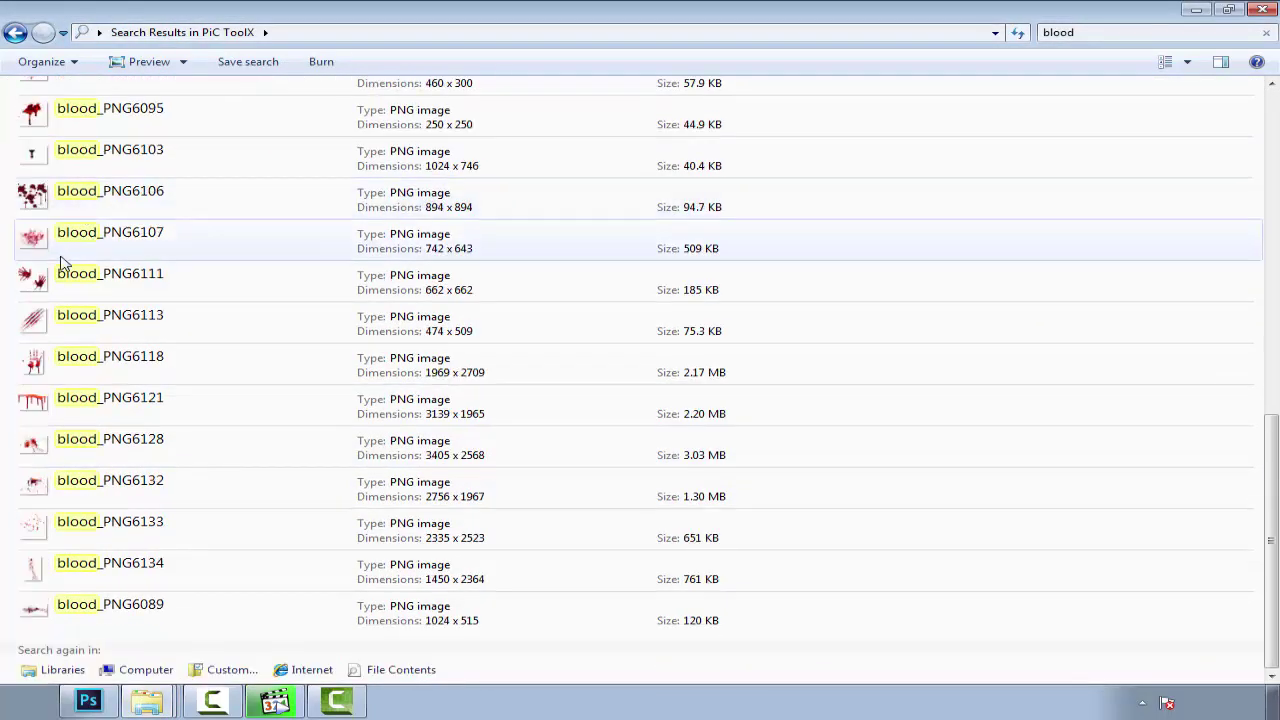
pyautogui.doubleClick(40, 402)
pyautogui.click(1078, 21)
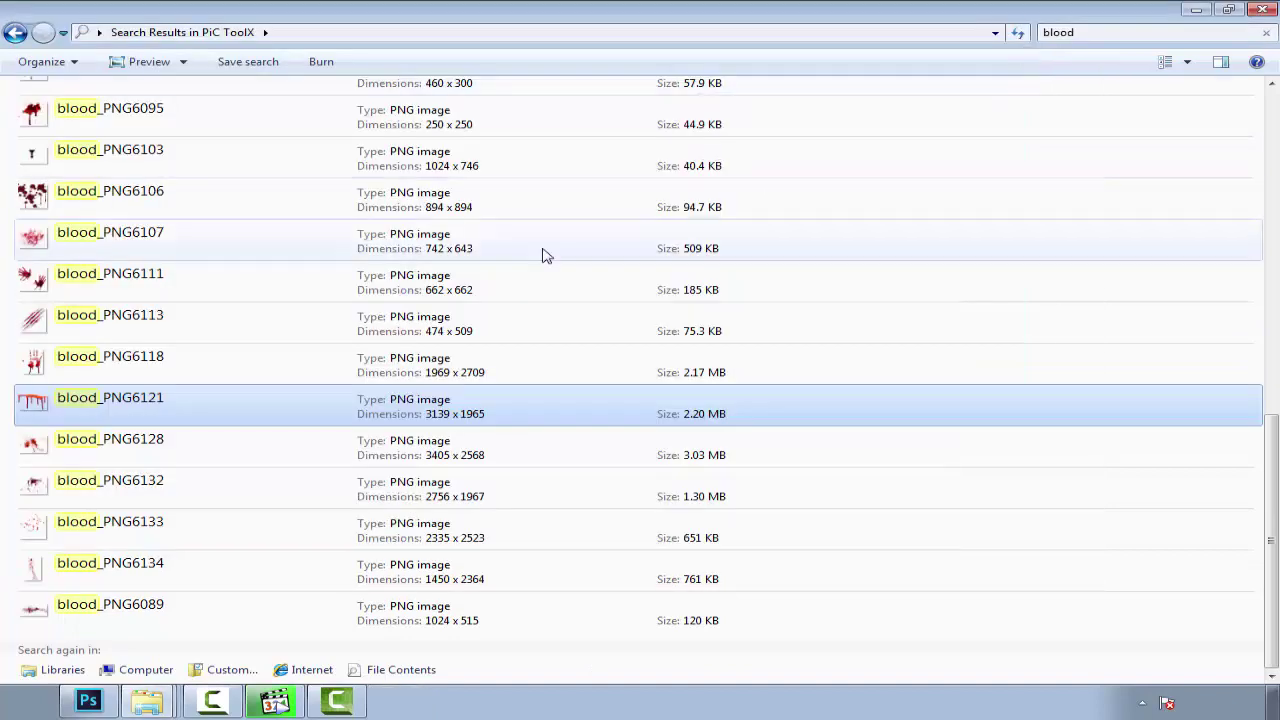
# Open the Zombie Tattoo folder and drag _S_57 (2) into Photoshop as a new document.
pyautogui.press('BackSpace')
pyautogui.doubleClick(680, 205)
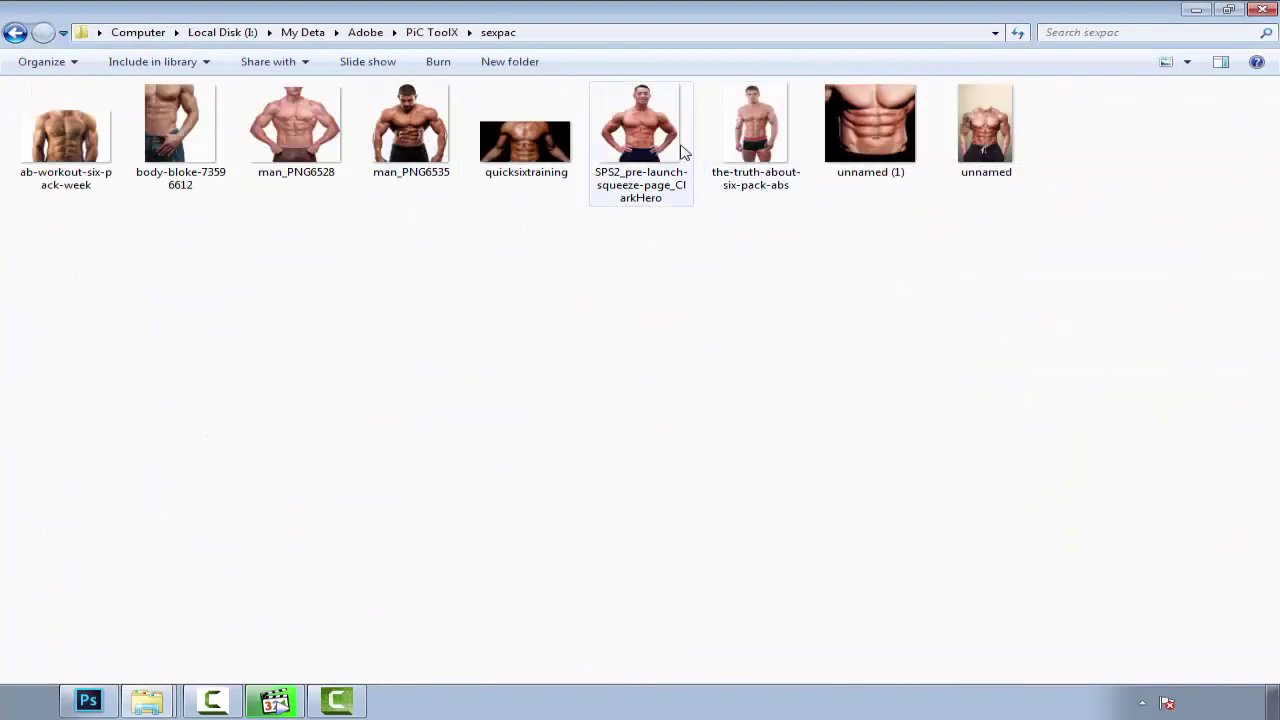
pyautogui.press('BackSpace')
pyautogui.doubleClick(520, 305)
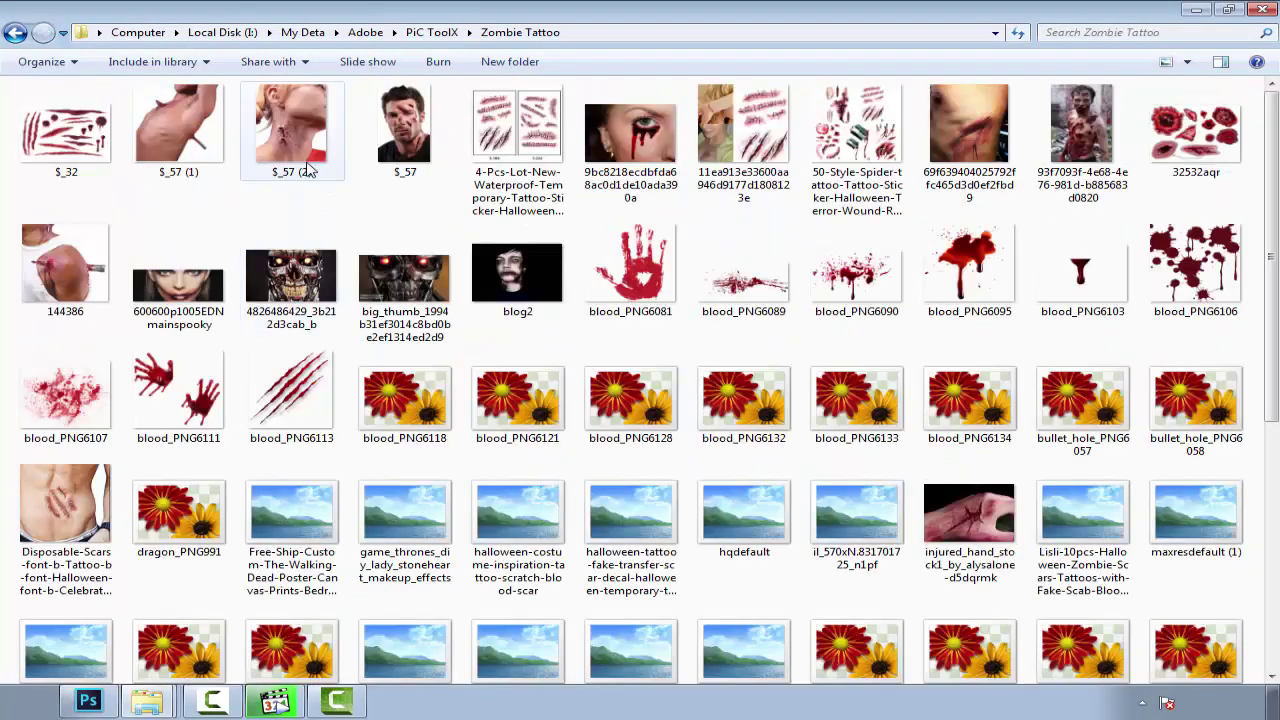
pyautogui.doubleClick(291, 130)
pyautogui.press('Escape')
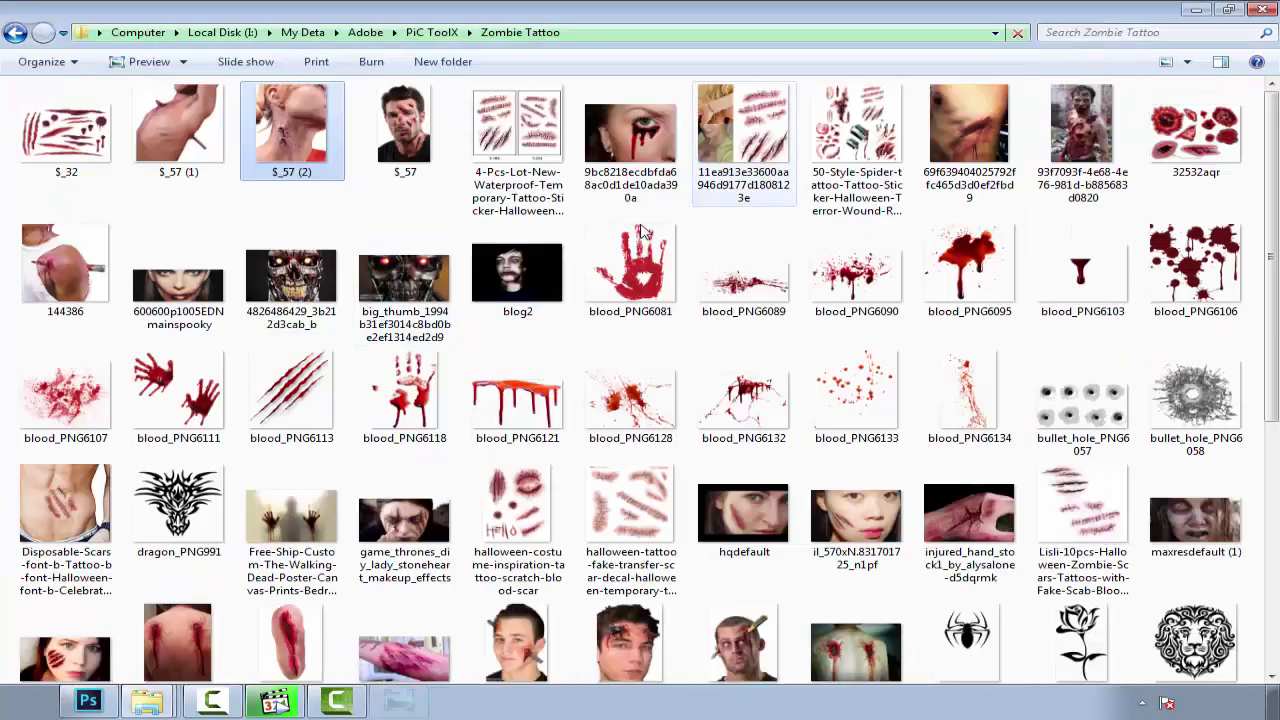
pyautogui.moveTo(291, 130); pyautogui.dragTo(616, 268)
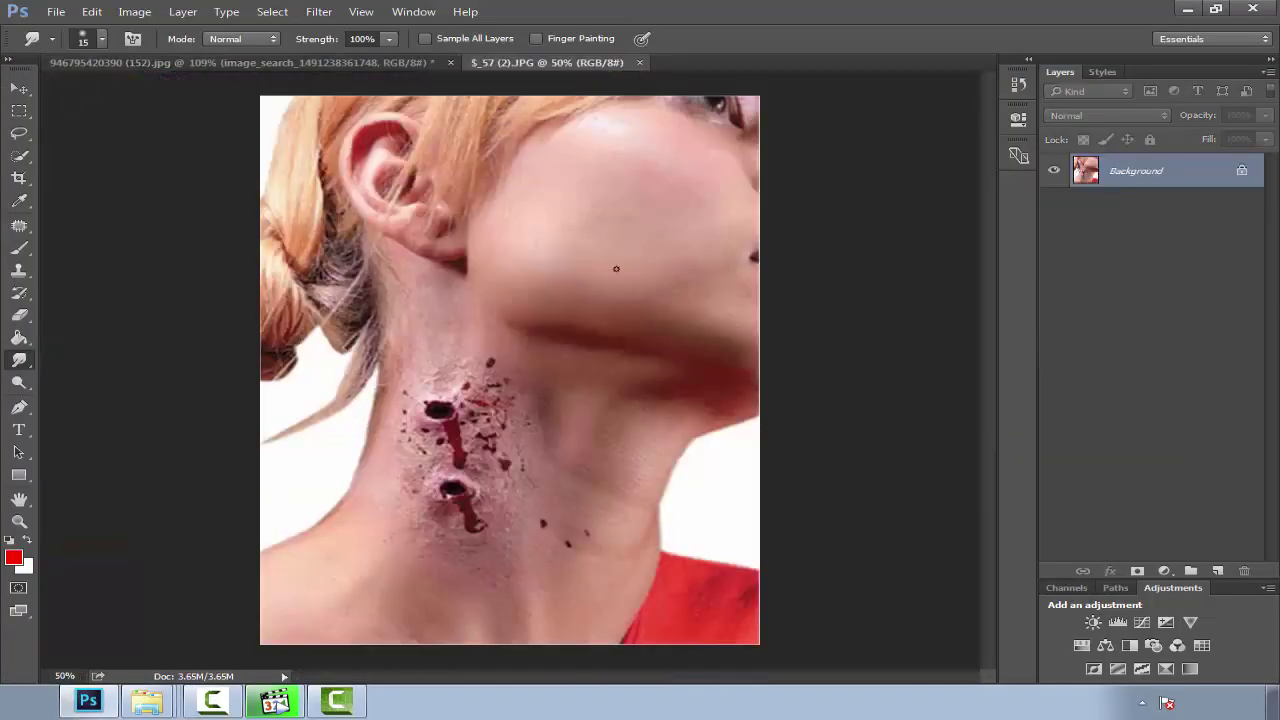
# On the portrait, move the stitched scar layer up and right on the cheek.
pyautogui.click(228, 64)
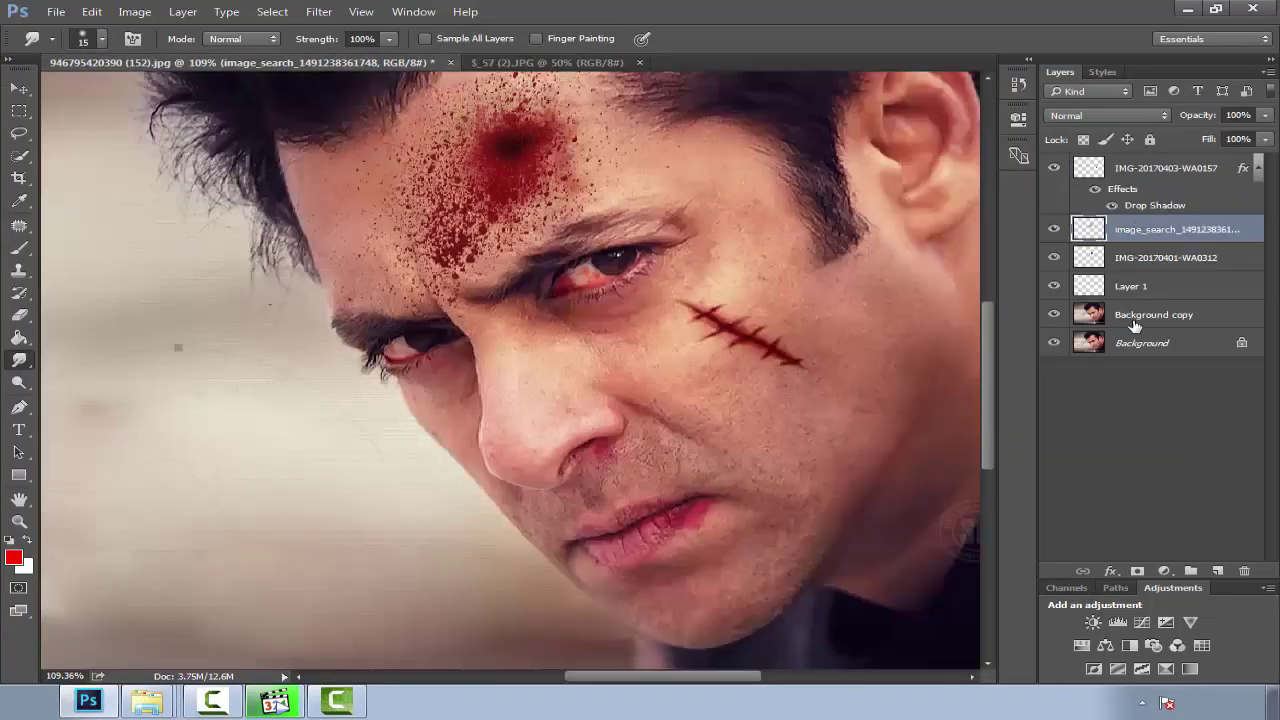
pyautogui.click(20, 88)
pyautogui.click(1100, 258)
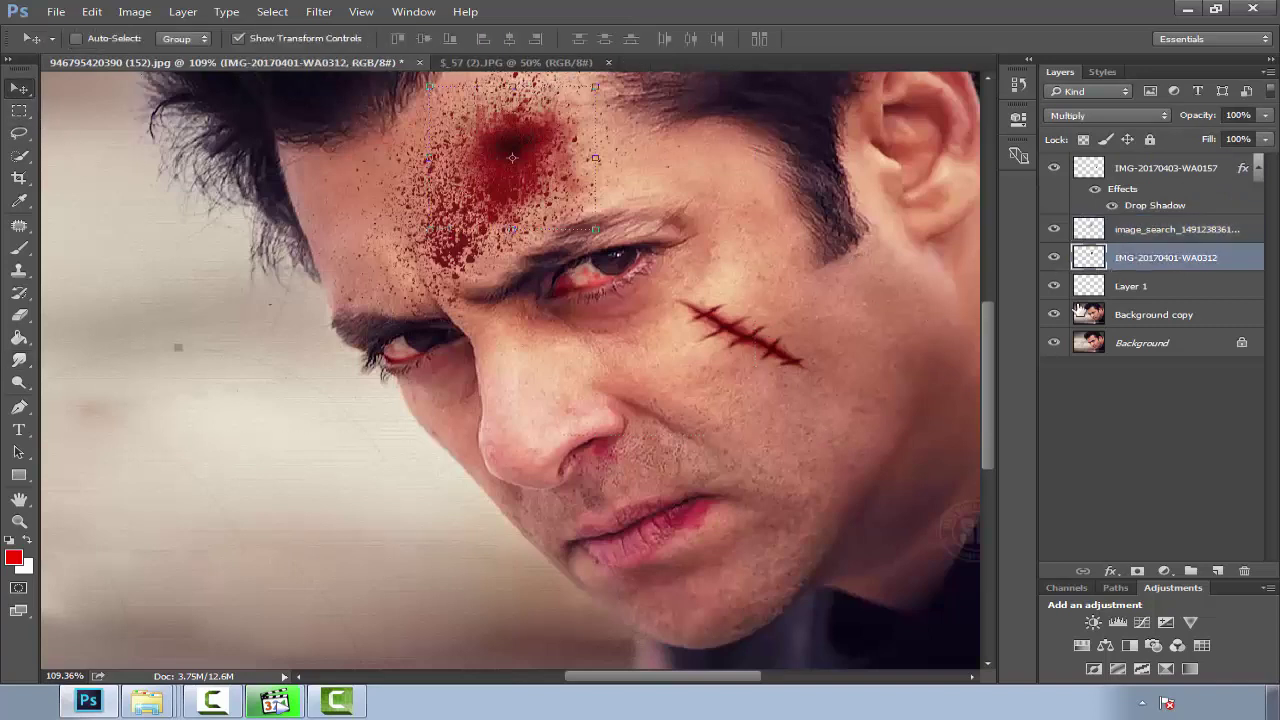
pyautogui.click(1113, 286)
pyautogui.click(1132, 170)
pyautogui.moveTo(760, 348); pyautogui.dragTo(792, 268)
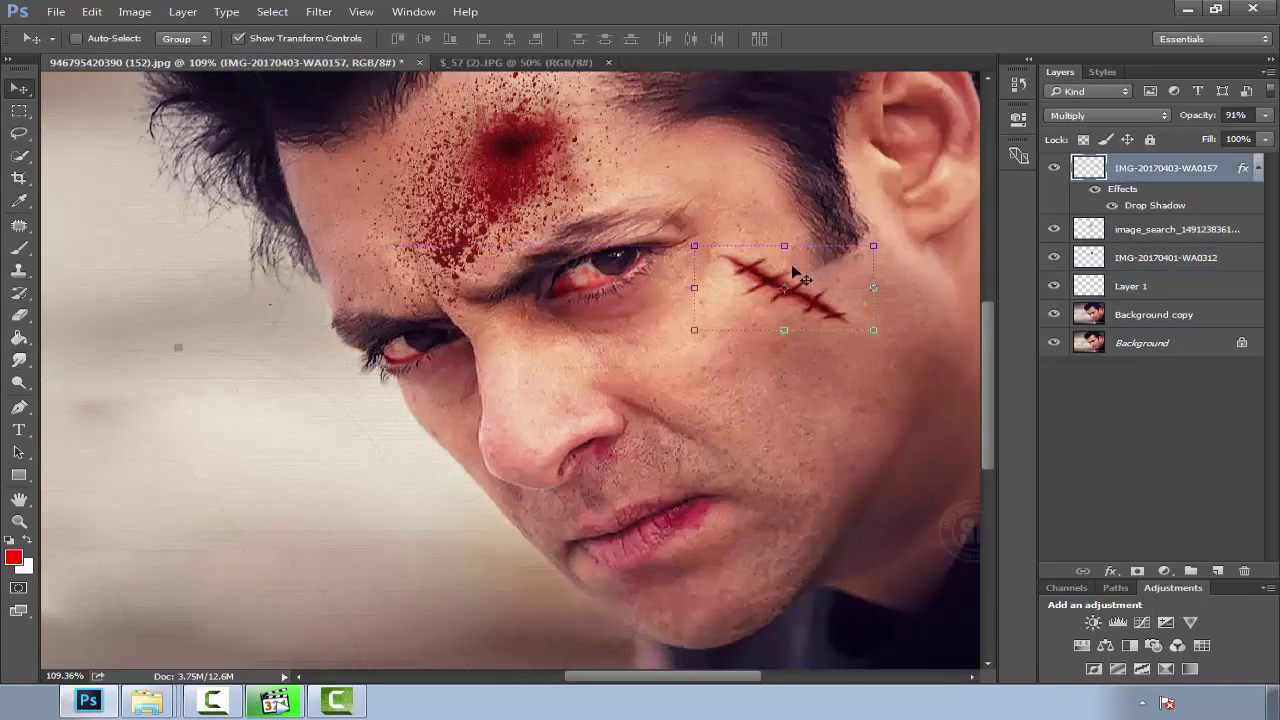
# In _S_57 (2), lasso a freehand selection around the neck wound.
pyautogui.click(498, 64)
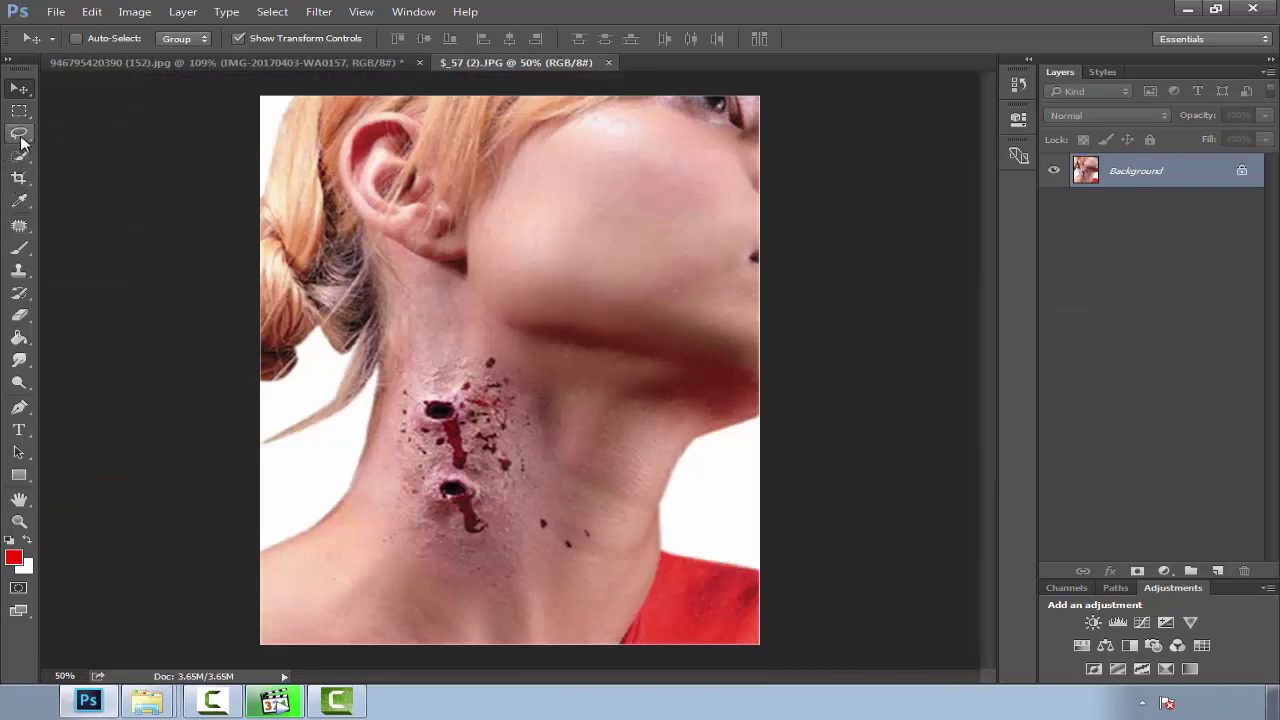
pyautogui.click(19, 136)
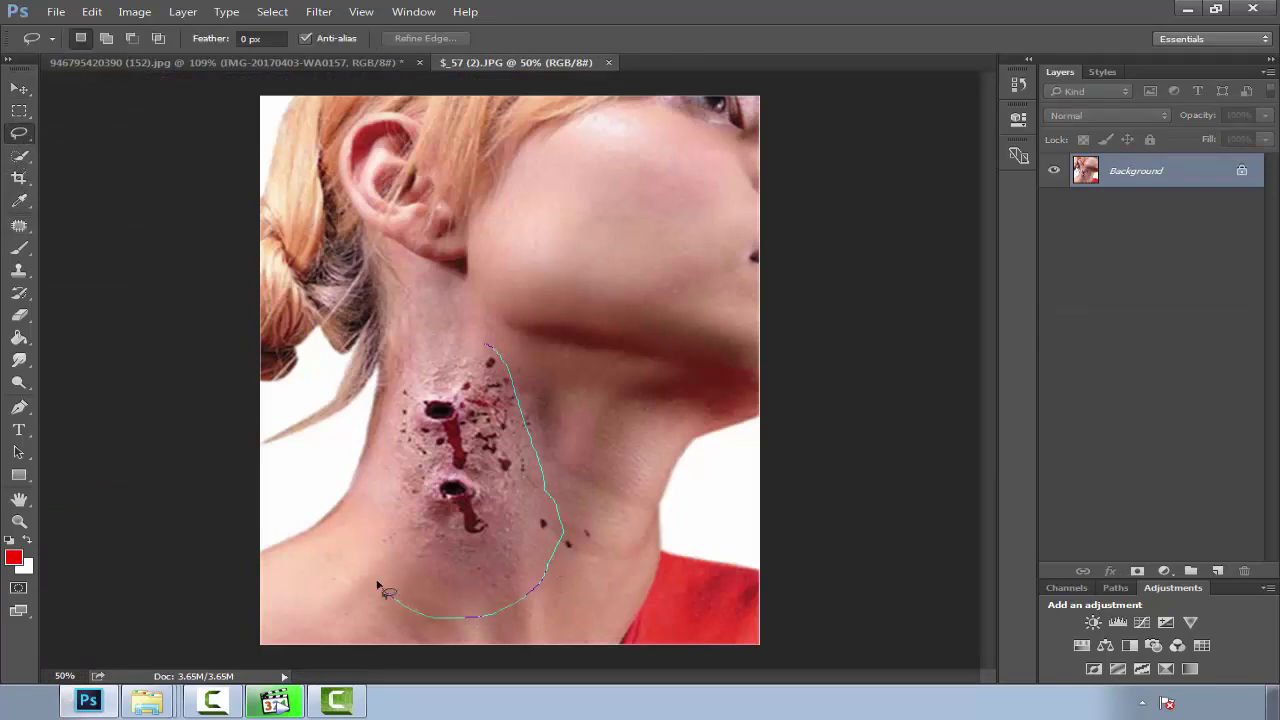
pyautogui.moveTo(381, 430); pyautogui.dragTo(480, 350)
pyautogui.click(19, 88)
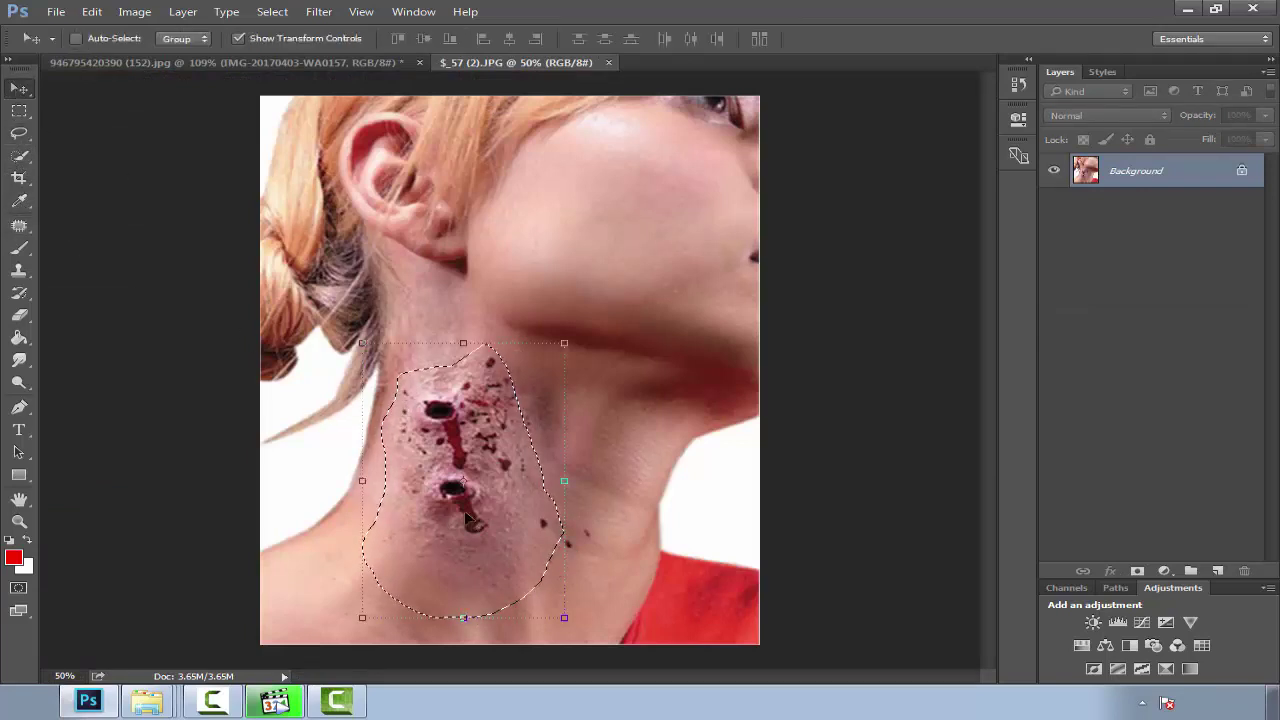
# Drag the neck wound onto the portrait, then shrink, rotate and place it on the cheek.
pyautogui.moveTo(464, 510)
pyautogui.mouseDown()
pyautogui.moveTo(237, 64)
pyautogui.moveTo(740, 430)
pyautogui.mouseUp()
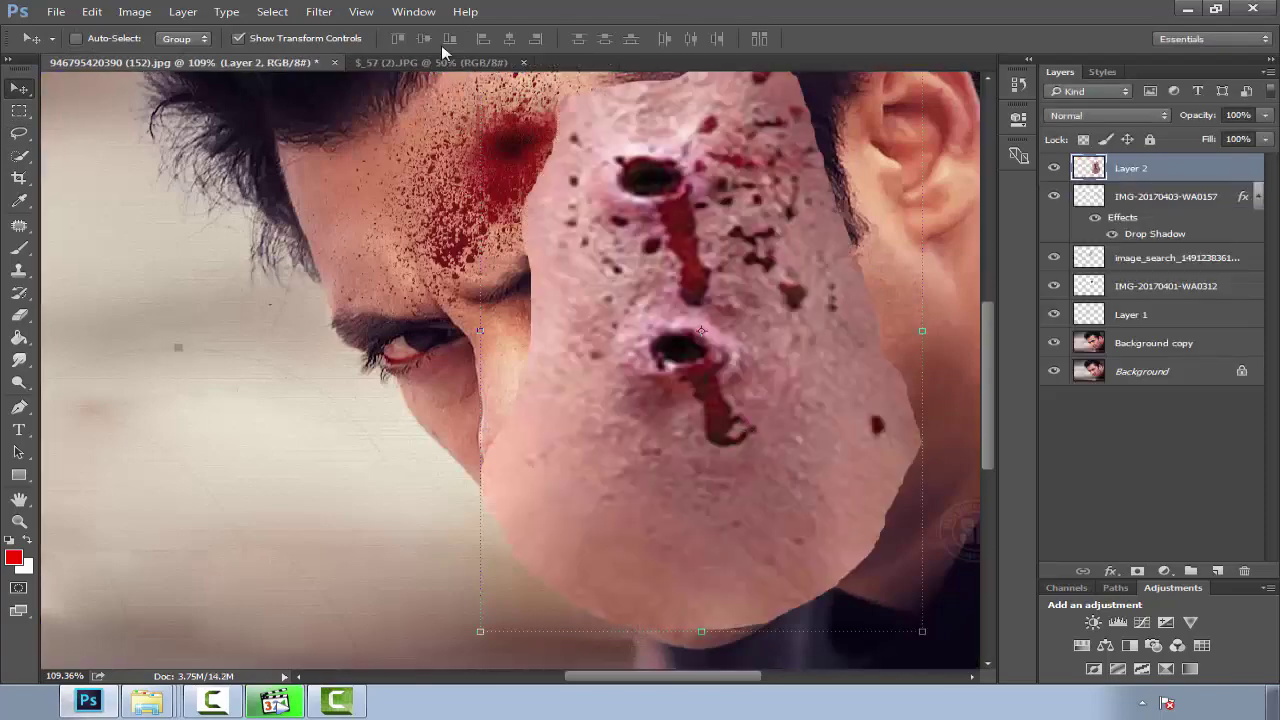
pyautogui.moveTo(922, 631)
pyautogui.mouseDown()
pyautogui.moveTo(745, 270)
pyautogui.moveTo(801, 438)
pyautogui.mouseUp()
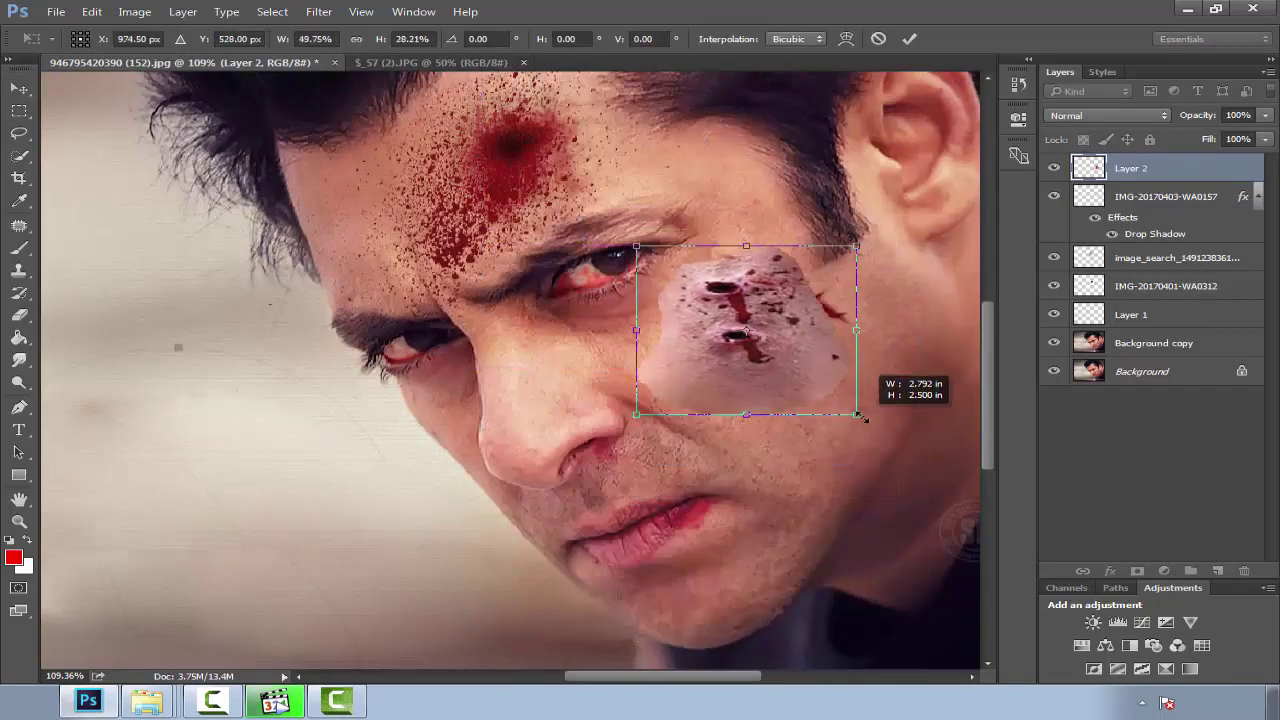
pyautogui.moveTo(897, 505); pyautogui.dragTo(786, 410)
pyautogui.moveTo(710, 330); pyautogui.dragTo(757, 395)
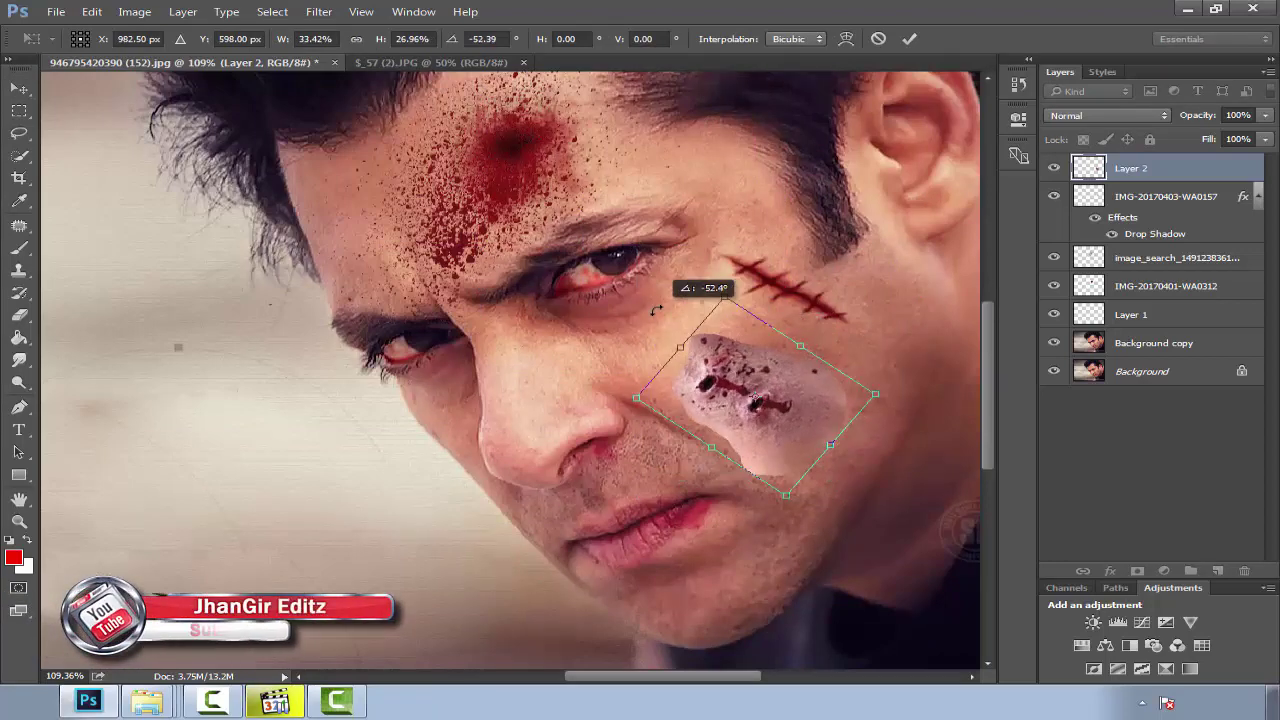
pyautogui.moveTo(767, 304)
pyautogui.mouseDown()
pyautogui.moveTo(880, 421)
pyautogui.moveTo(925, 425)
pyautogui.mouseUp()
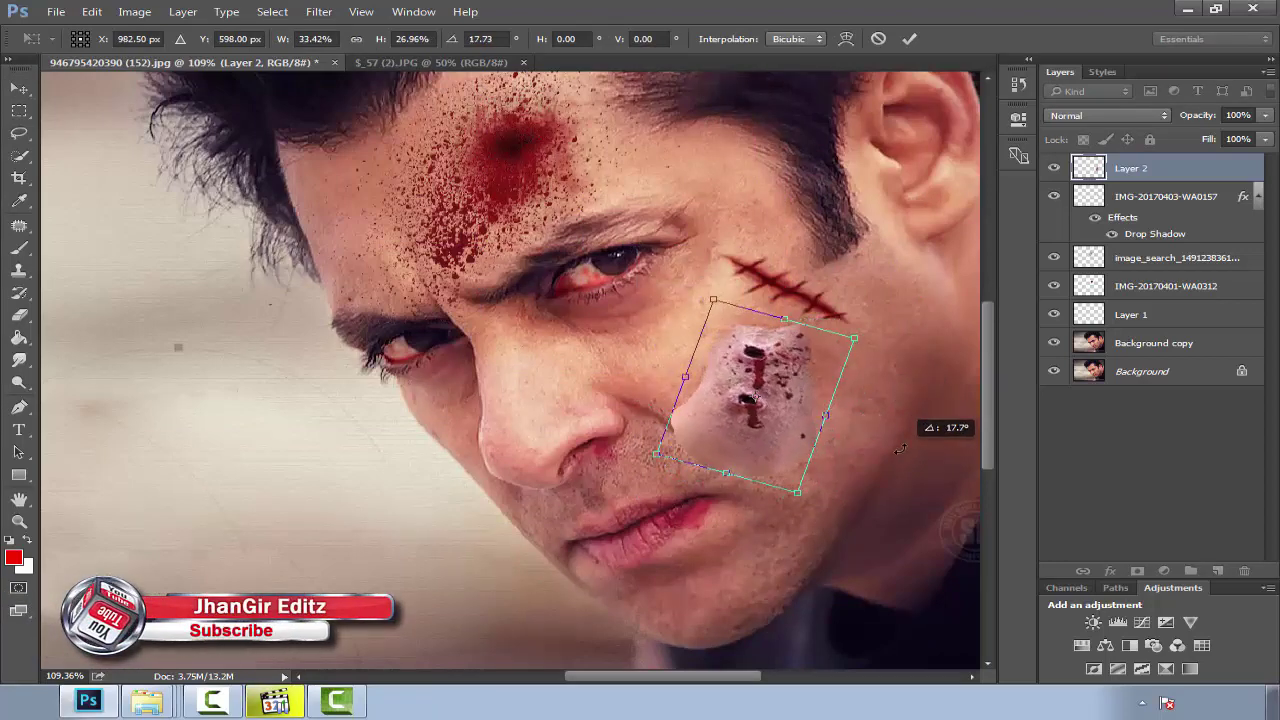
pyautogui.click(909, 38)
# Color-balance the wound patch to +2, −5, −9 to match the cheek skin.
pyautogui.scroll(3, 845, 437)
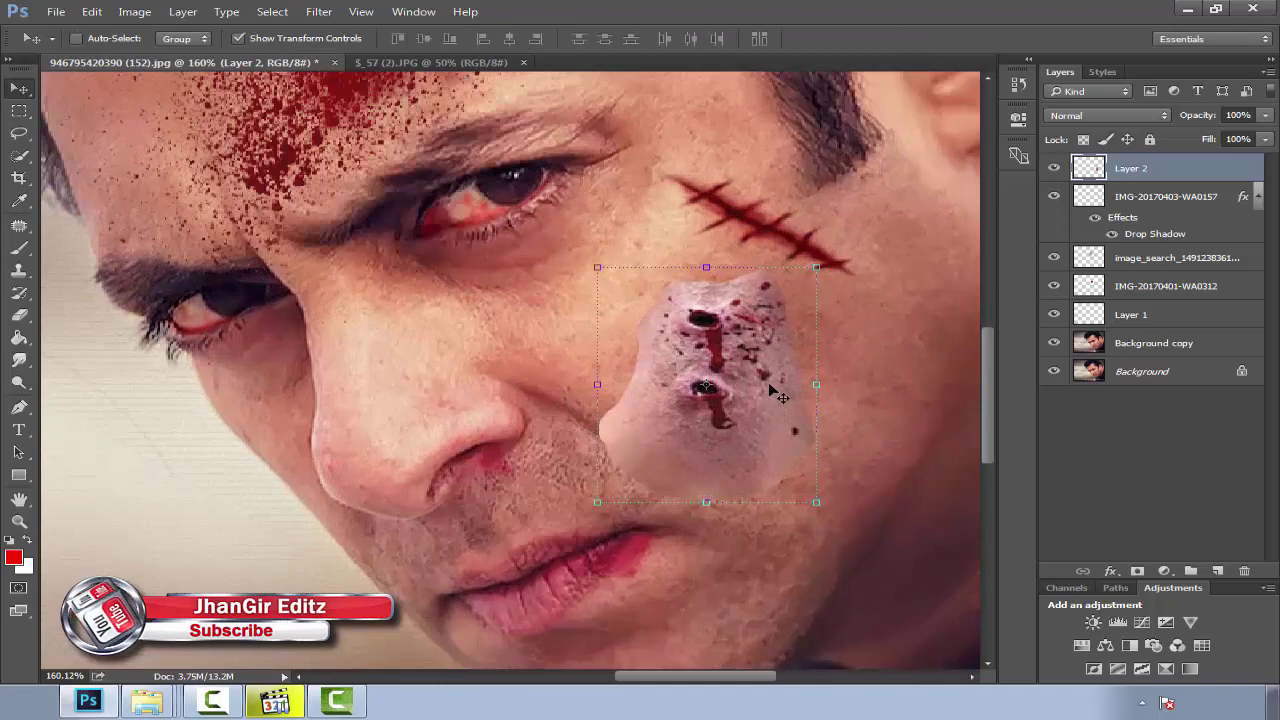
pyautogui.scroll(1, 762, 379)
pyautogui.click(76, 38)
pyautogui.click(145, 12)
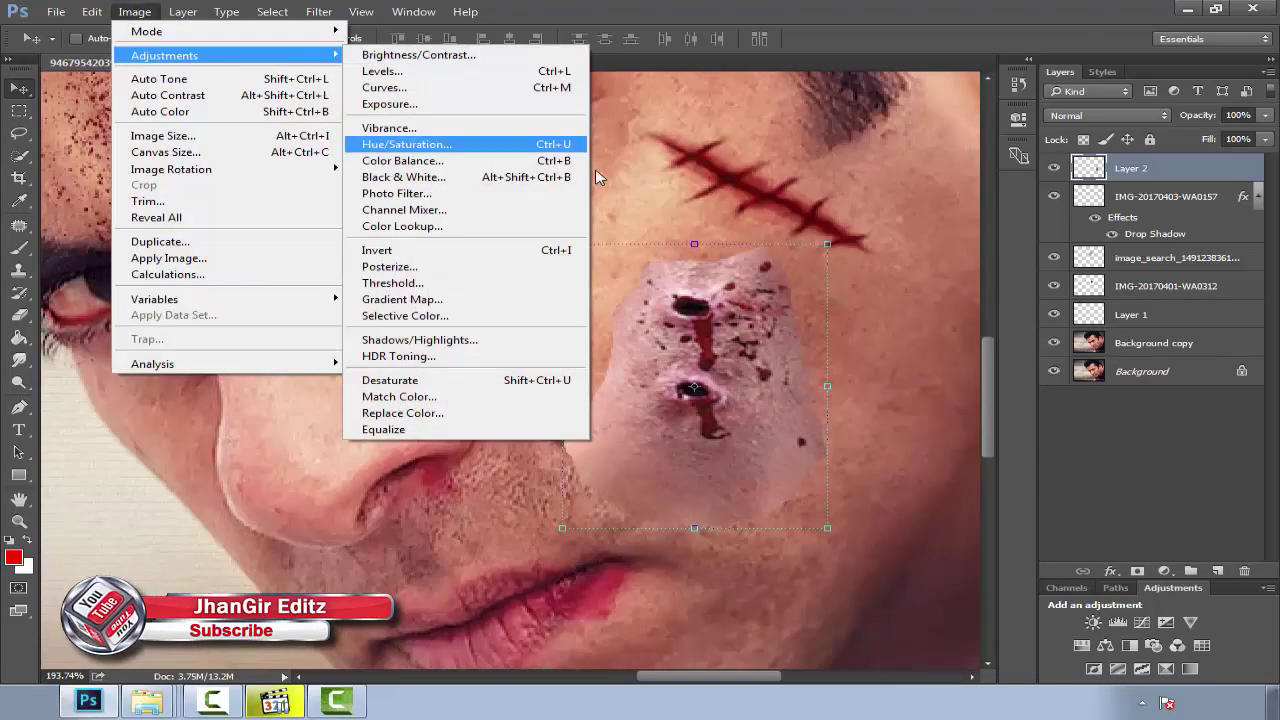
pyautogui.click(575, 160)
pyautogui.moveTo(660, 371); pyautogui.dragTo(364, 292)
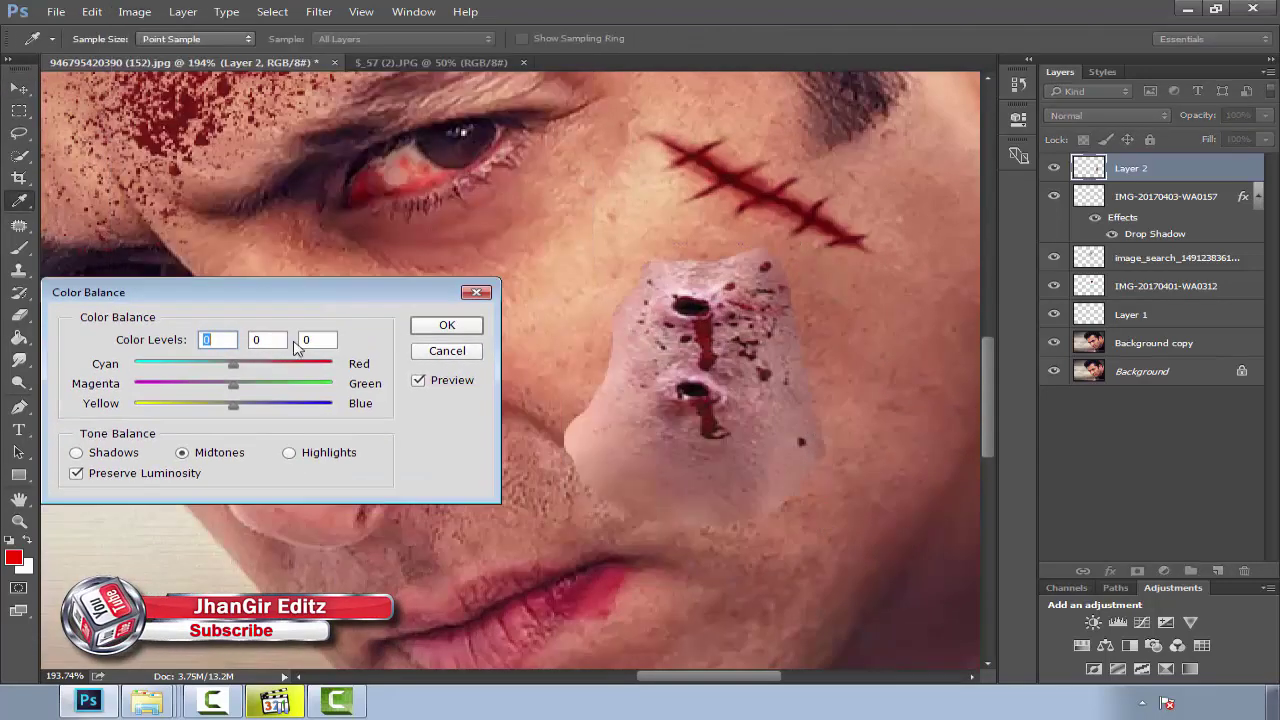
pyautogui.moveTo(232, 364); pyautogui.dragTo(250, 364)
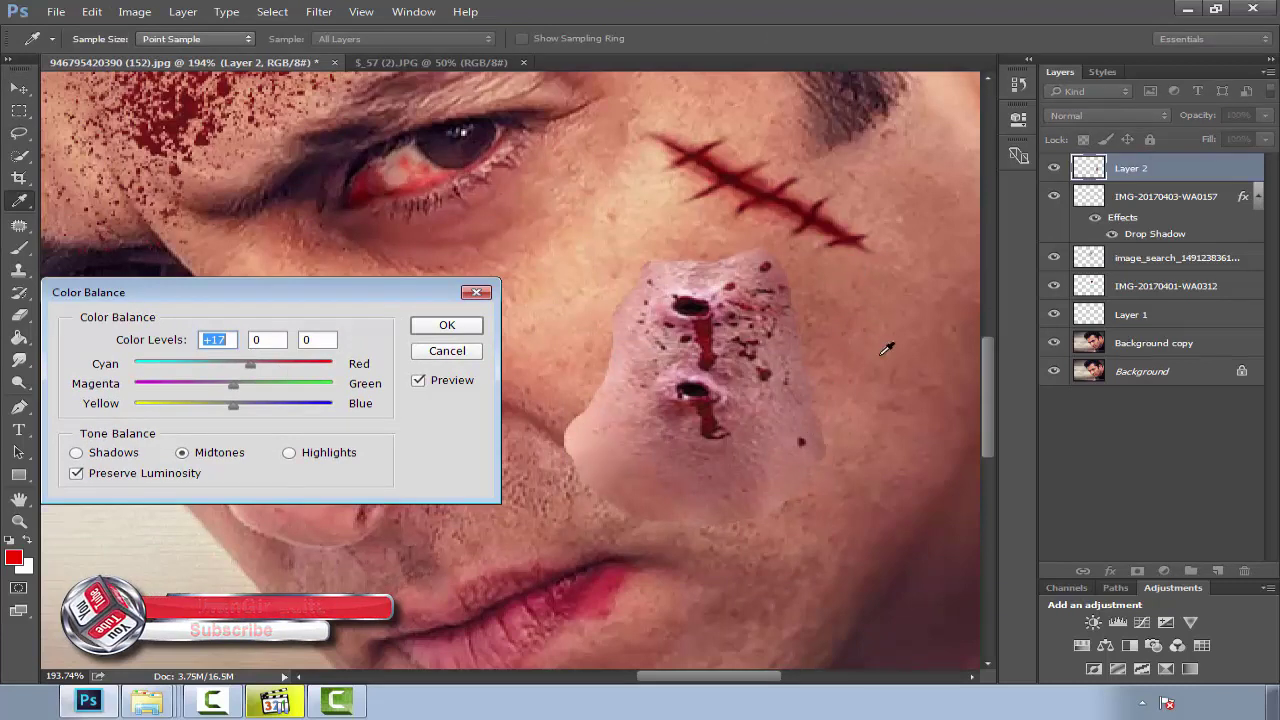
pyautogui.click(895, 291)
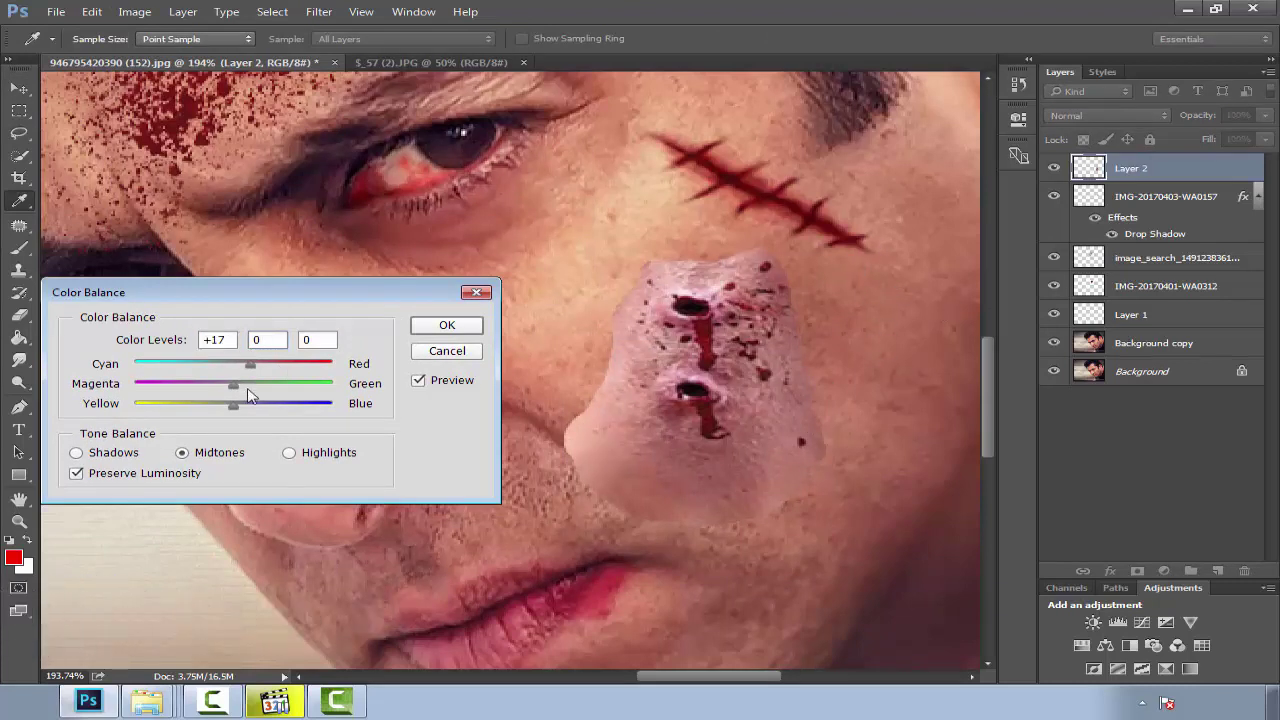
pyautogui.moveTo(222, 393)
pyautogui.mouseDown()
pyautogui.moveTo(229, 401)
pyautogui.moveTo(195, 370)
pyautogui.moveTo(235, 366)
pyautogui.moveTo(239, 399)
pyautogui.mouseUp()
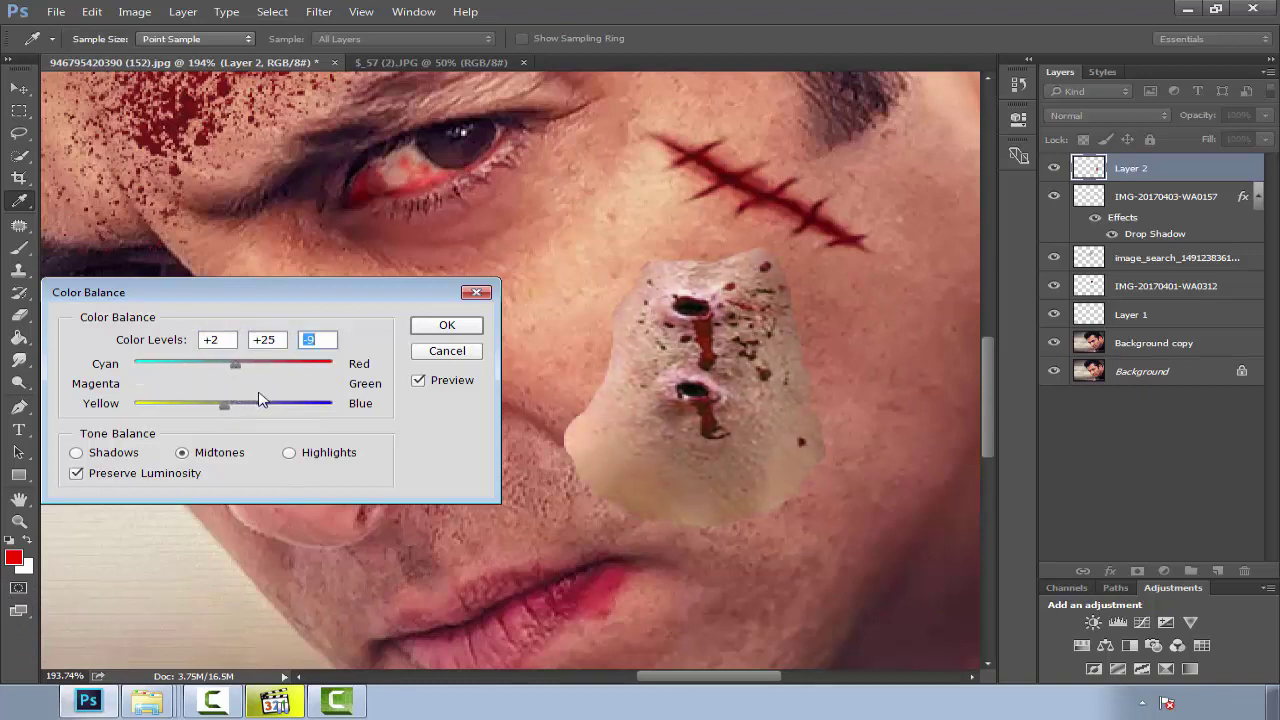
pyautogui.click(432, 331)
# Erase Layer 2's pale edges with a size-35 eraser at 29% opacity.
pyautogui.press('v')
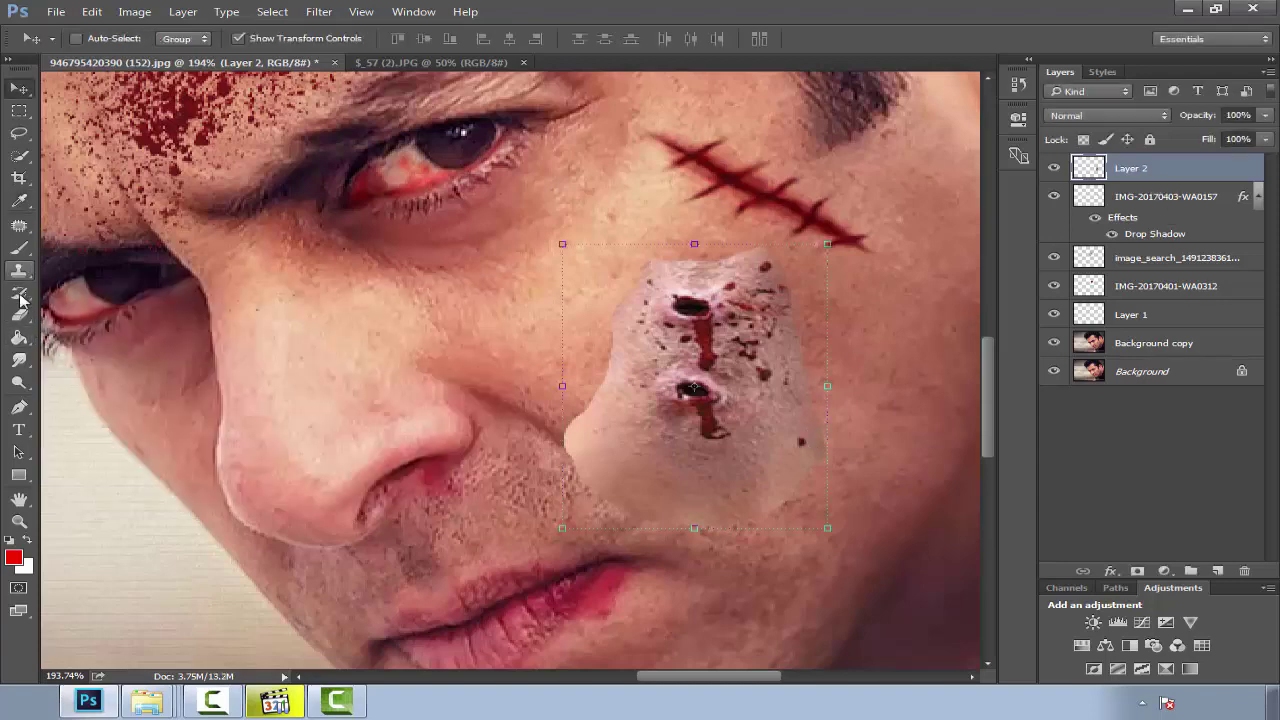
pyautogui.click(19, 314)
pyautogui.scroll(1, 627, 361)
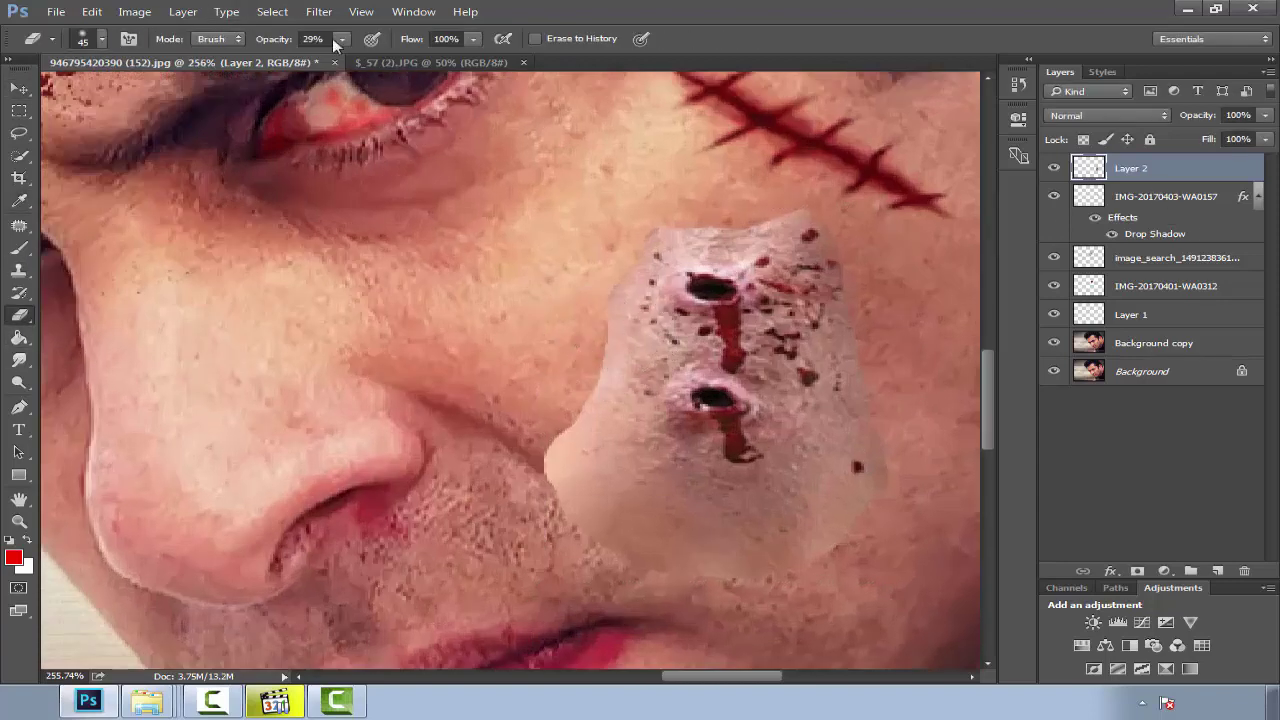
pyautogui.press('p')
pyautogui.click(19, 314)
pyautogui.press(']')
pyautogui.press(']')
pyautogui.press(']')
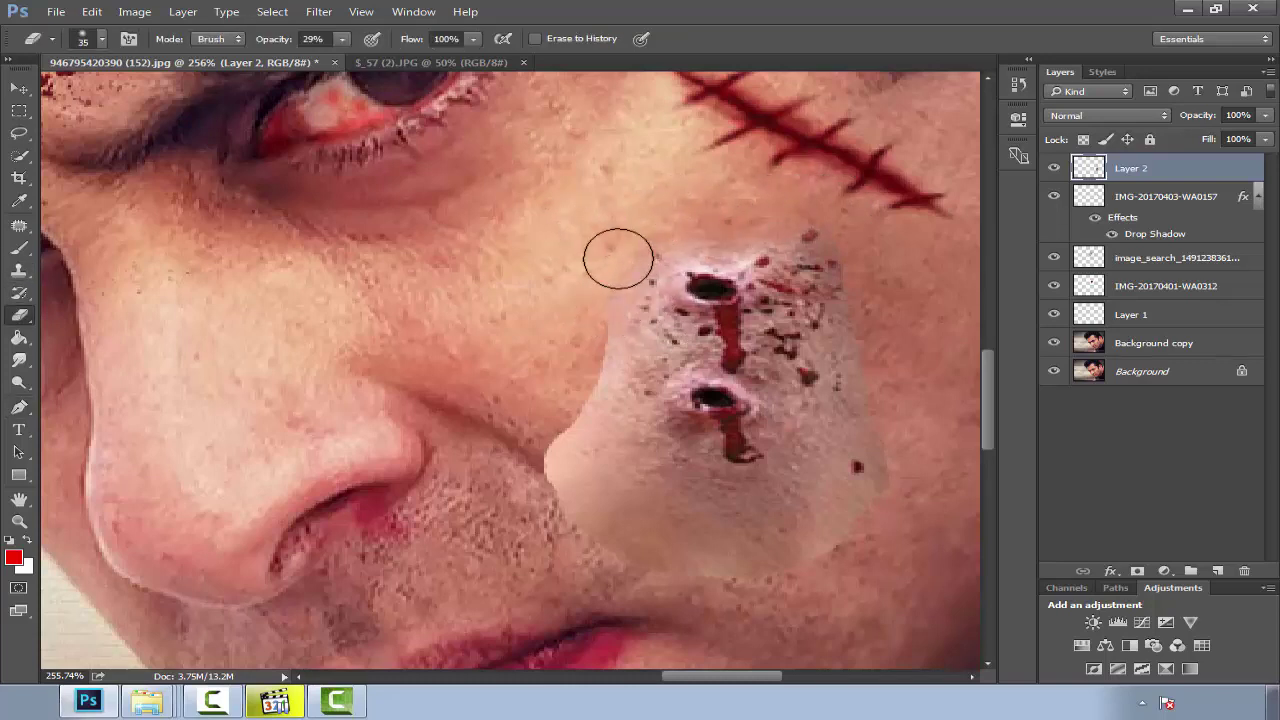
pyautogui.moveTo(618, 258)
pyautogui.mouseDown()
pyautogui.moveTo(543, 420)
pyautogui.moveTo(540, 360)
pyautogui.moveTo(599, 554)
pyautogui.mouseUp()
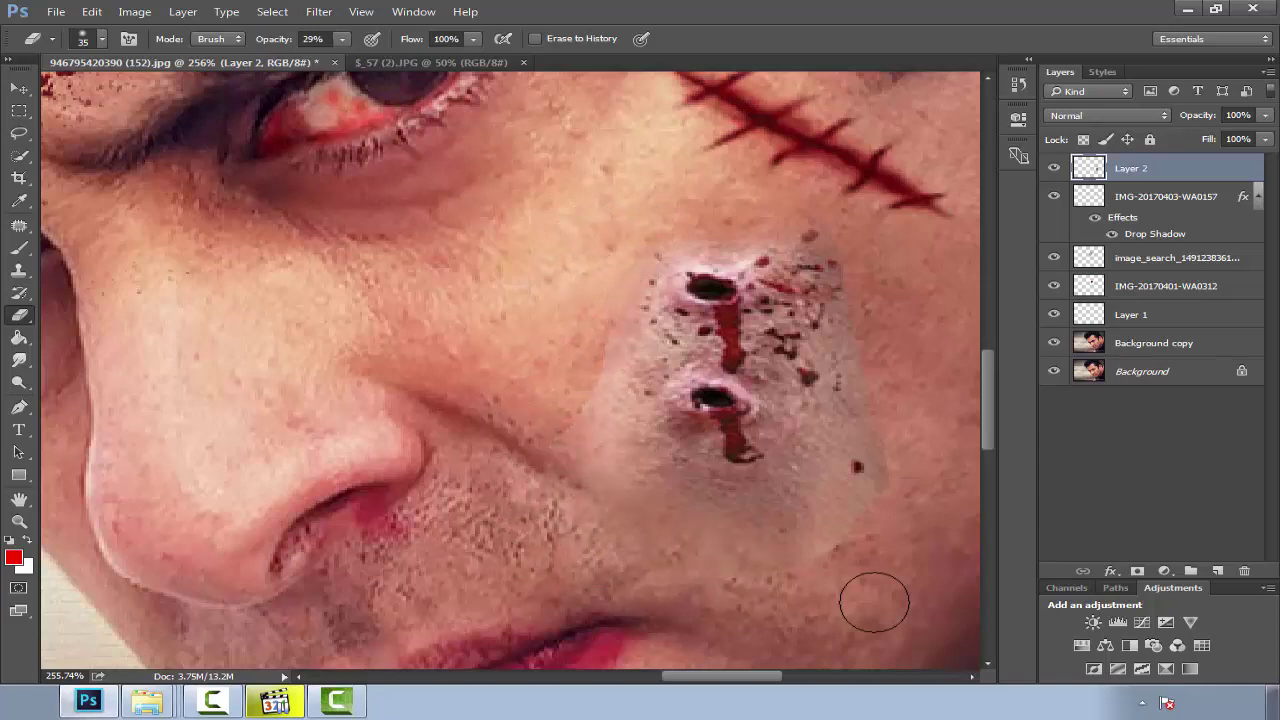
pyautogui.hscroll(5, 880, 440)
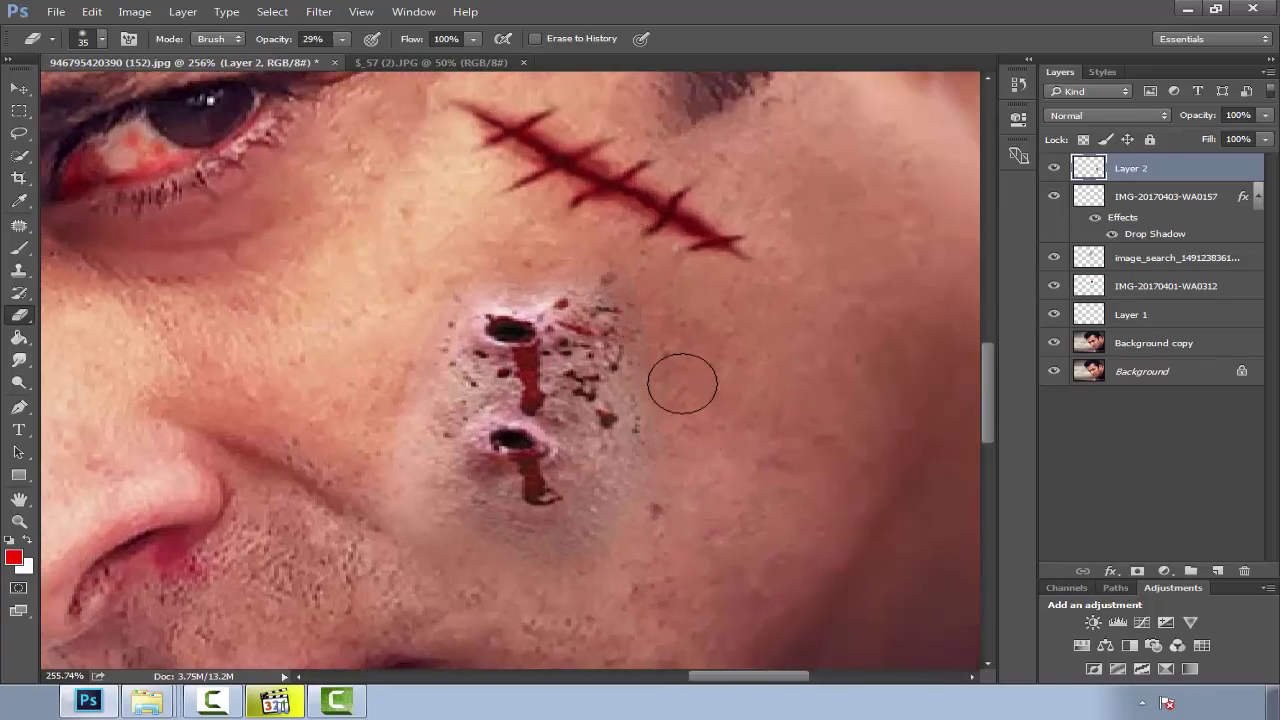
pyautogui.scroll(-3, 695, 460)
pyautogui.scroll(-3, 695, 460)
pyautogui.scroll(3, 831, 525)
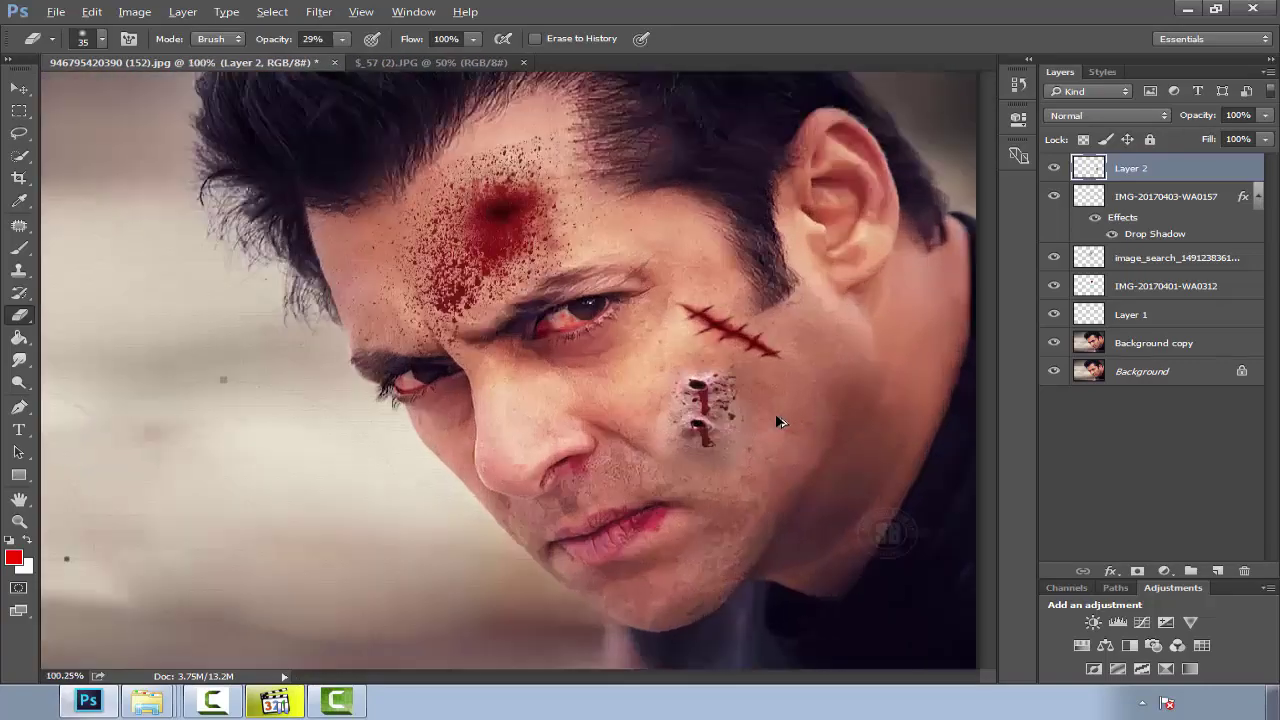
pyautogui.scroll(2, 831, 525)
# Move the wound patch on Layer 2 to just below the stitched cheek cut.
pyautogui.moveTo(831, 525); pyautogui.dragTo(527, 494)
pyautogui.click(19, 88)
pyautogui.moveTo(389, 372); pyautogui.dragTo(757, 218)
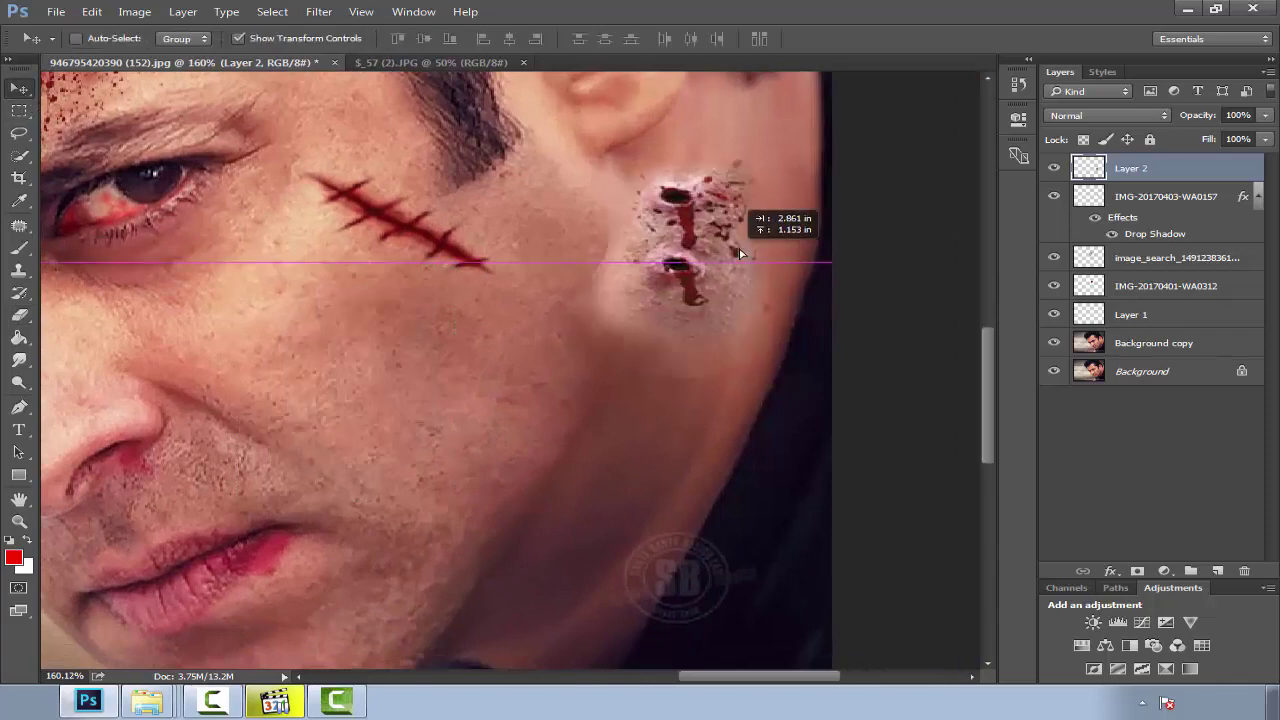
pyautogui.scroll(-3, 710, 350)
pyautogui.moveTo(860, 350)
pyautogui.mouseDown()
pyautogui.moveTo(425, 288)
pyautogui.moveTo(634, 364)
pyautogui.moveTo(534, 336)
pyautogui.mouseUp()
pyautogui.scroll(4, 552, 344)
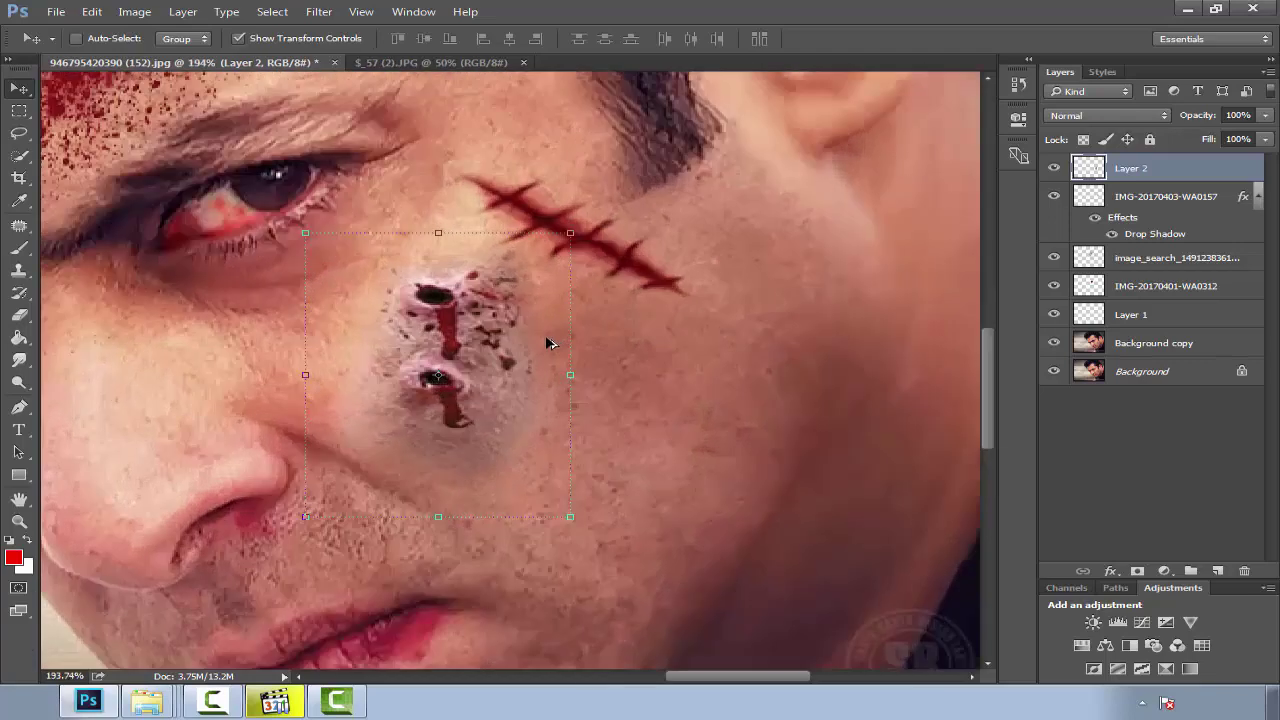
pyautogui.click(18, 133)
pyautogui.press('v')
# Raise the wound patch's saturation to +30 with Hue/Saturation.
pyautogui.click(134, 11)
pyautogui.moveTo(165, 163)
pyautogui.click(500, 163)
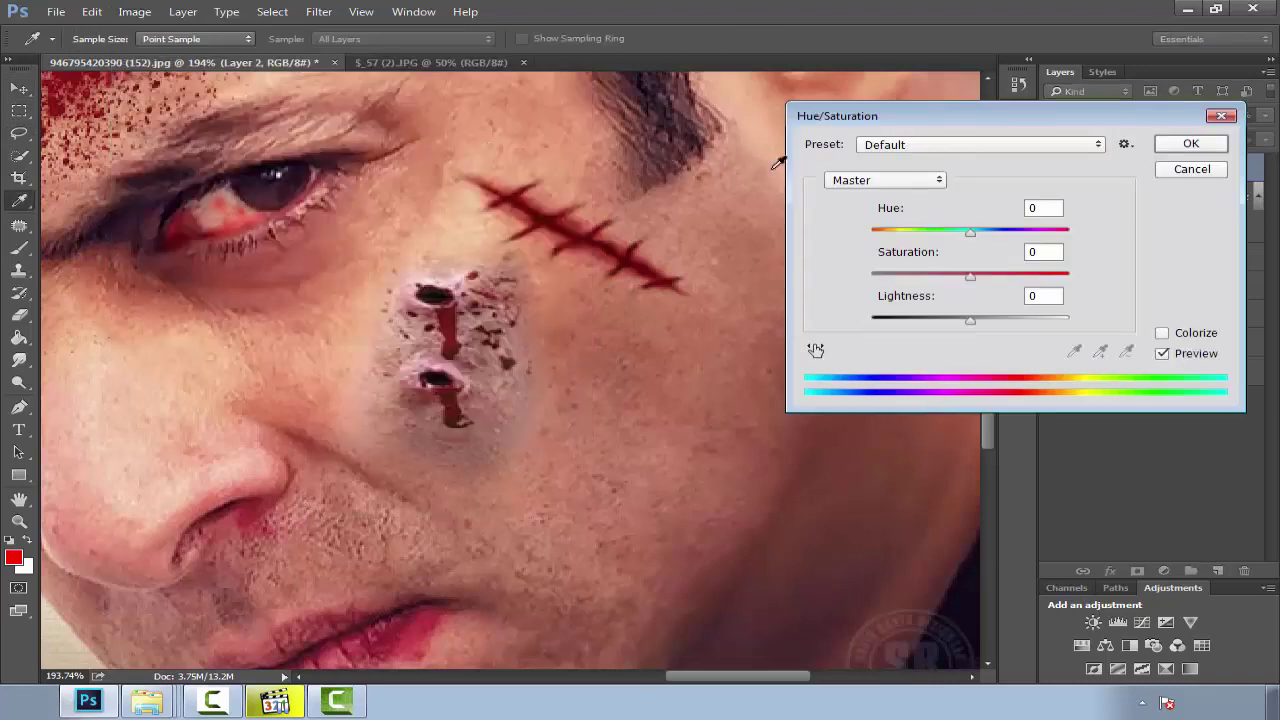
pyautogui.moveTo(965, 243)
pyautogui.mouseDown()
pyautogui.moveTo(978, 245)
pyautogui.moveTo(934, 282)
pyautogui.moveTo(1000, 282)
pyautogui.mouseUp()
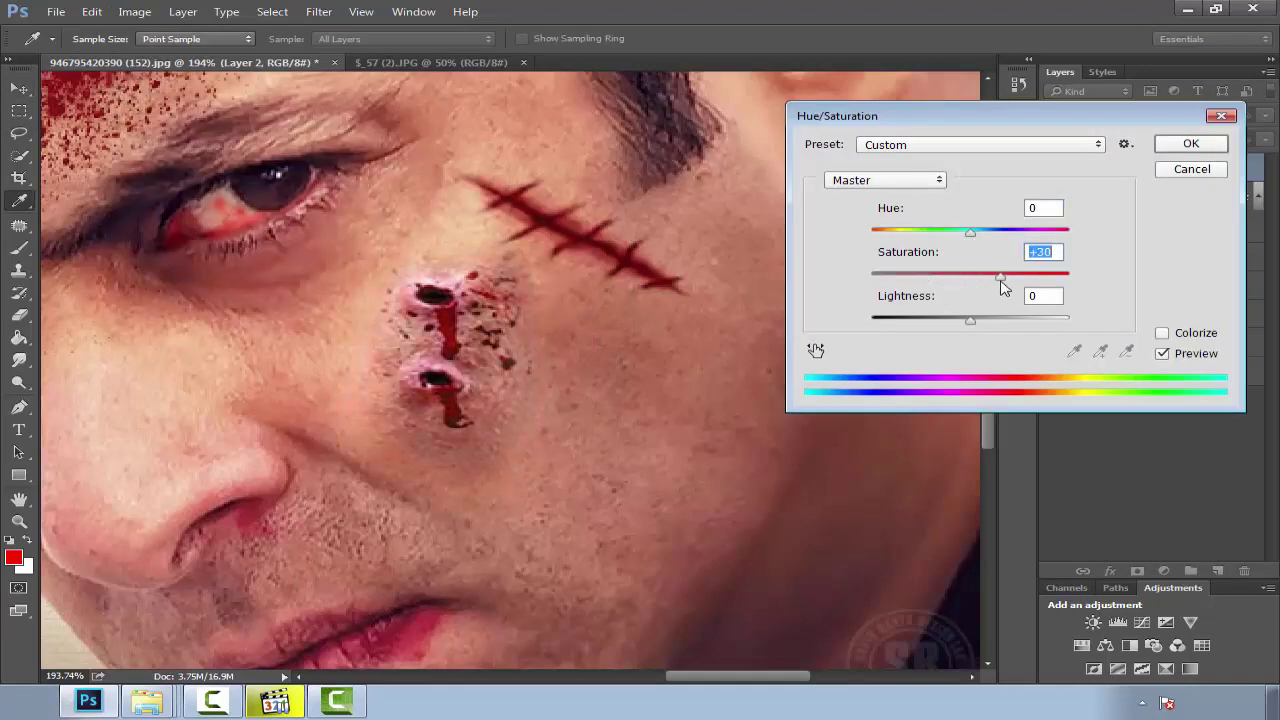
pyautogui.click(1185, 146)
pyautogui.hotkey('ctrl', '0')
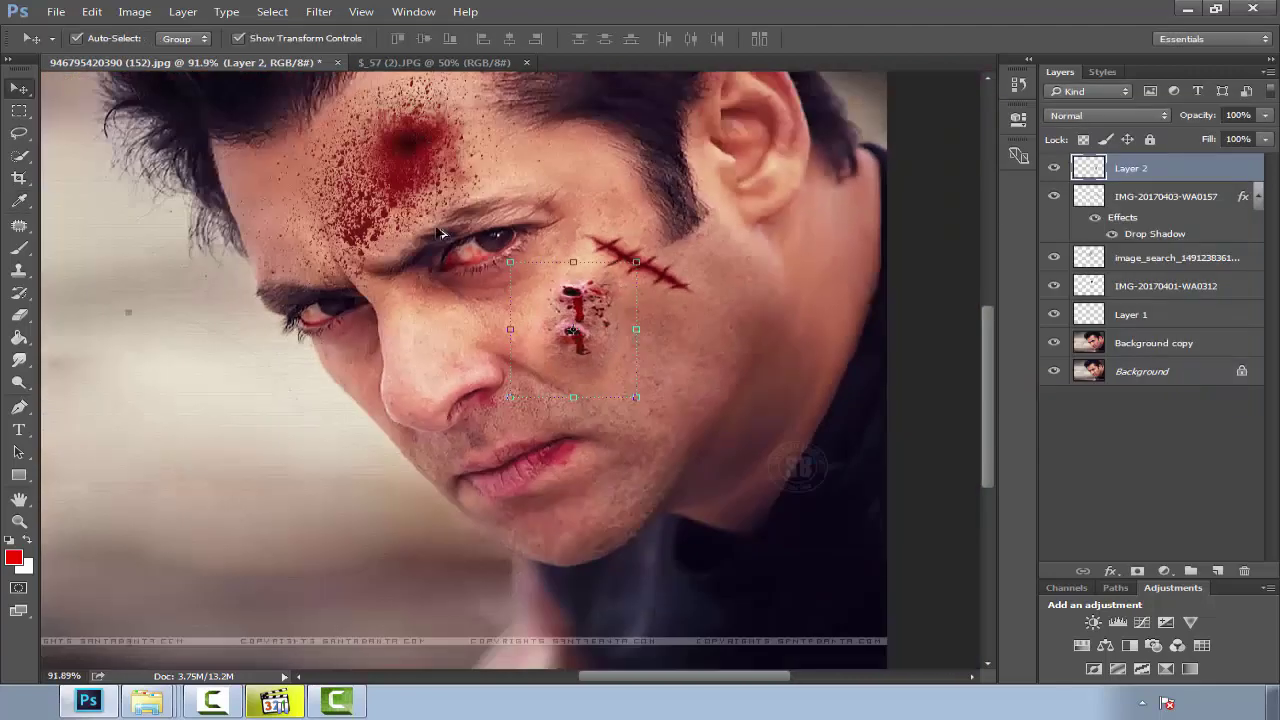
pyautogui.press('l')
pyautogui.scroll(-4, 672, 377)
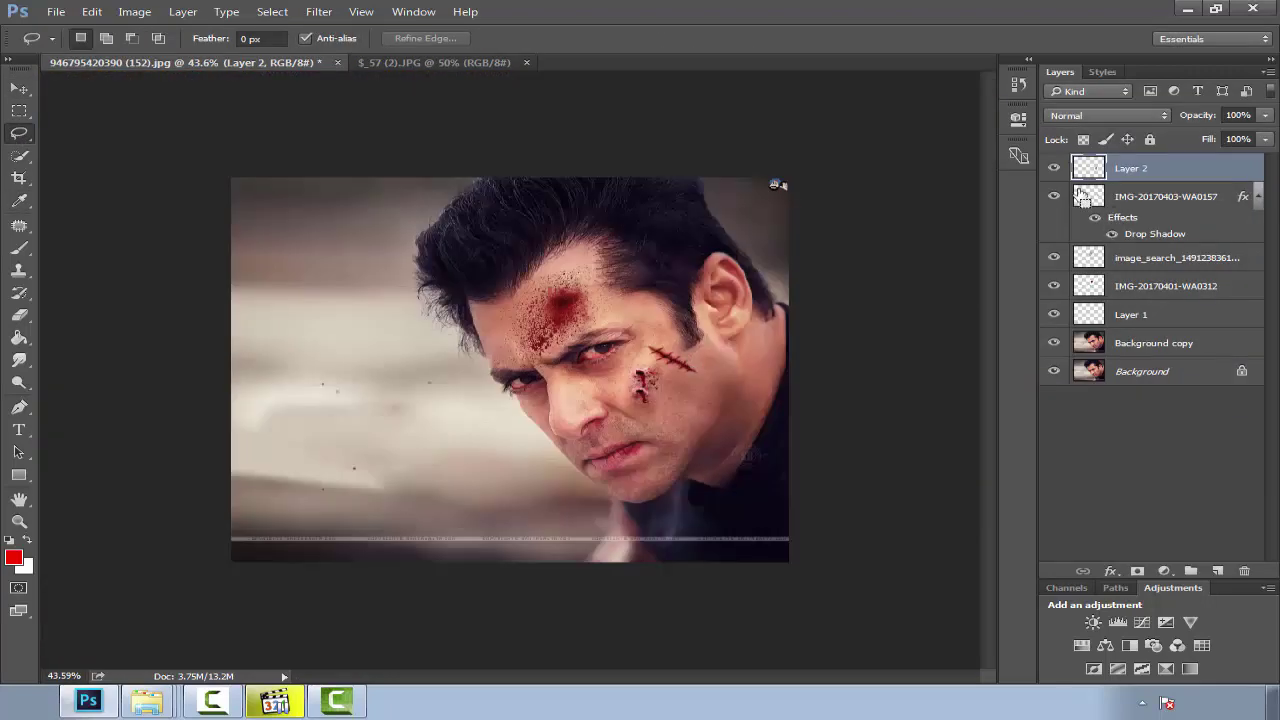
pyautogui.scroll(2, 678, 412)
pyautogui.click(1018, 84)
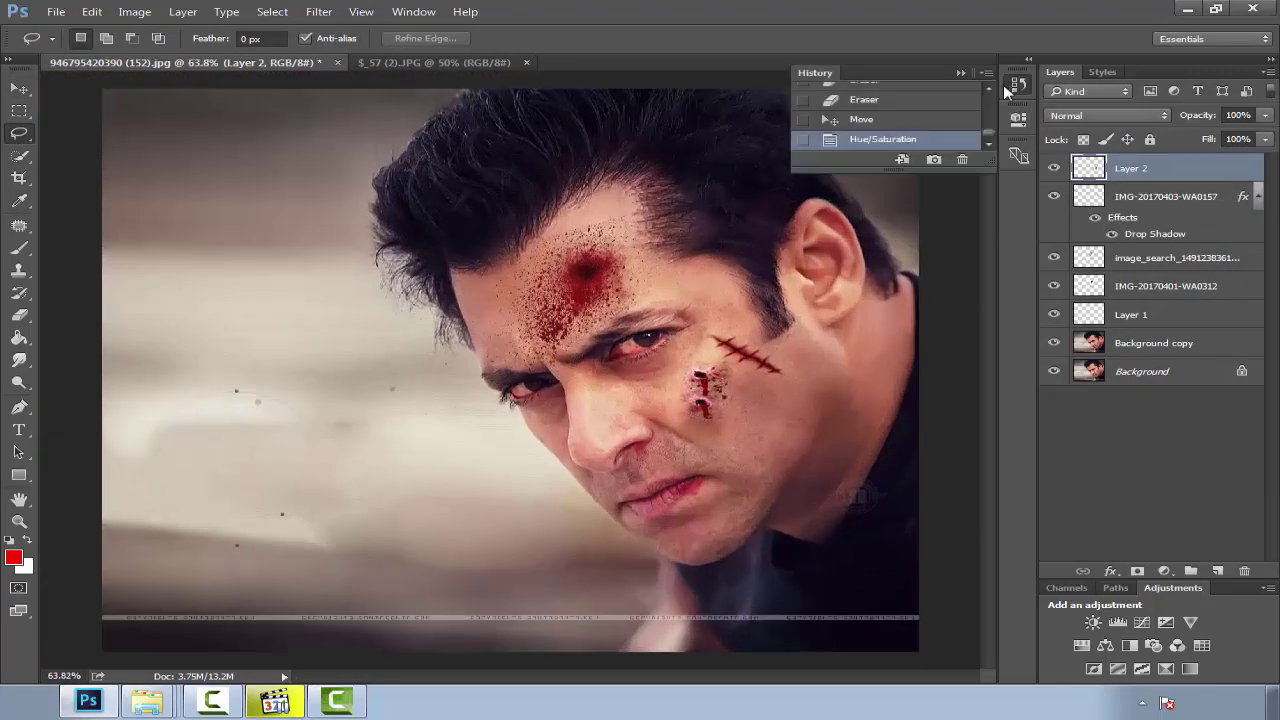
pyautogui.scroll(3, 897, 119)
pyautogui.scroll(5, 890, 110)
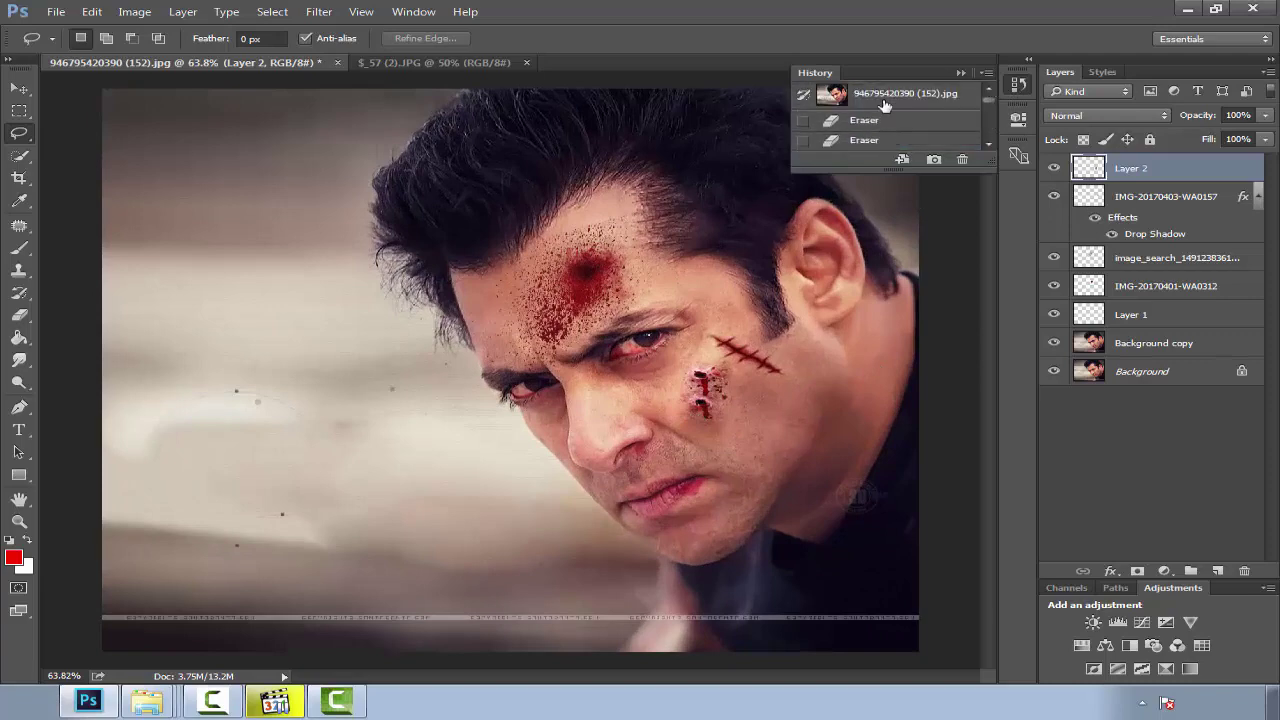
pyautogui.click(884, 94)
pyautogui.scroll(-3, 860, 150)
pyautogui.scroll(-3, 861, 151)
pyautogui.scroll(-3, 865, 151)
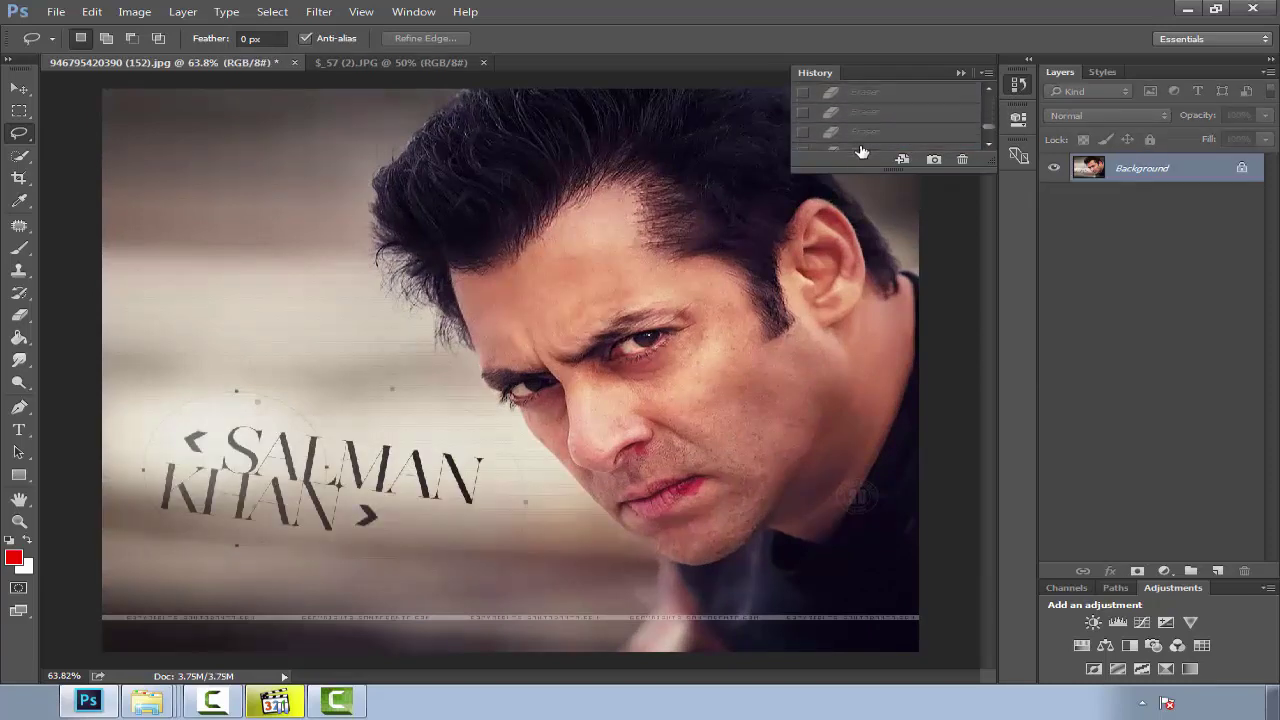
pyautogui.scroll(-2, 868, 151)
pyautogui.click(868, 142)
pyautogui.click(897, 100)
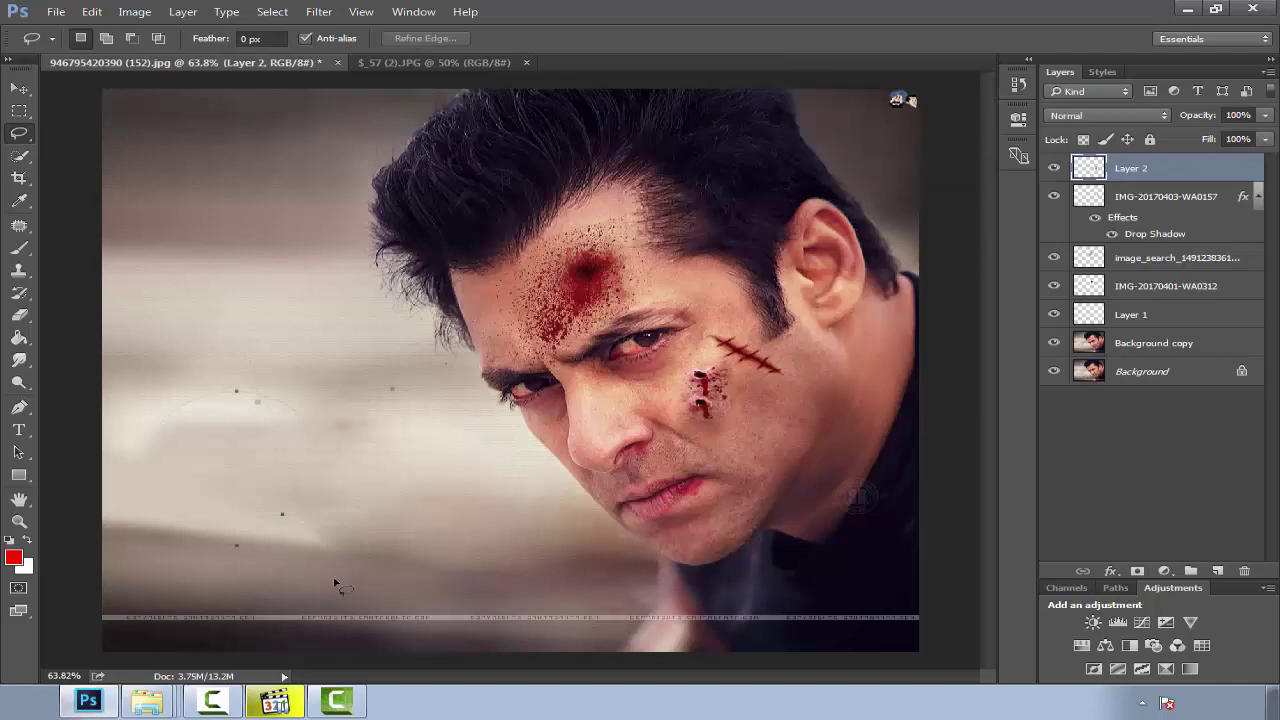
pyautogui.scroll(1, 762, 474)
pyautogui.scroll(-1, 780, 449)
pyautogui.scroll(-2, 777, 457)
pyautogui.scroll(-1, 672, 427)
pyautogui.scroll(1, 670, 425)
pyautogui.scroll(3, 670, 423)
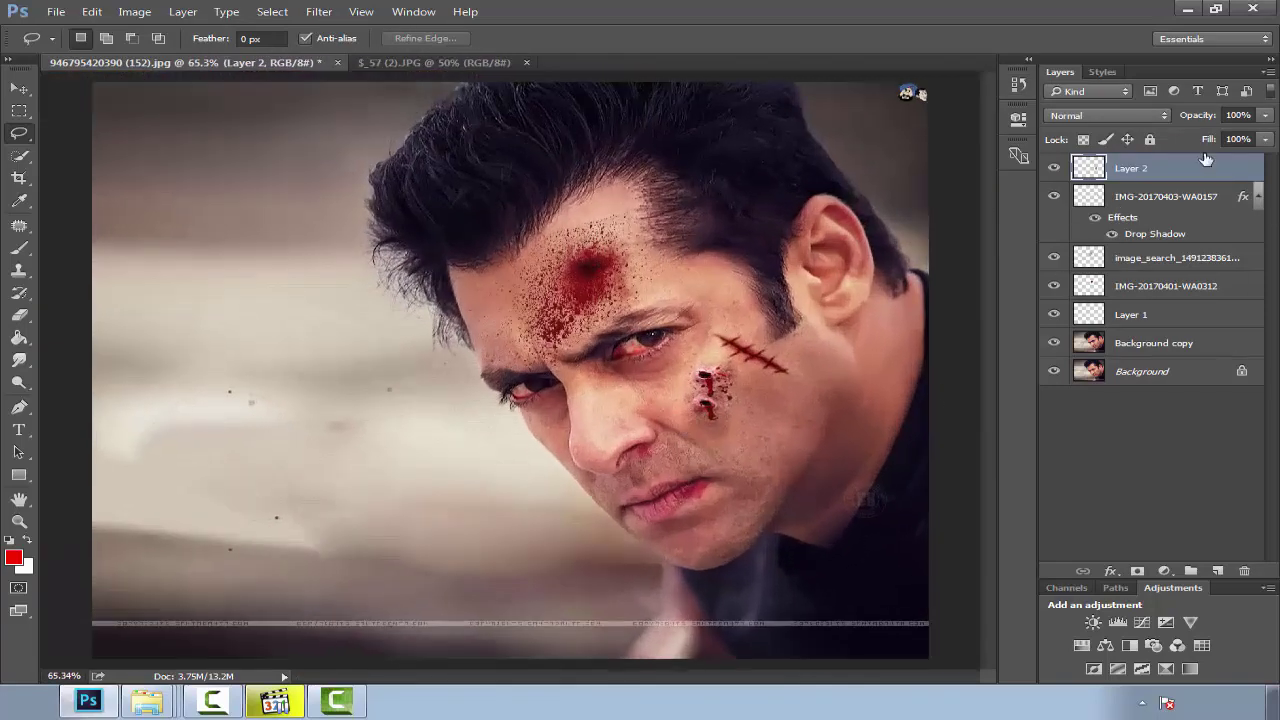
pyautogui.scroll(4, 808, 400)
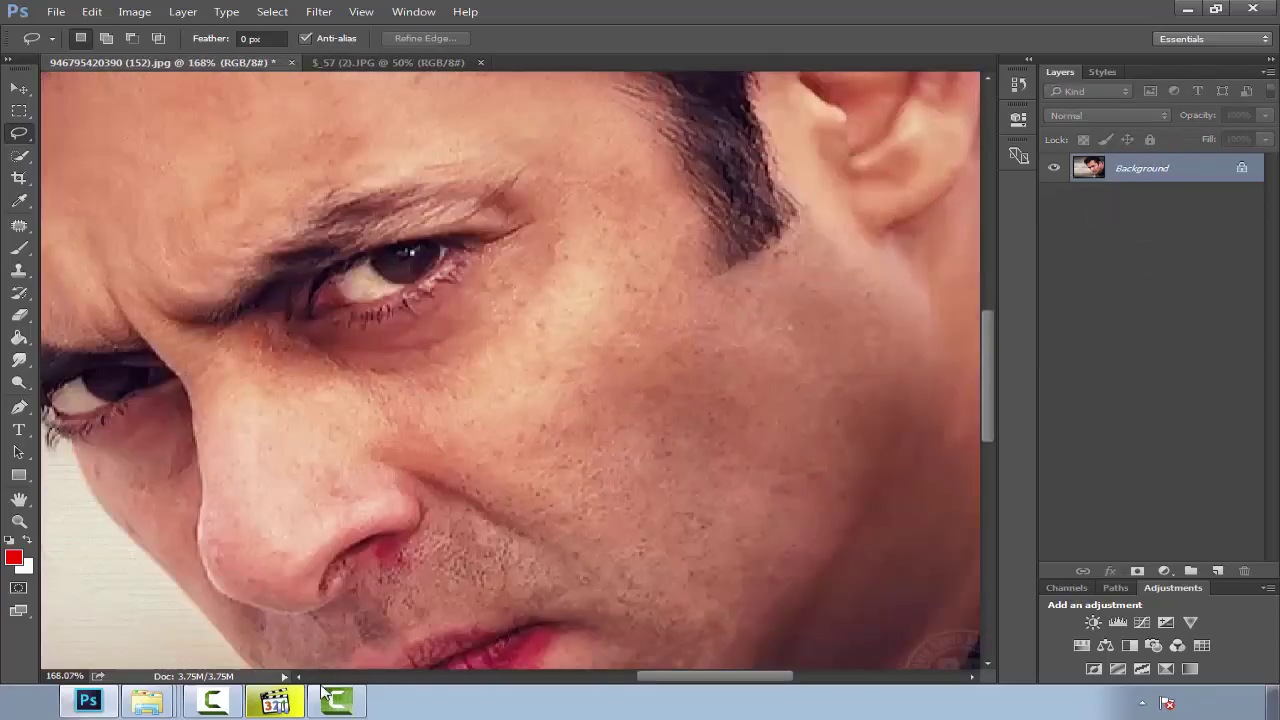
pyautogui.click(147, 700)
# Preview the s-l600 and s-l400 reference images, then close the viewer.
pyautogui.click(518, 520)
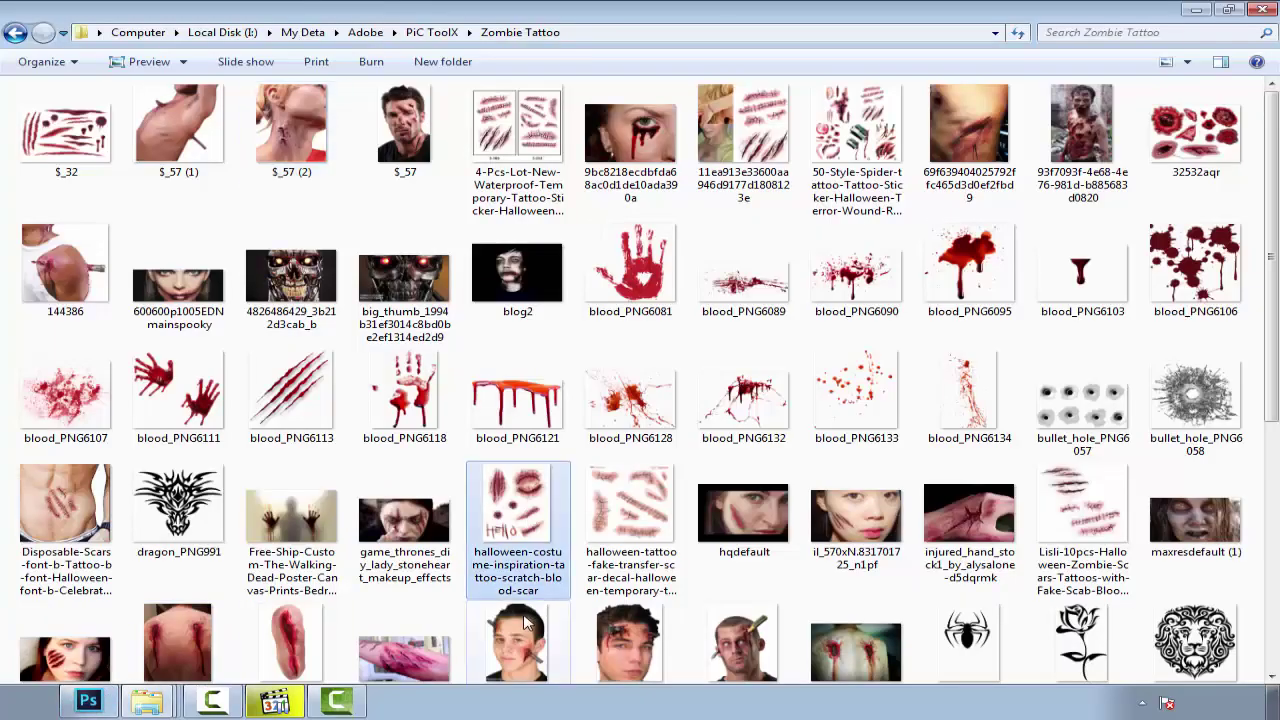
pyautogui.doubleClick(745, 638)
pyautogui.click(1088, 18)
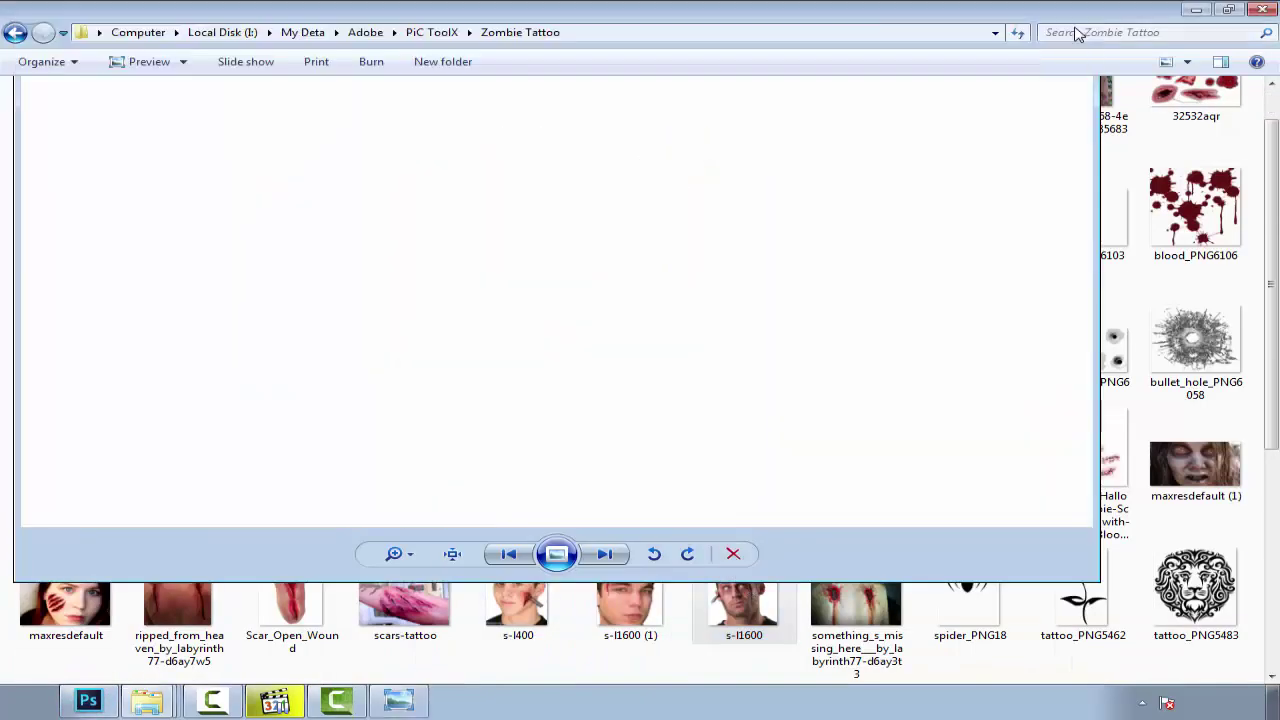
pyautogui.doubleClick(505, 610)
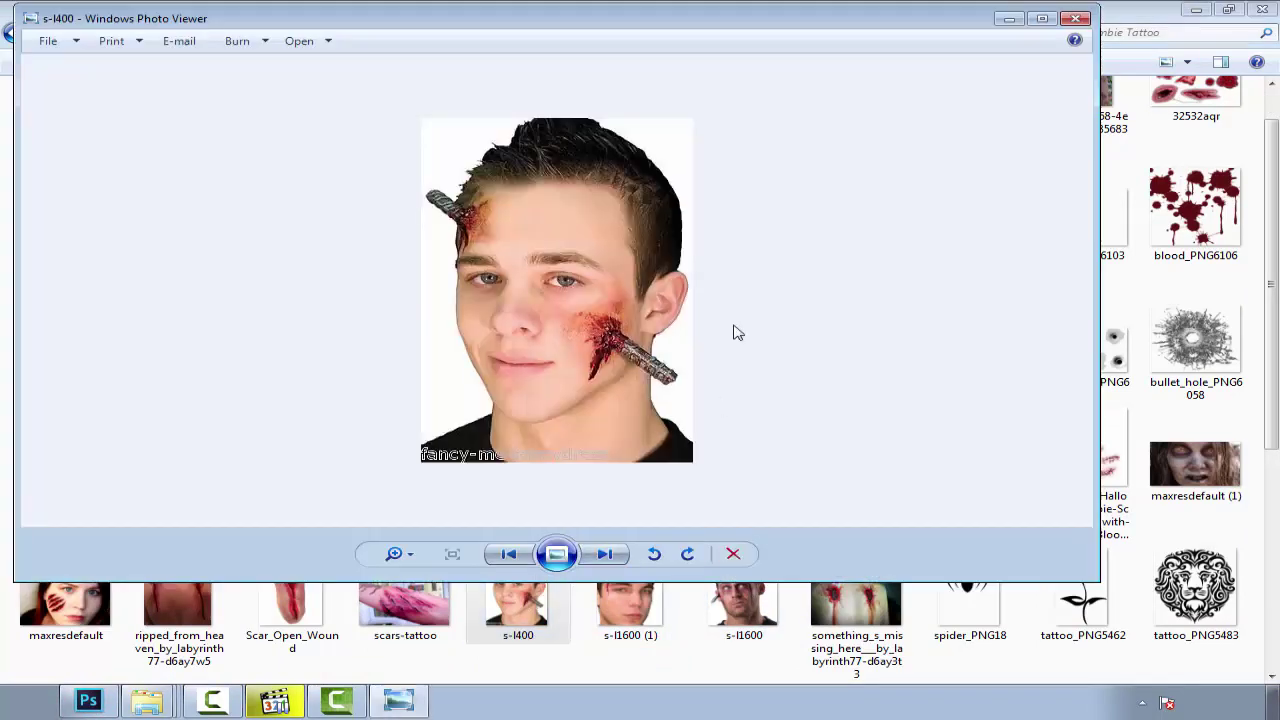
pyautogui.click(1075, 18)
# Drag the 144386 knife-wound image into Photoshop as a third document.
pyautogui.click(228, 102)
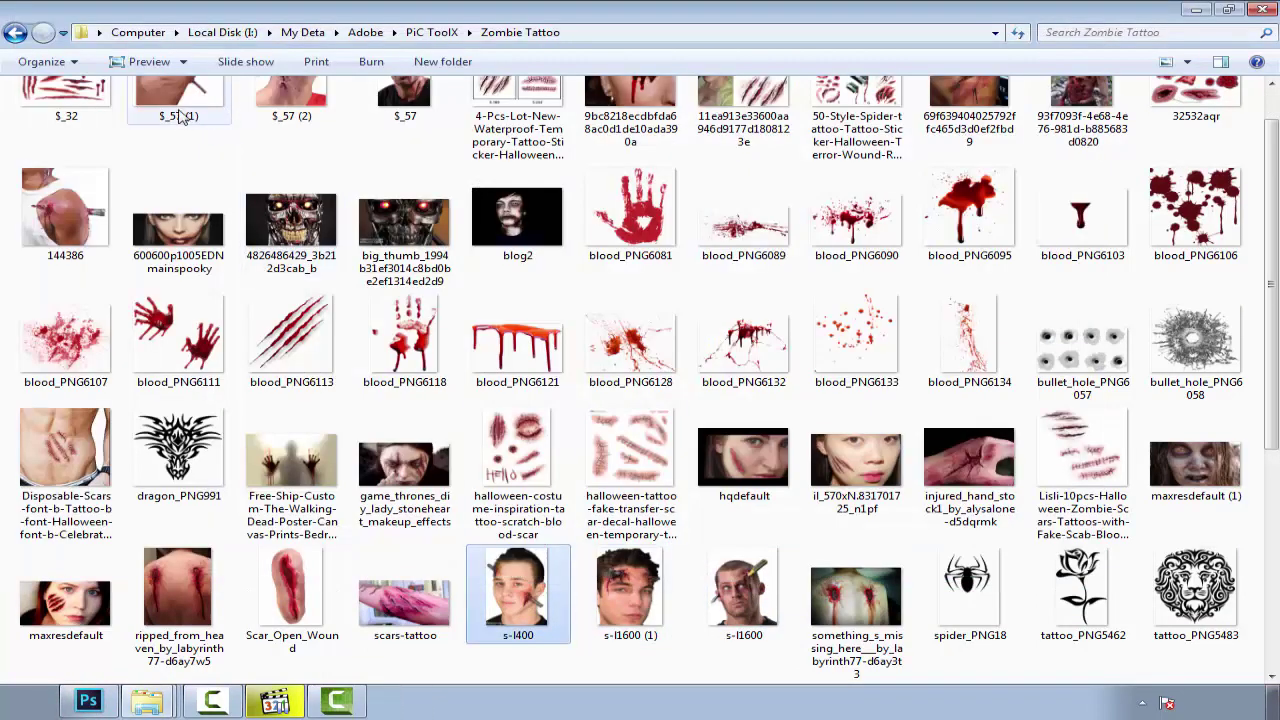
pyautogui.scroll(1, 93, 265)
pyautogui.moveTo(65, 258)
pyautogui.mouseDown()
pyautogui.moveTo(965, 437)
pyautogui.moveTo(343, 237)
pyautogui.mouseUp()
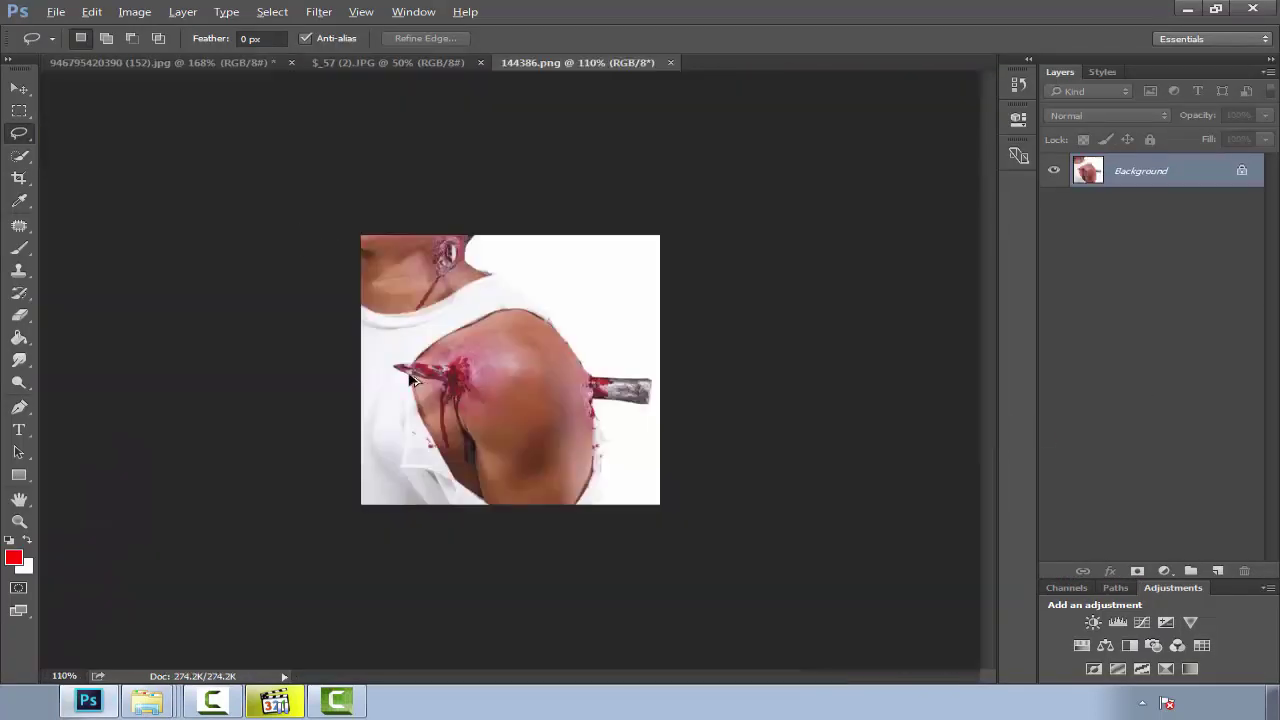
# Lasso the knife wound in 144386.png and drag it into the portrait as Layer 1.
pyautogui.scroll(5, 410, 378)
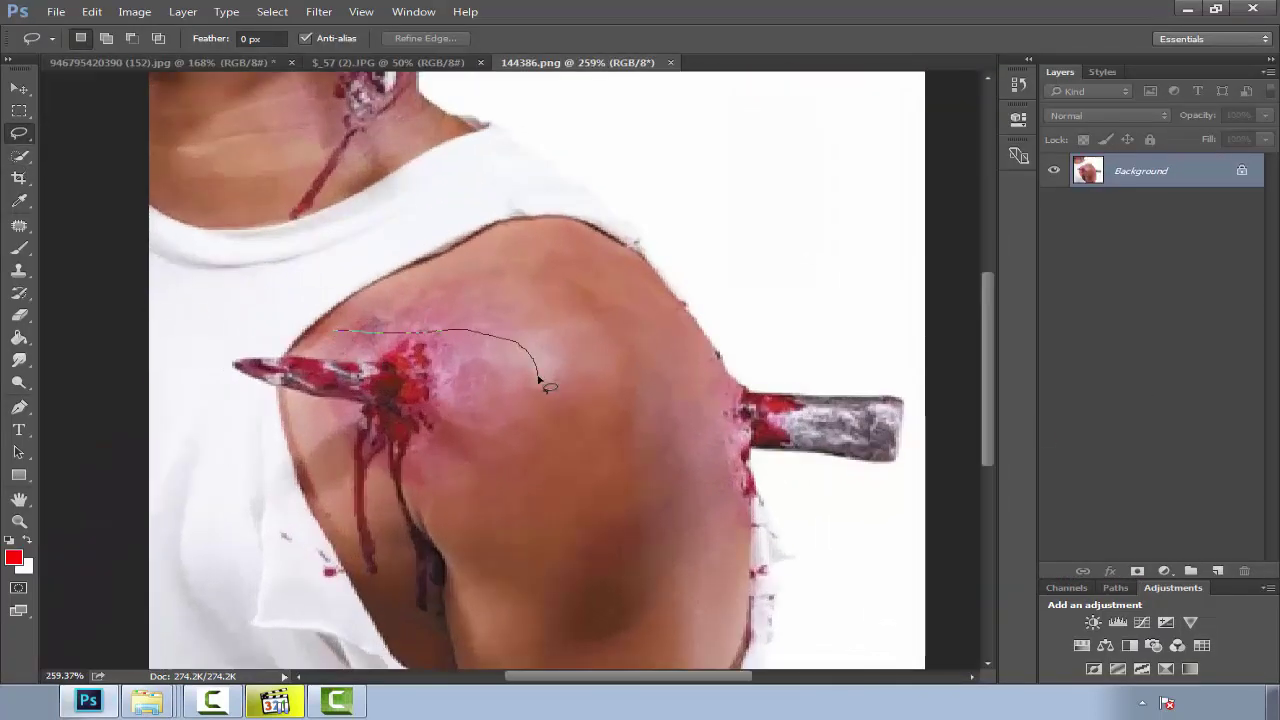
pyautogui.moveTo(540, 381); pyautogui.dragTo(535, 437)
pyautogui.moveTo(208, 414); pyautogui.dragTo(190, 380)
pyautogui.press('v')
pyautogui.moveTo(290, 395)
pyautogui.mouseDown()
pyautogui.moveTo(603, 383)
pyautogui.moveTo(849, 429)
pyautogui.moveTo(343, 263)
pyautogui.mouseUp()
# Place the wound on the forehead, rotated about −18.74° and stretched to 125.58% height.
pyautogui.hotkey('ctrl', 't')
pyautogui.moveTo(420, 200); pyautogui.dragTo(336, 156)
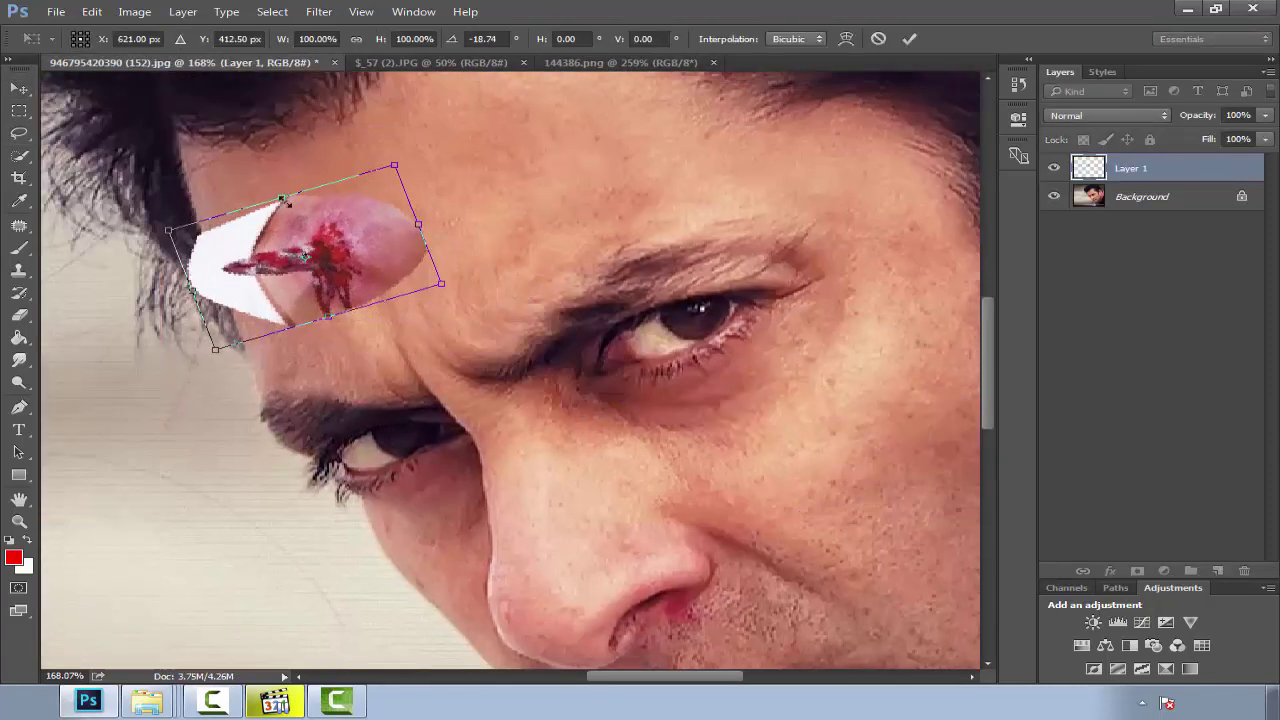
pyautogui.moveTo(284, 196); pyautogui.dragTo(270, 166)
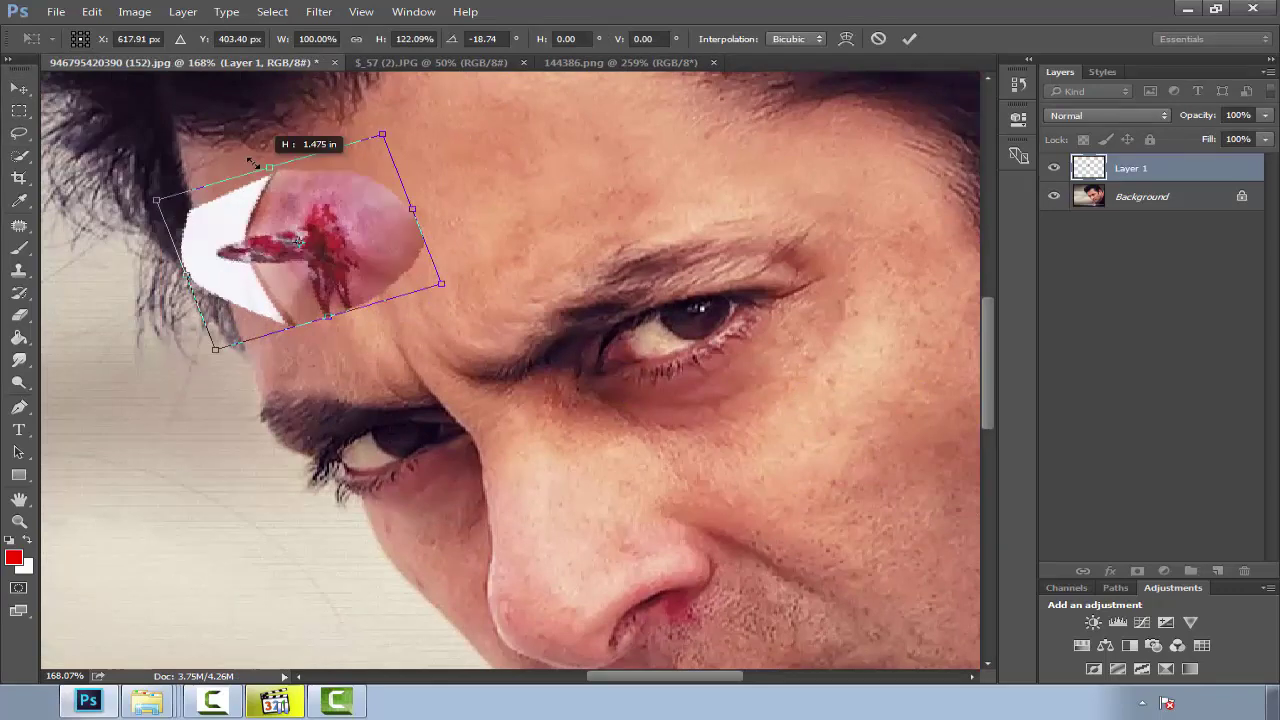
pyautogui.click(908, 42)
pyautogui.scroll(2, 270, 215)
pyautogui.click(272, 11)
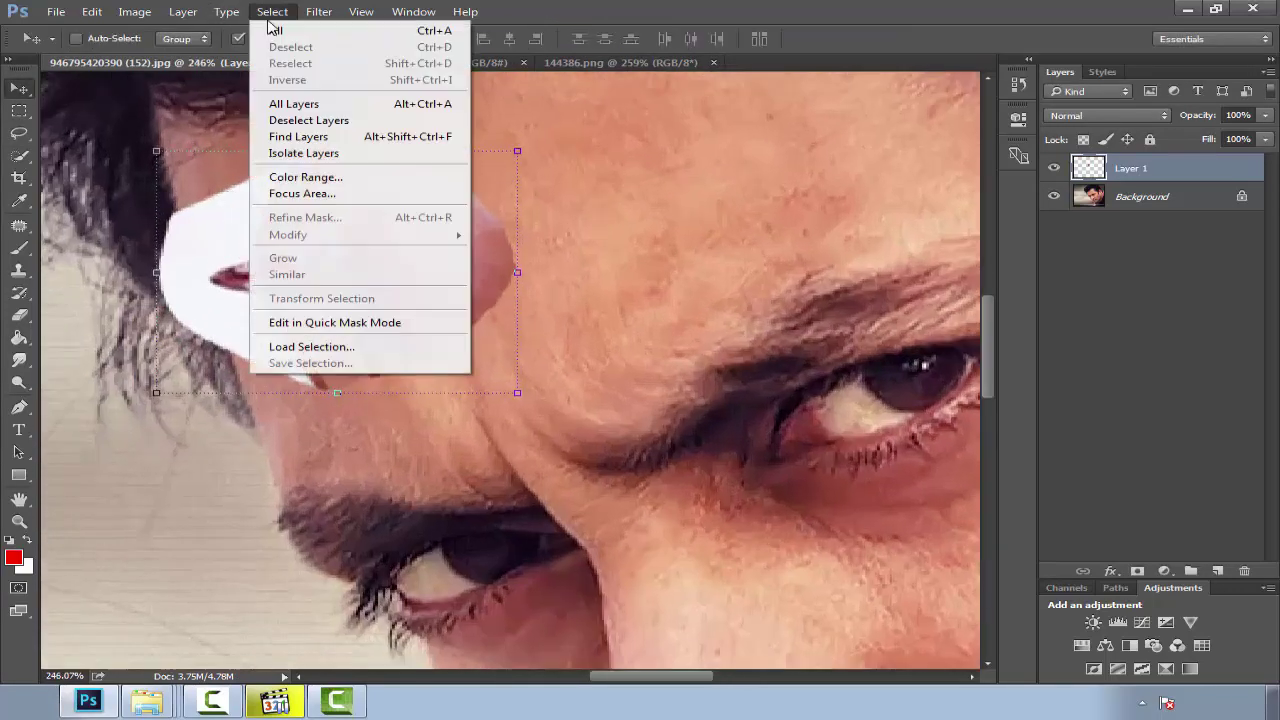
# Select the patch's white backing with Color Range, erase it, and trim the knife's left tip.
pyautogui.click(318, 178)
pyautogui.click(192, 240)
pyautogui.click(790, 158)
pyautogui.click(18, 314)
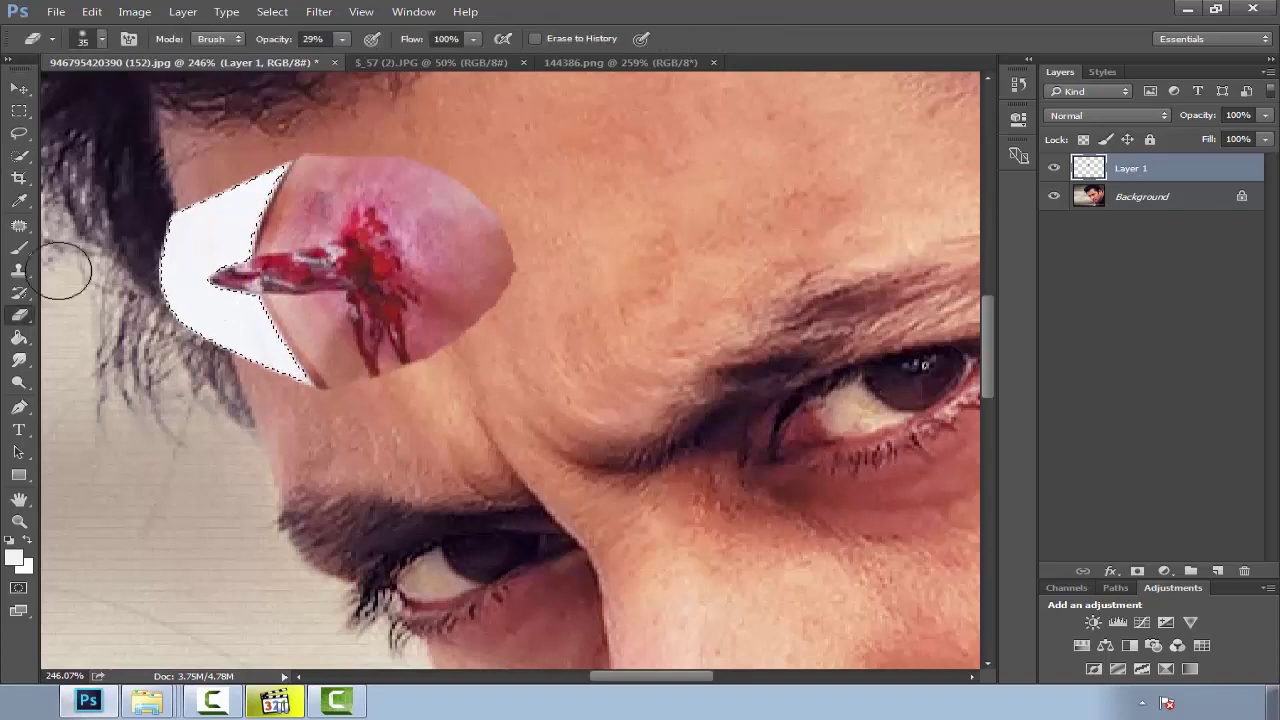
pyautogui.moveTo(214, 280)
pyautogui.mouseDown()
pyautogui.moveTo(223, 200)
pyautogui.moveTo(251, 183)
pyautogui.moveTo(189, 286)
pyautogui.moveTo(320, 357)
pyautogui.moveTo(230, 280)
pyautogui.mouseUp()
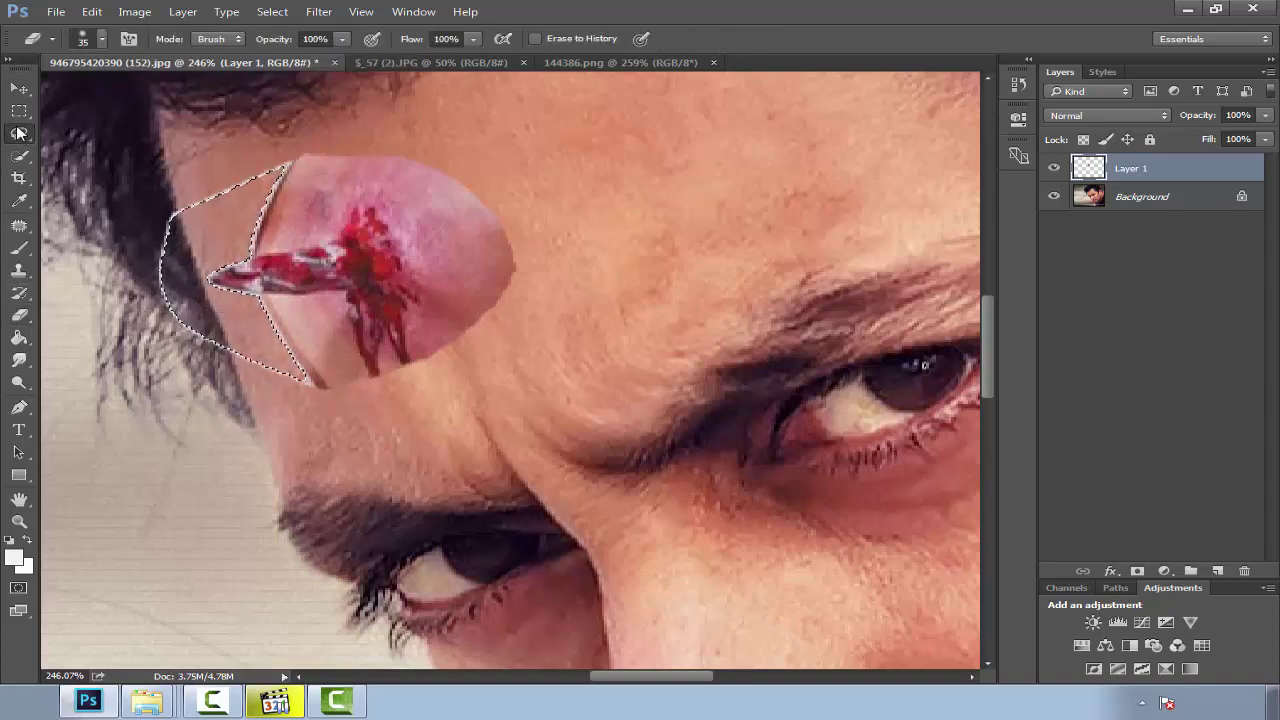
pyautogui.scroll(1, 251, 176)
pyautogui.scroll(2, 248, 174)
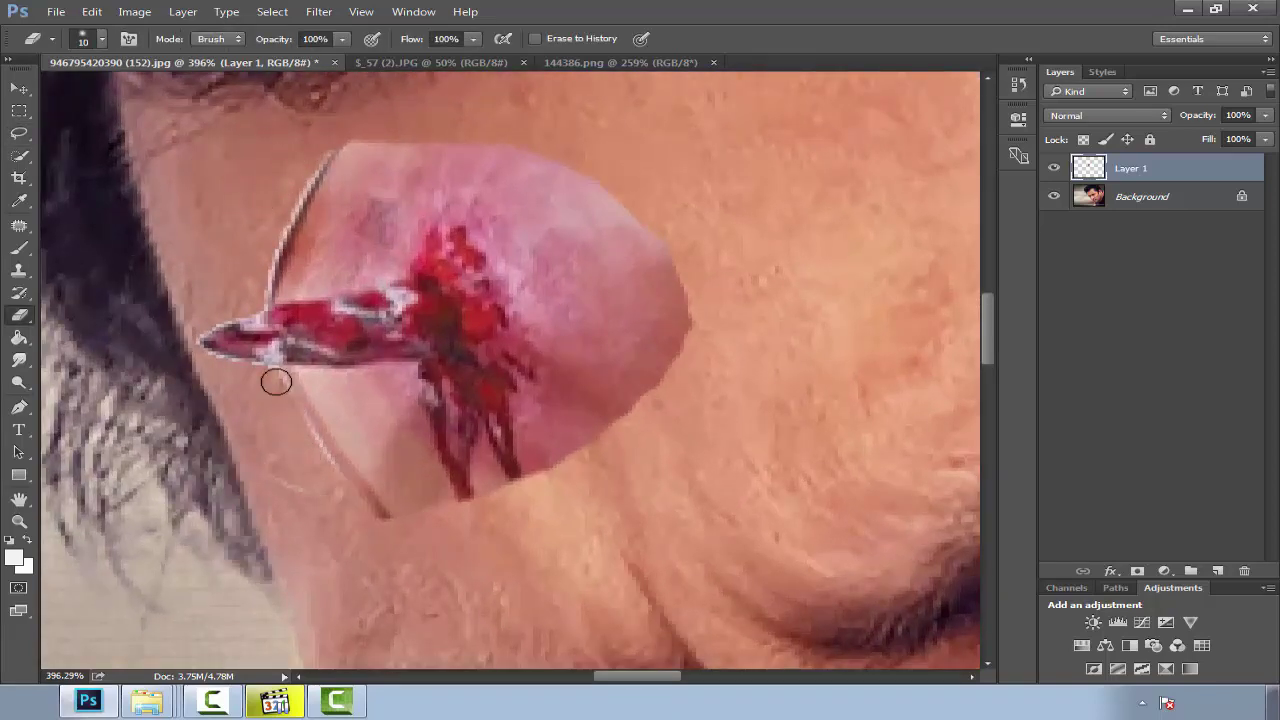
pyautogui.moveTo(266, 368); pyautogui.dragTo(200, 336)
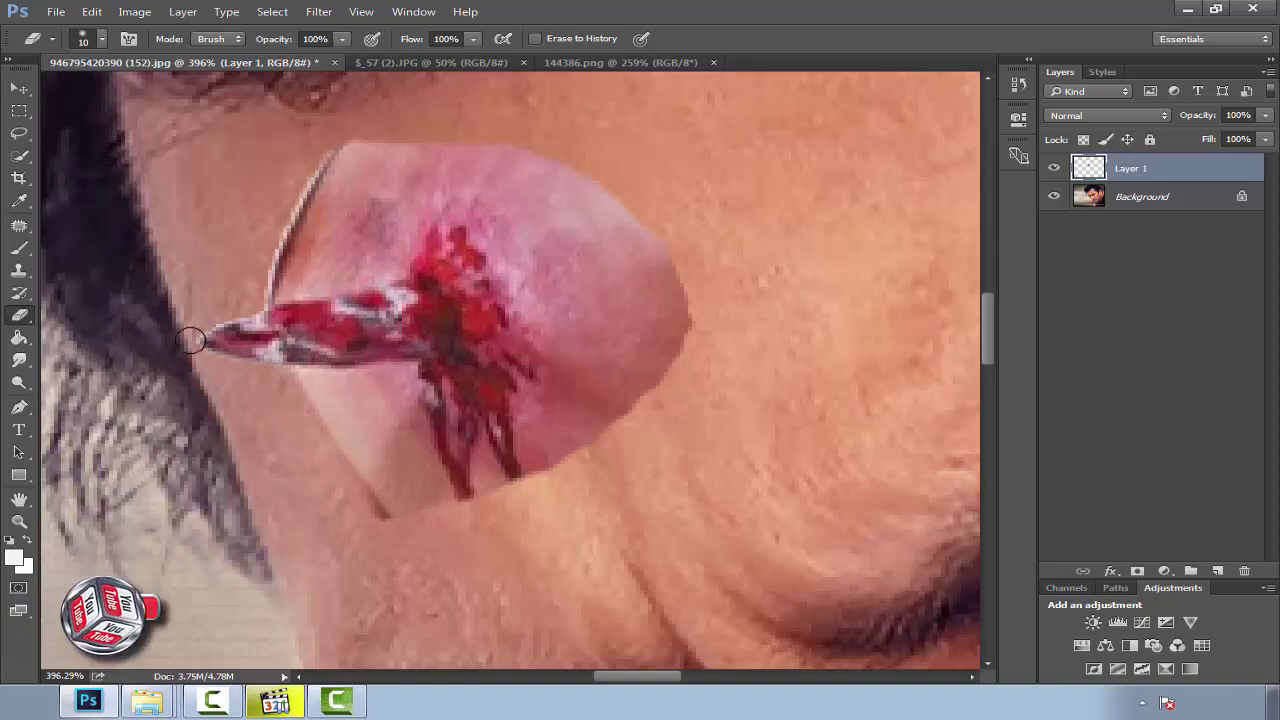
pyautogui.moveTo(320, 149); pyautogui.dragTo(257, 289)
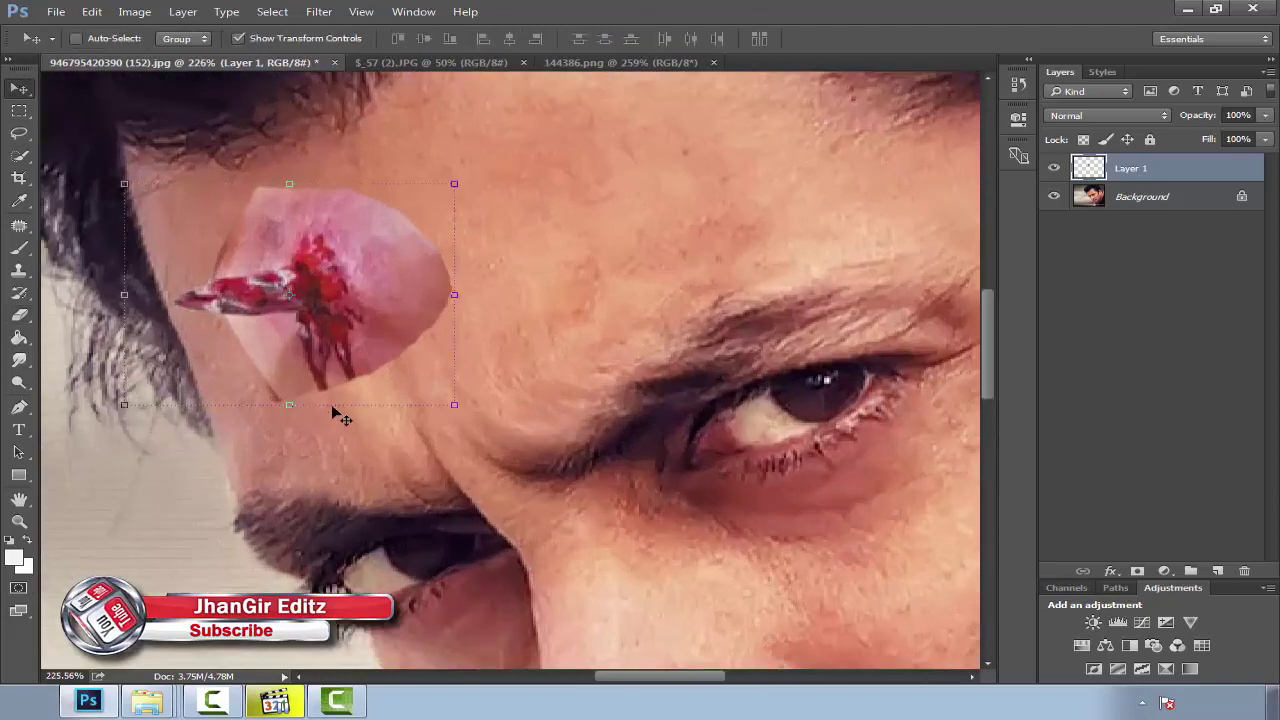
# Stretch the wound patch slightly taller and rotate it a little.
pyautogui.moveTo(289, 404); pyautogui.dragTo(289, 421)
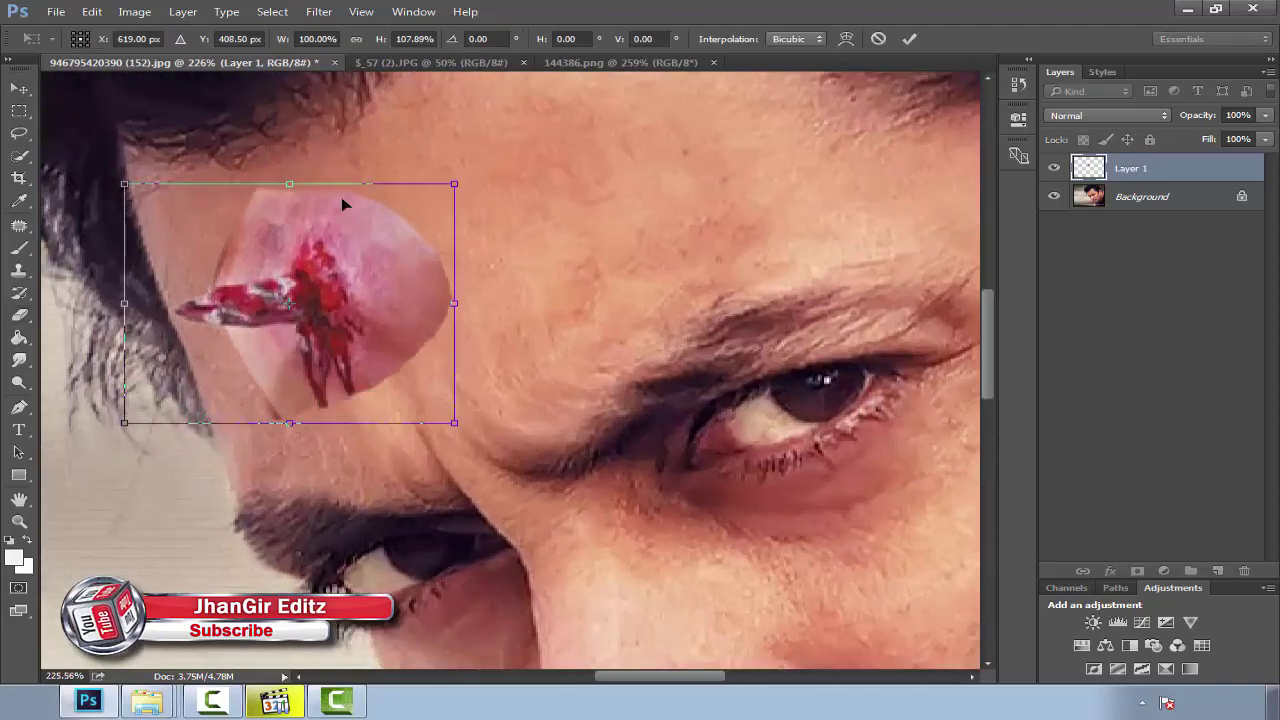
pyautogui.moveTo(345, 165); pyautogui.dragTo(362, 130)
pyautogui.press('Return')
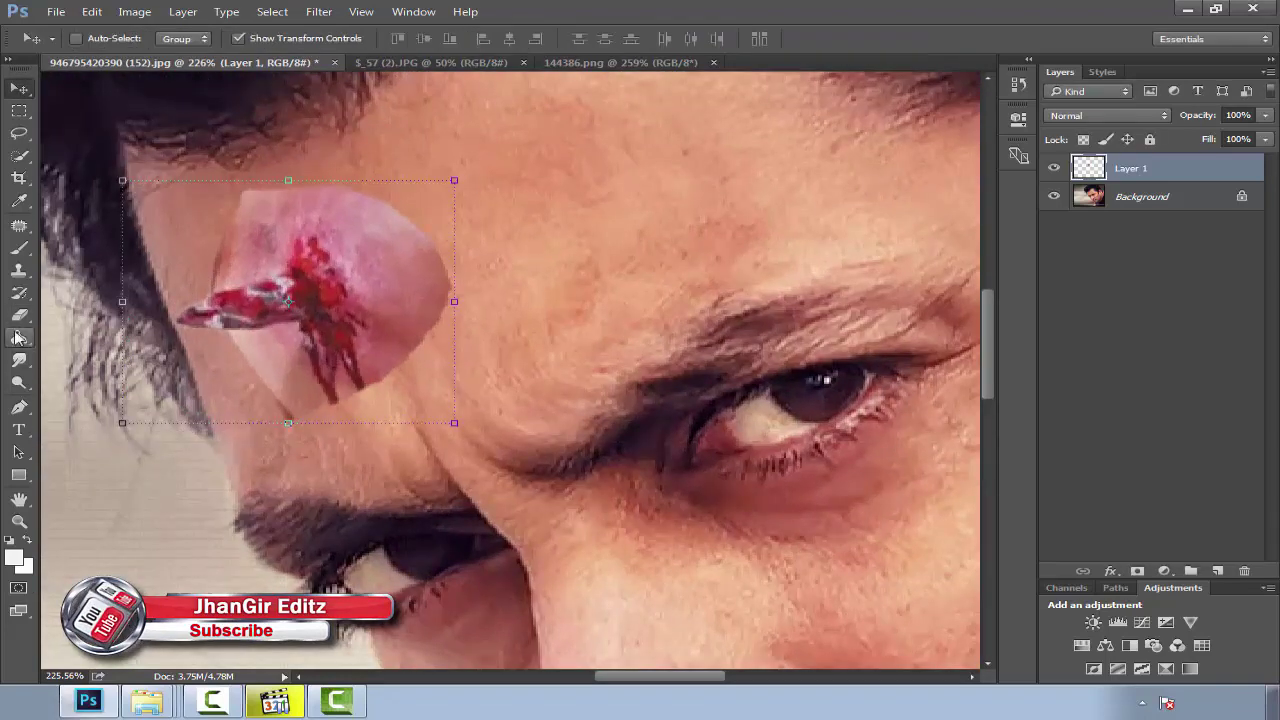
# Smudge the blood drips further down the forehead.
pyautogui.click(18, 360)
pyautogui.moveTo(355, 362); pyautogui.dragTo(370, 422)
pyautogui.moveTo(320, 380)
pyautogui.mouseDown()
pyautogui.moveTo(330, 410)
pyautogui.moveTo(266, 403)
pyautogui.moveTo(234, 354)
pyautogui.moveTo(240, 369)
pyautogui.mouseUp()
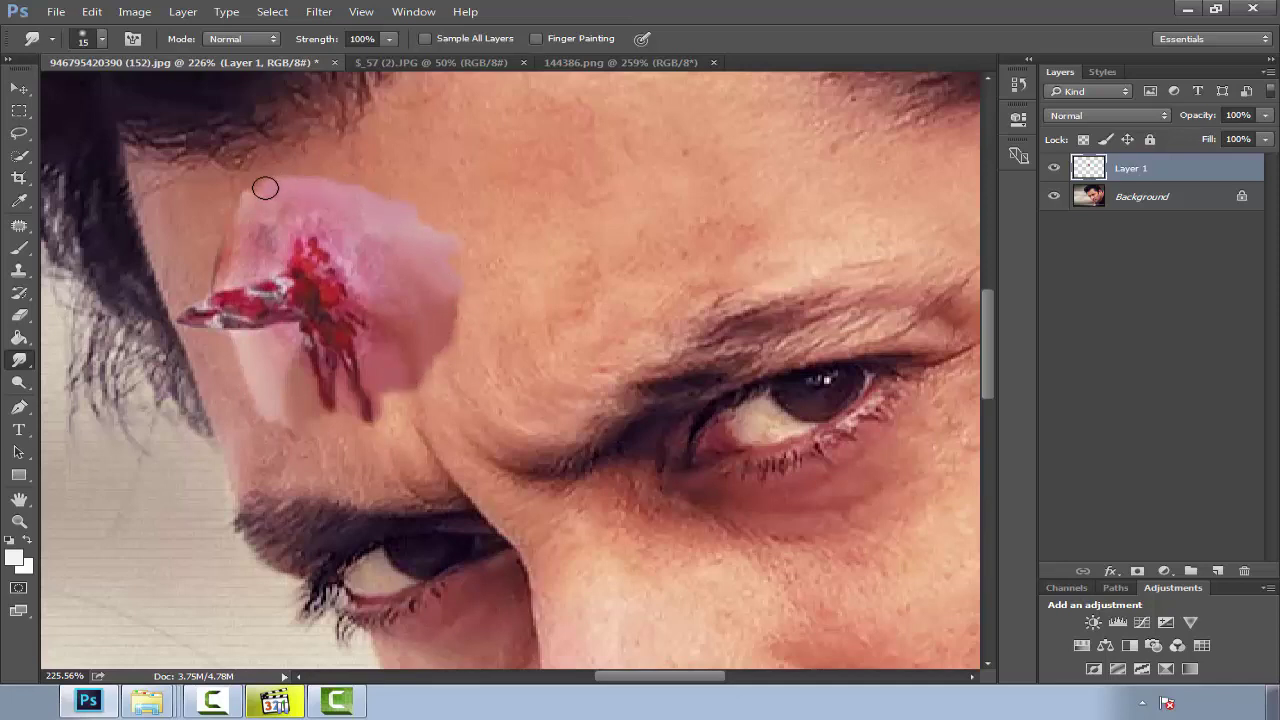
# Cycle Layer 1's blend mode through Color Dodge to Darker Color.
pyautogui.click(1060, 114)
pyautogui.press('Down')
pyautogui.press('Down')
pyautogui.press('Down')
pyautogui.press('Down')
pyautogui.press('Down')
pyautogui.press('Down')
pyautogui.press('Down')
pyautogui.press('Down')
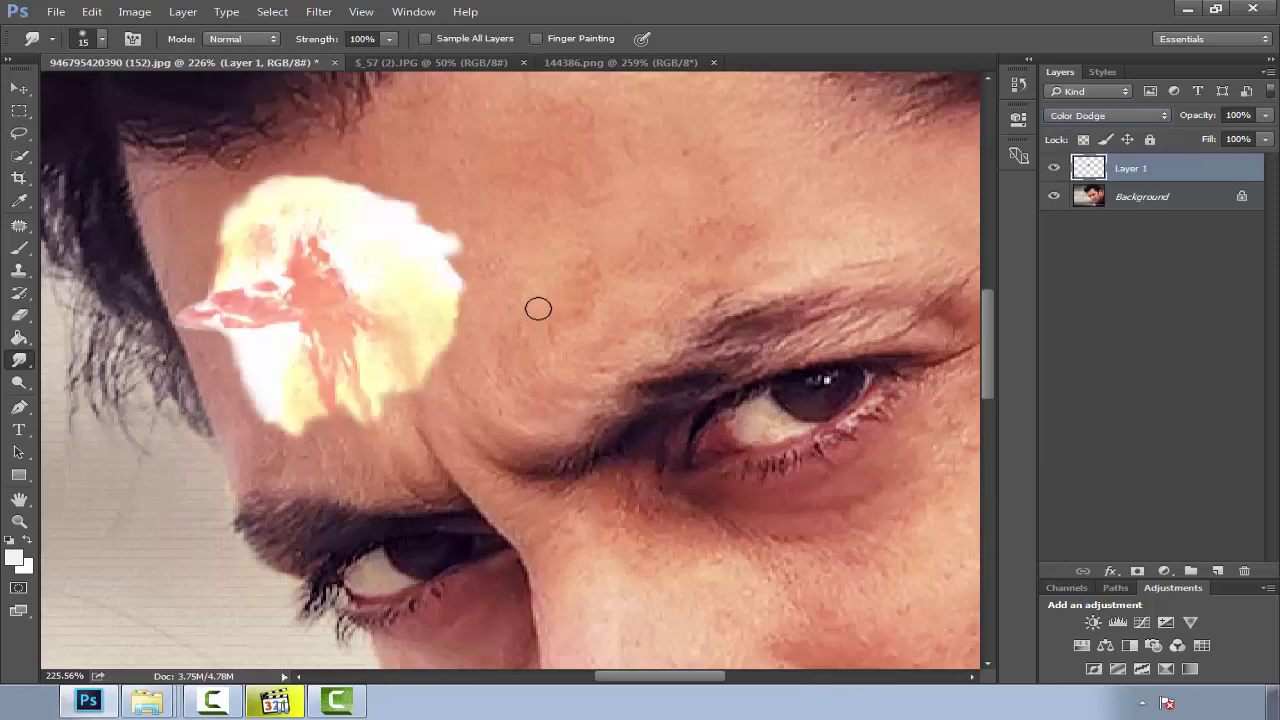
pyautogui.press('Up')
pyautogui.press('Up')
pyautogui.press('Up')
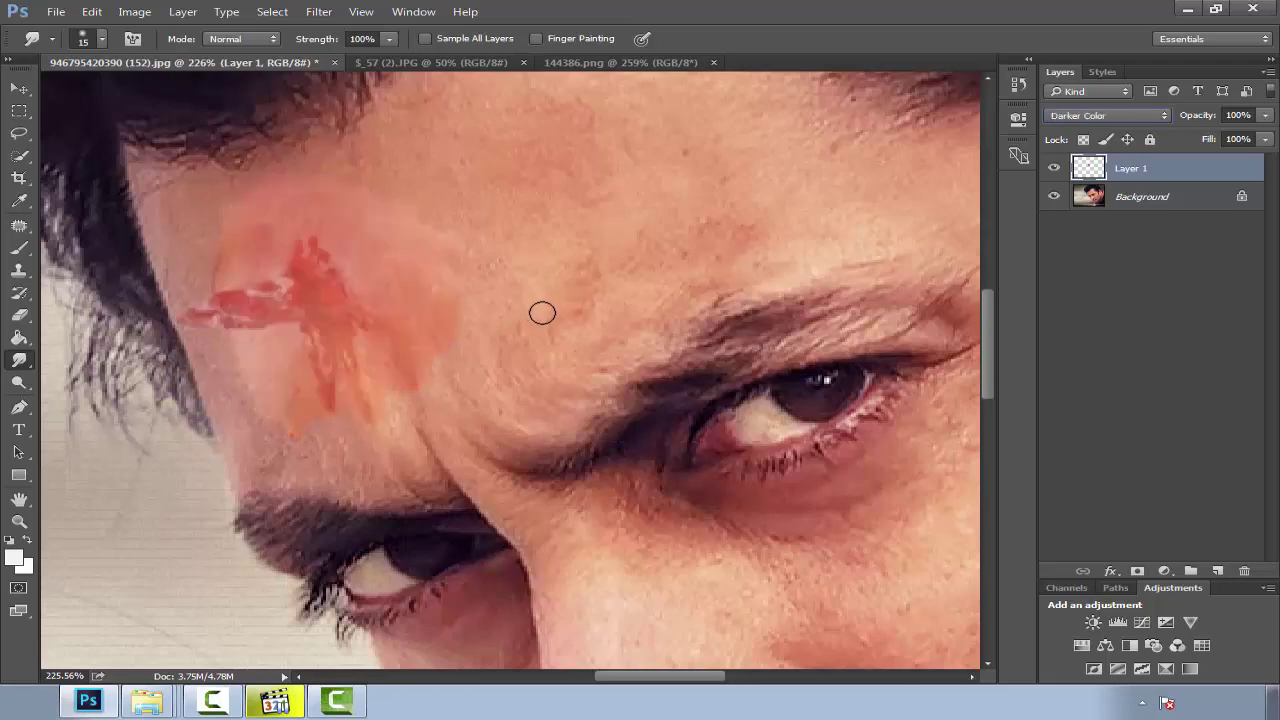
pyautogui.press('Up')
pyautogui.press('Up')
pyautogui.press('Up')
# Apply Hue/Saturation with Hue +7 and Saturation +9 to the forehead wound layer.
pyautogui.click(113, 12)
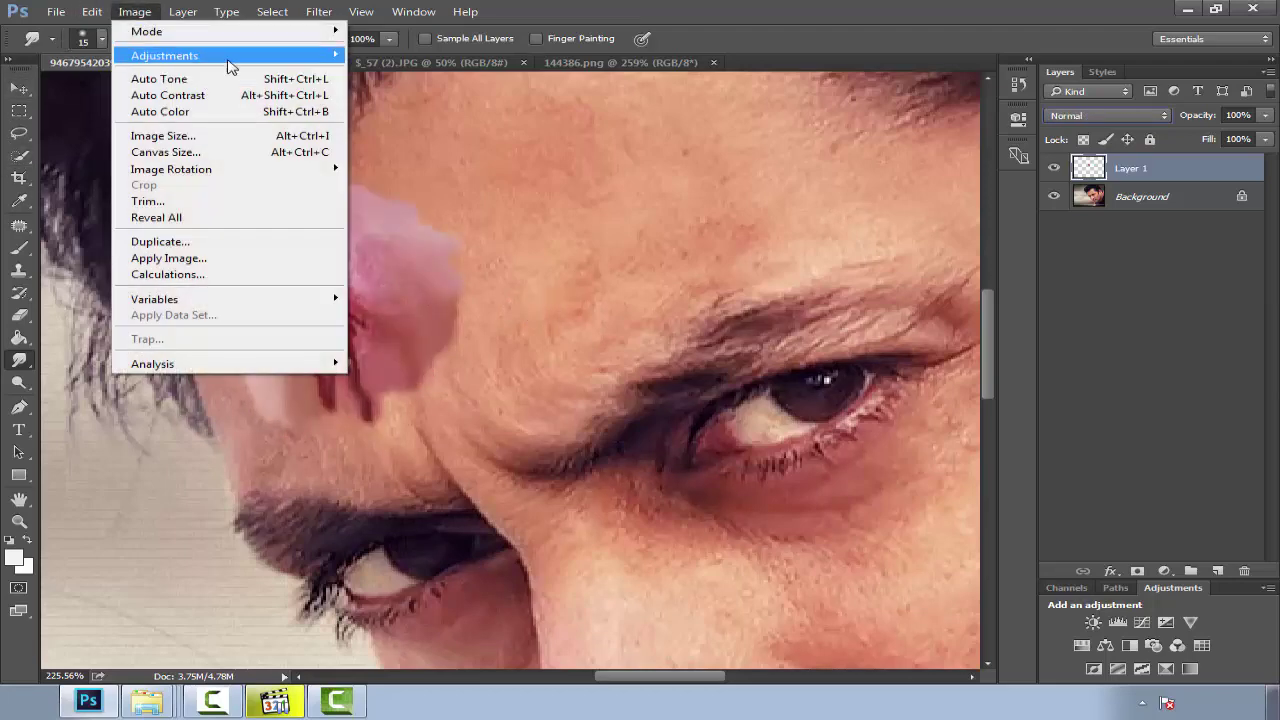
pyautogui.click(430, 138)
pyautogui.moveTo(970, 231)
pyautogui.mouseDown()
pyautogui.moveTo(957, 243)
pyautogui.moveTo(980, 240)
pyautogui.moveTo(975, 282)
pyautogui.moveTo(957, 323)
pyautogui.moveTo(976, 326)
pyautogui.mouseUp()
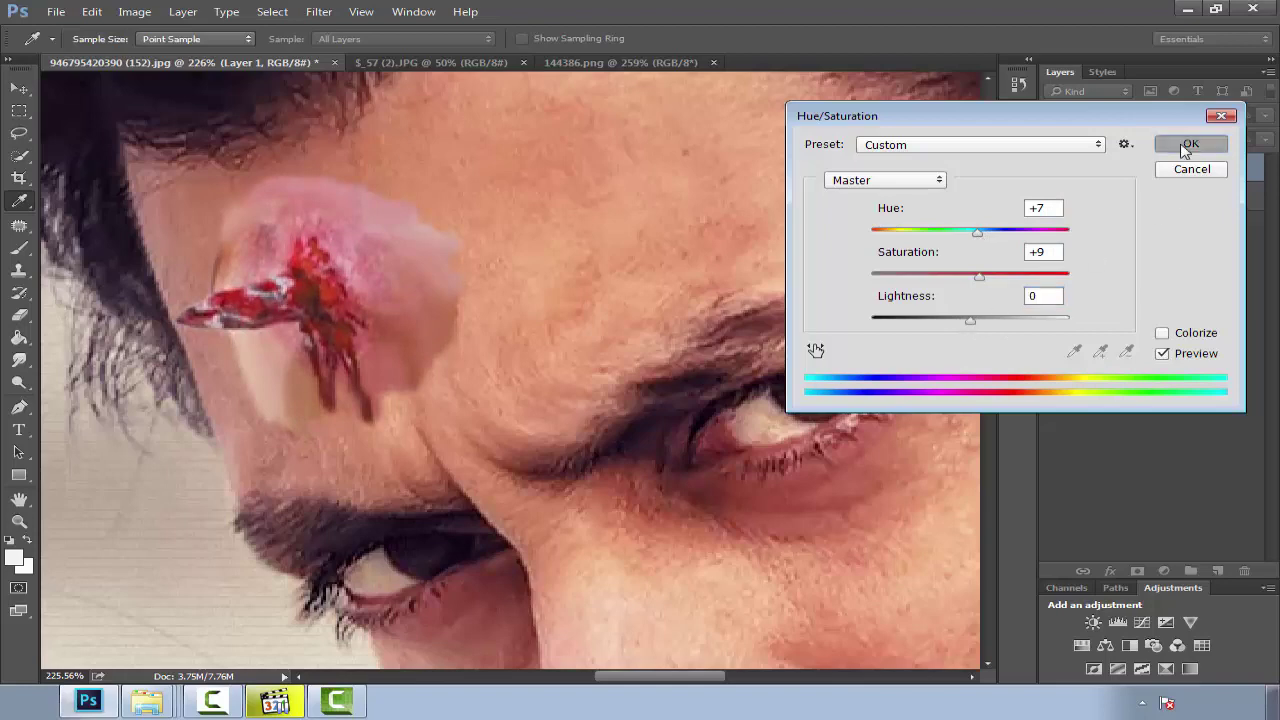
pyautogui.click(1185, 146)
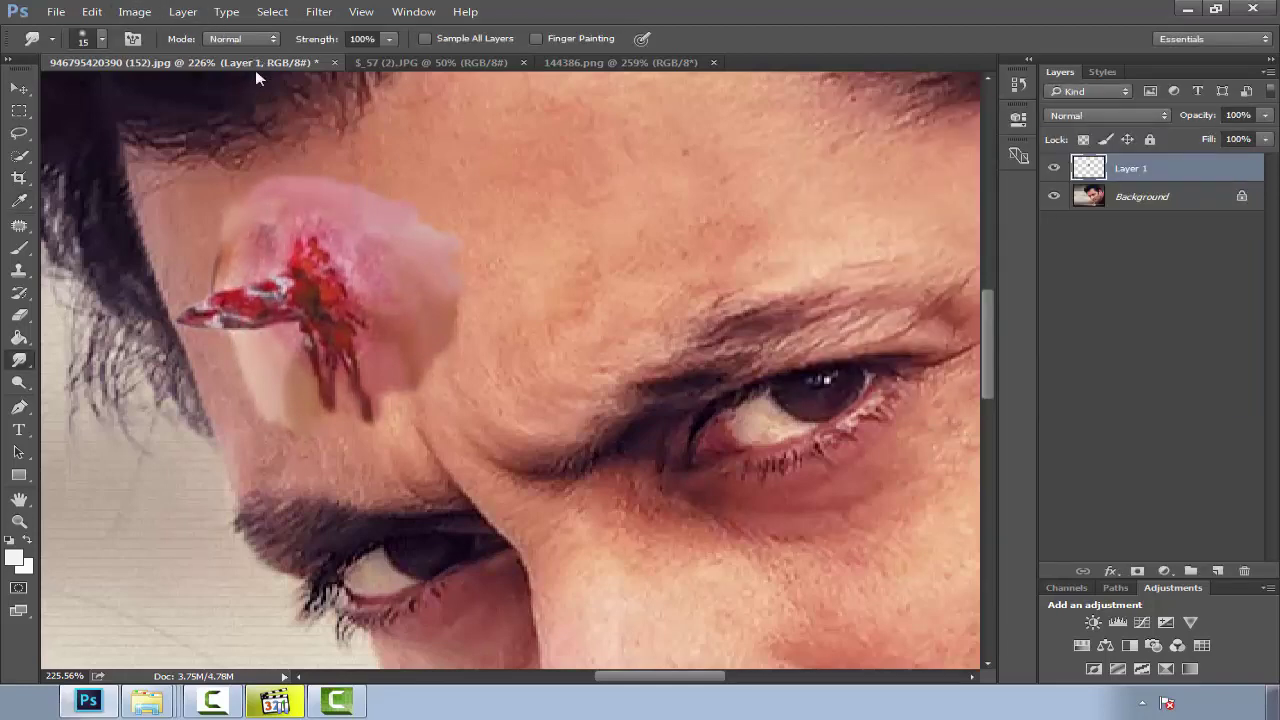
pyautogui.click(19, 313)
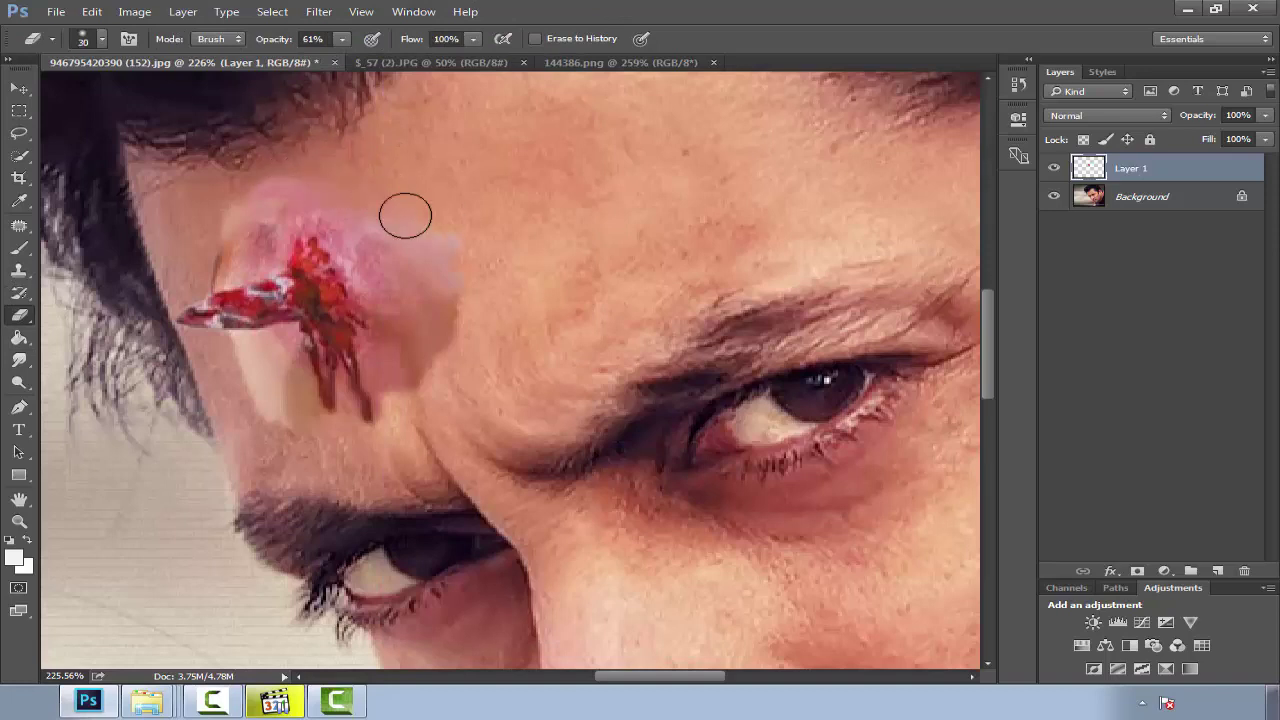
# Erase the lower ends of the blood drips on the forehead wound.
pyautogui.moveTo(443, 437); pyautogui.dragTo(341, 434)
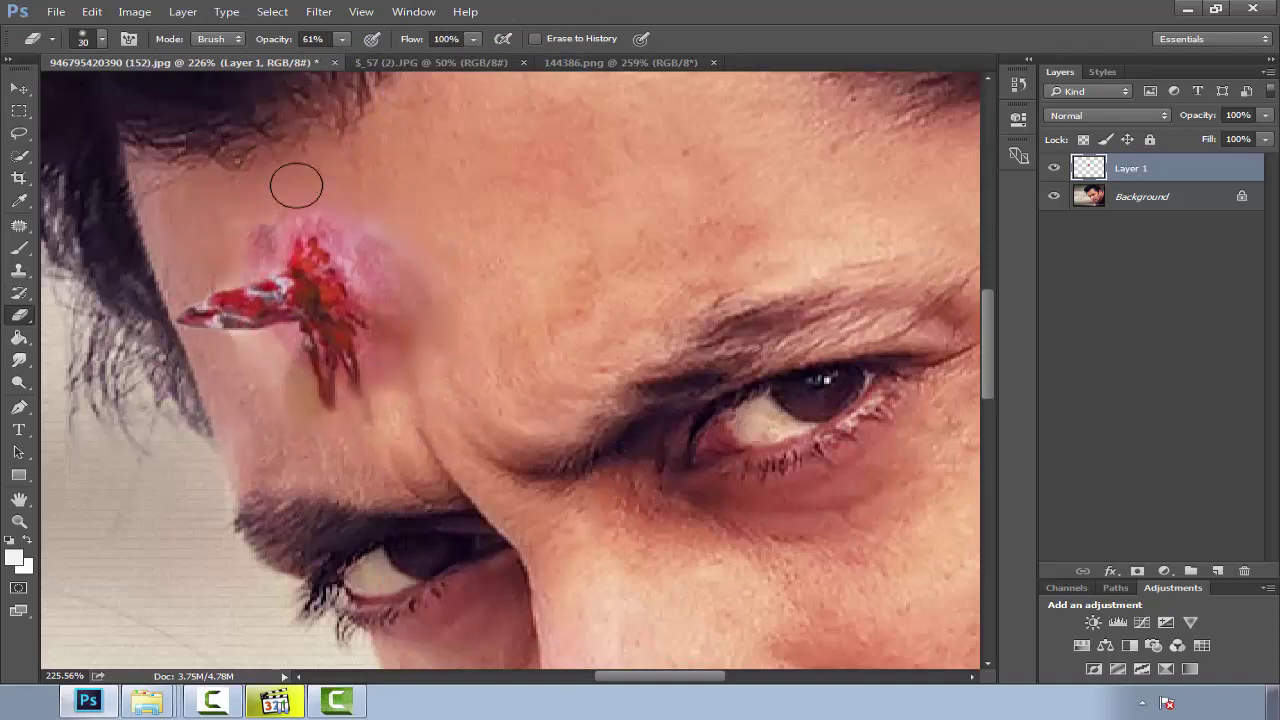
pyautogui.scroll(-5, 295, 460)
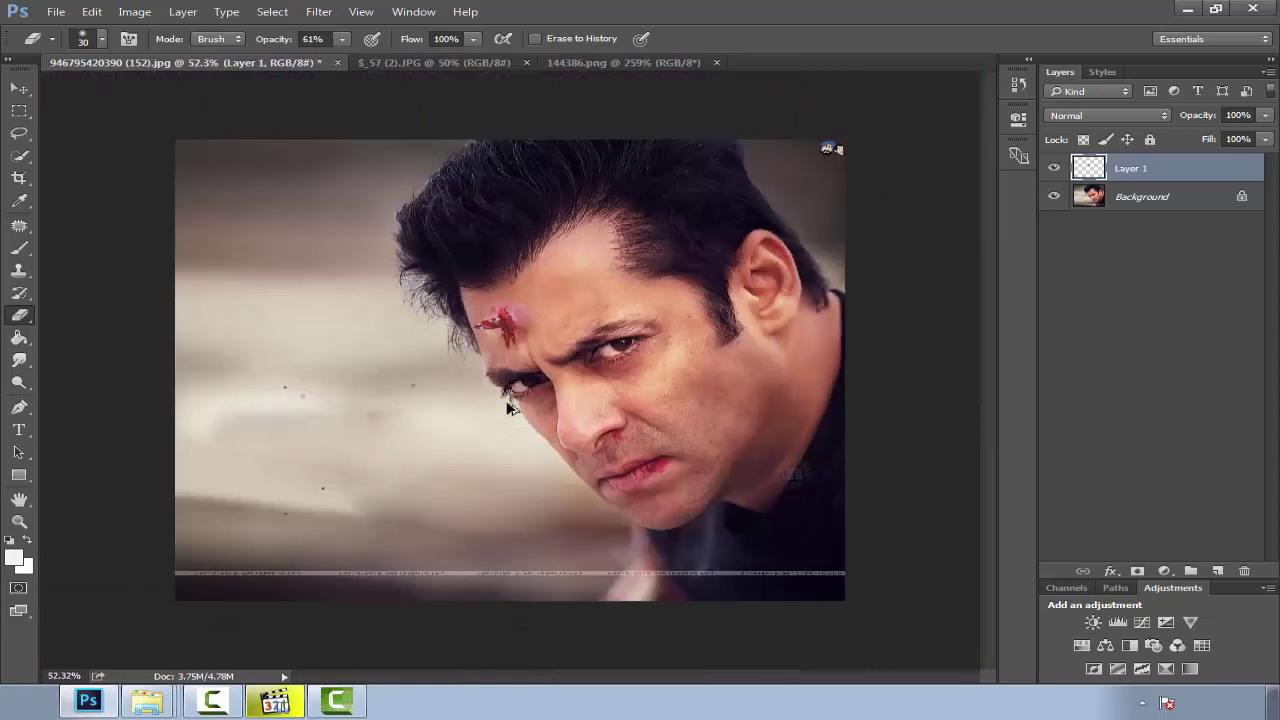
pyautogui.scroll(5, 484, 212)
pyautogui.scroll(2, 484, 212)
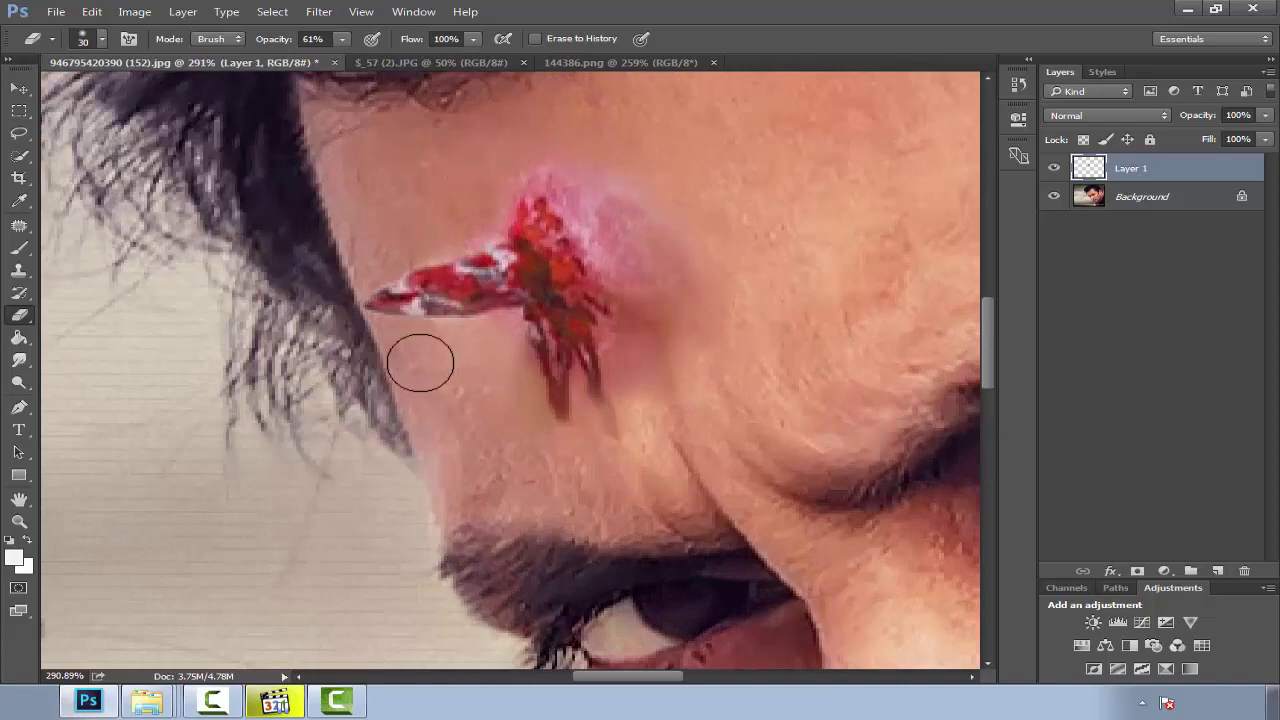
pyautogui.scroll(-2, 411, 352)
pyautogui.scroll(-2, 443, 409)
pyautogui.scroll(-1, 443, 409)
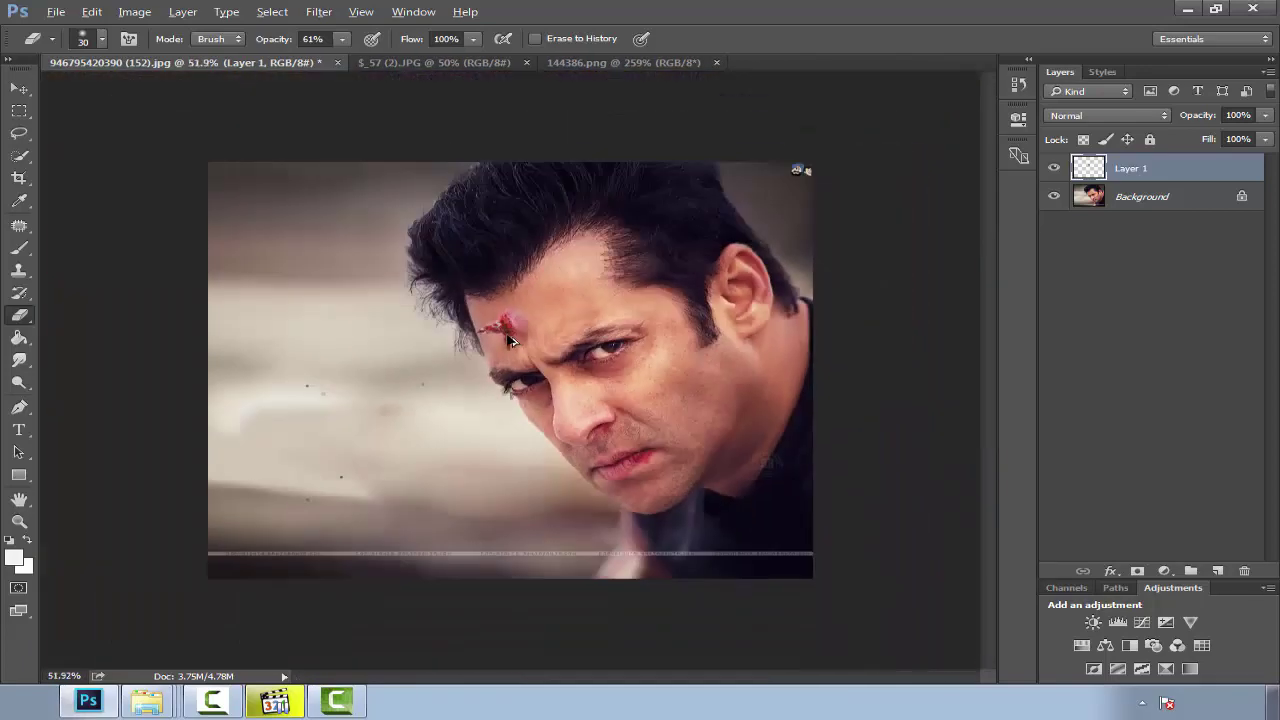
pyautogui.scroll(3, 507, 328)
# Try the wound on the nose and the cheek, then return it to the forehead.
pyautogui.click(22, 92)
pyautogui.moveTo(488, 292); pyautogui.dragTo(673, 535)
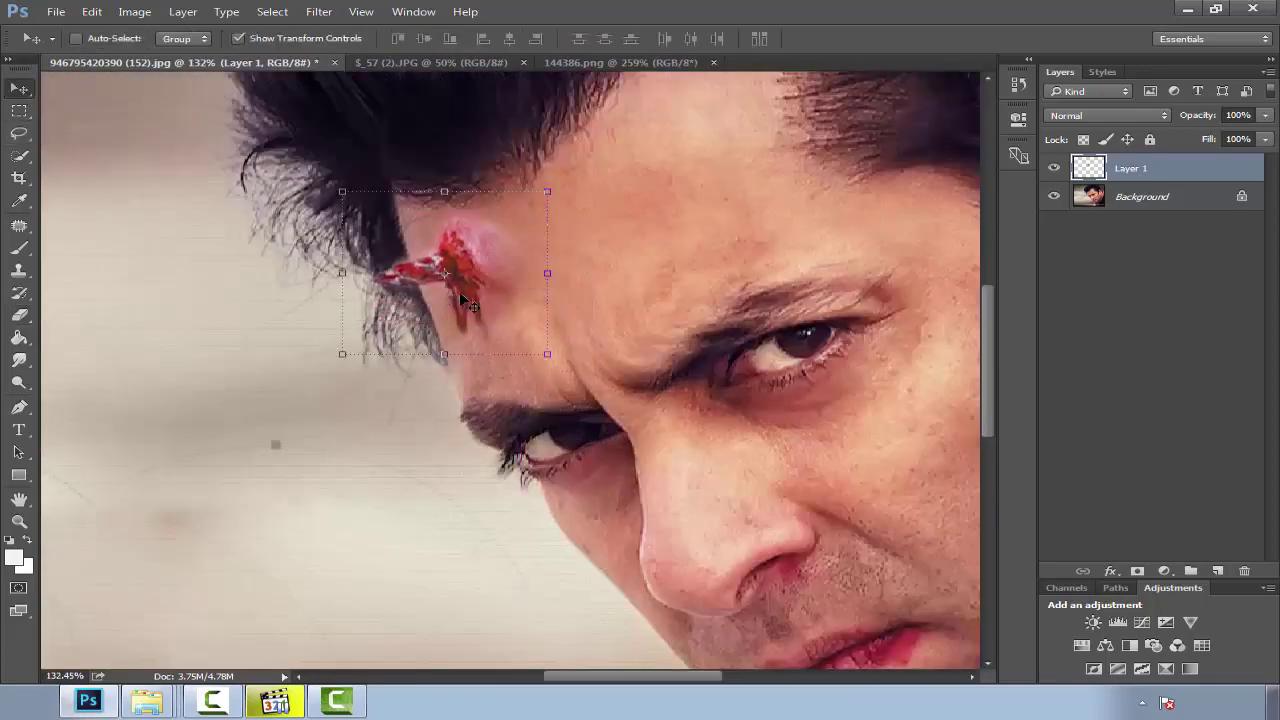
pyautogui.scroll(-2, 891, 480)
pyautogui.scroll(-2, 814, 528)
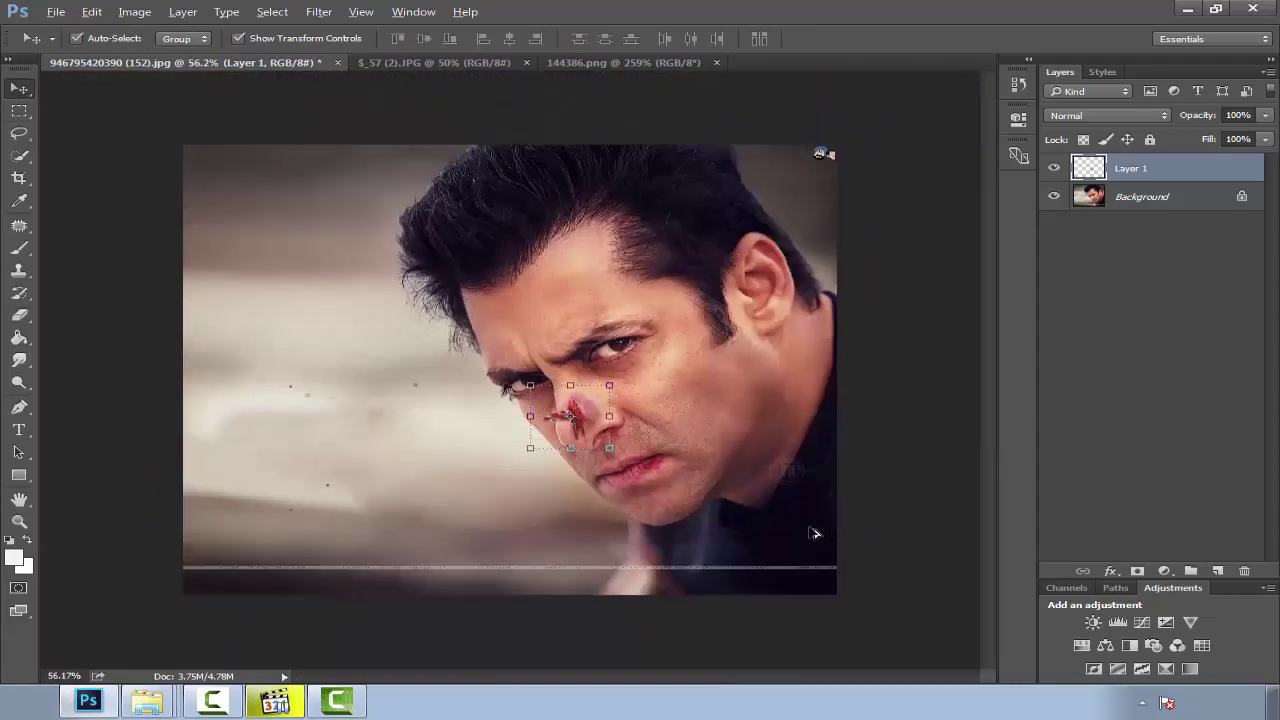
pyautogui.scroll(4, 563, 386)
pyautogui.moveTo(562, 379); pyautogui.dragTo(755, 286)
pyautogui.scroll(-2, 860, 386)
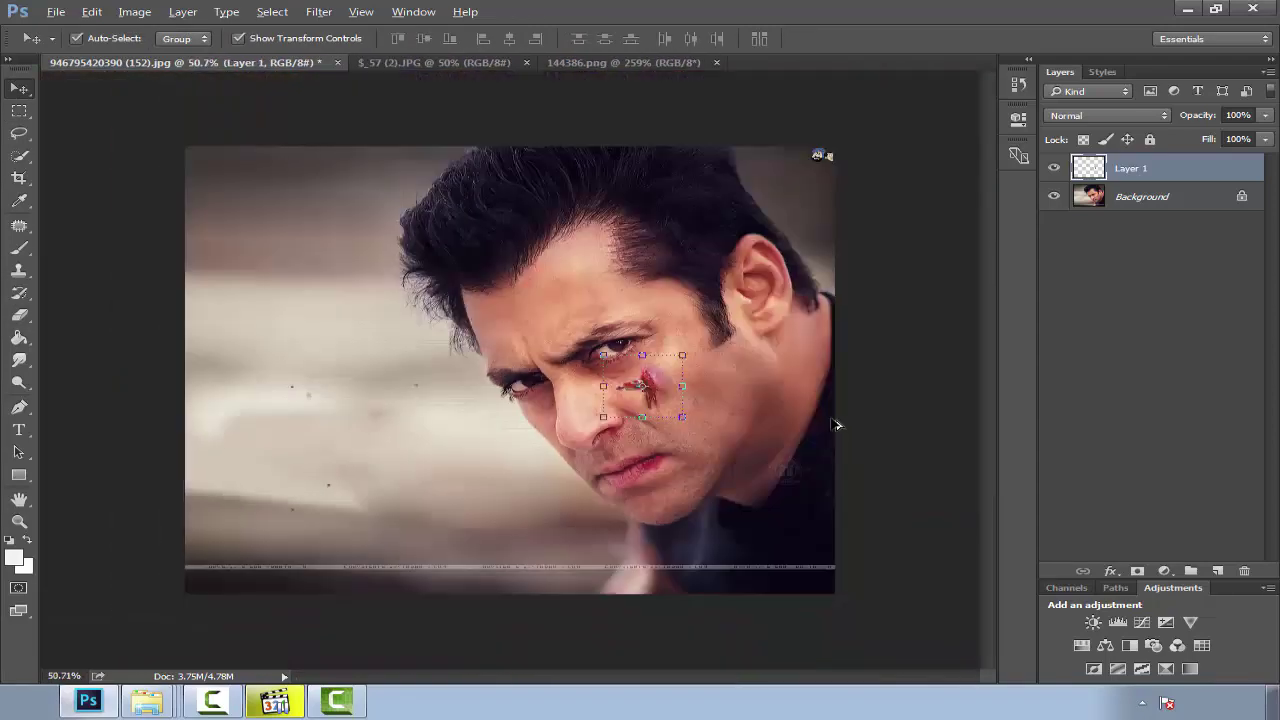
pyautogui.scroll(2, 704, 388)
pyautogui.moveTo(704, 388); pyautogui.dragTo(500, 287)
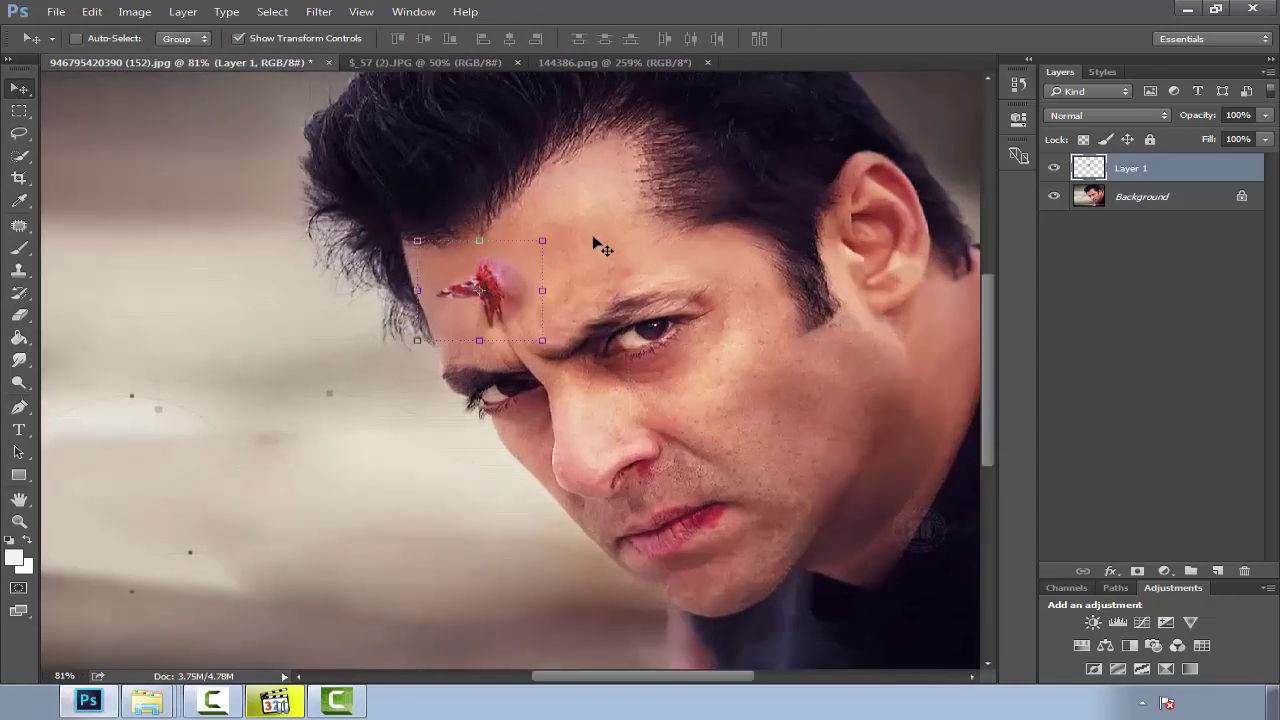
pyautogui.scroll(2, 505, 280)
pyautogui.scroll(2, 480, 320)
# Preview blog2 from the Zombie Tattoo folder, then return to the Photoshop document.
pyautogui.click(147, 700)
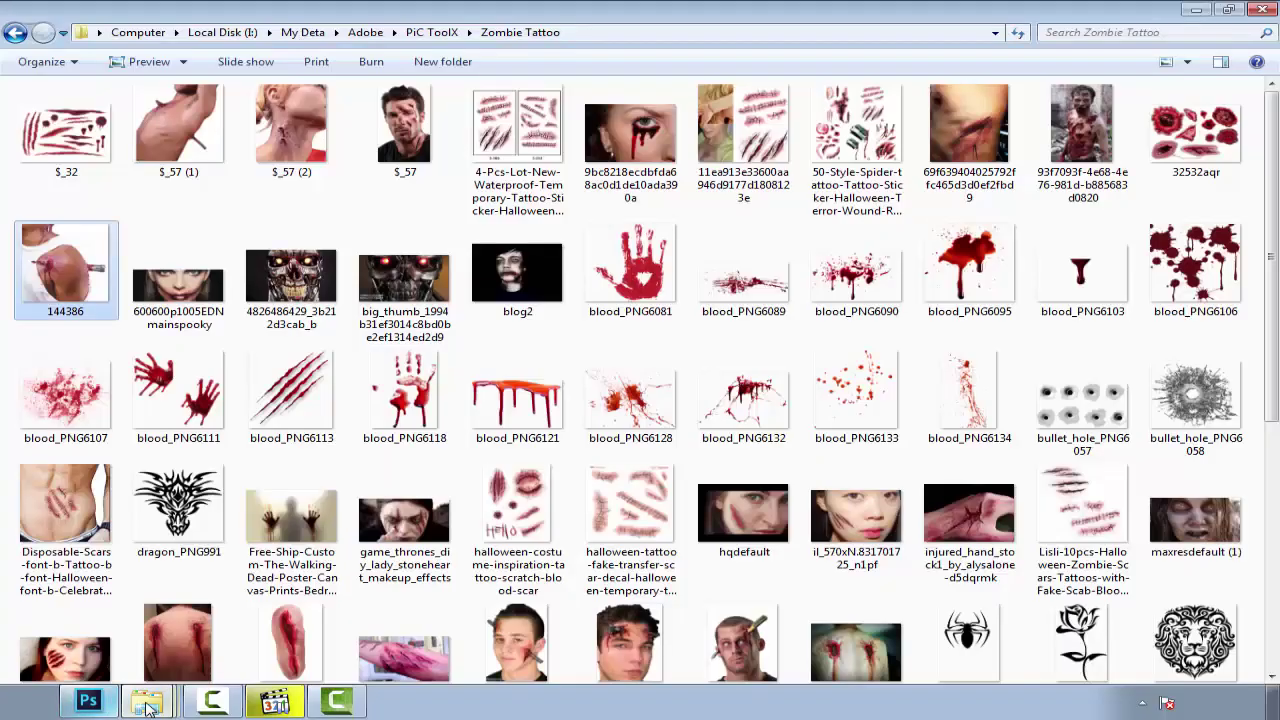
pyautogui.doubleClick(517, 272)
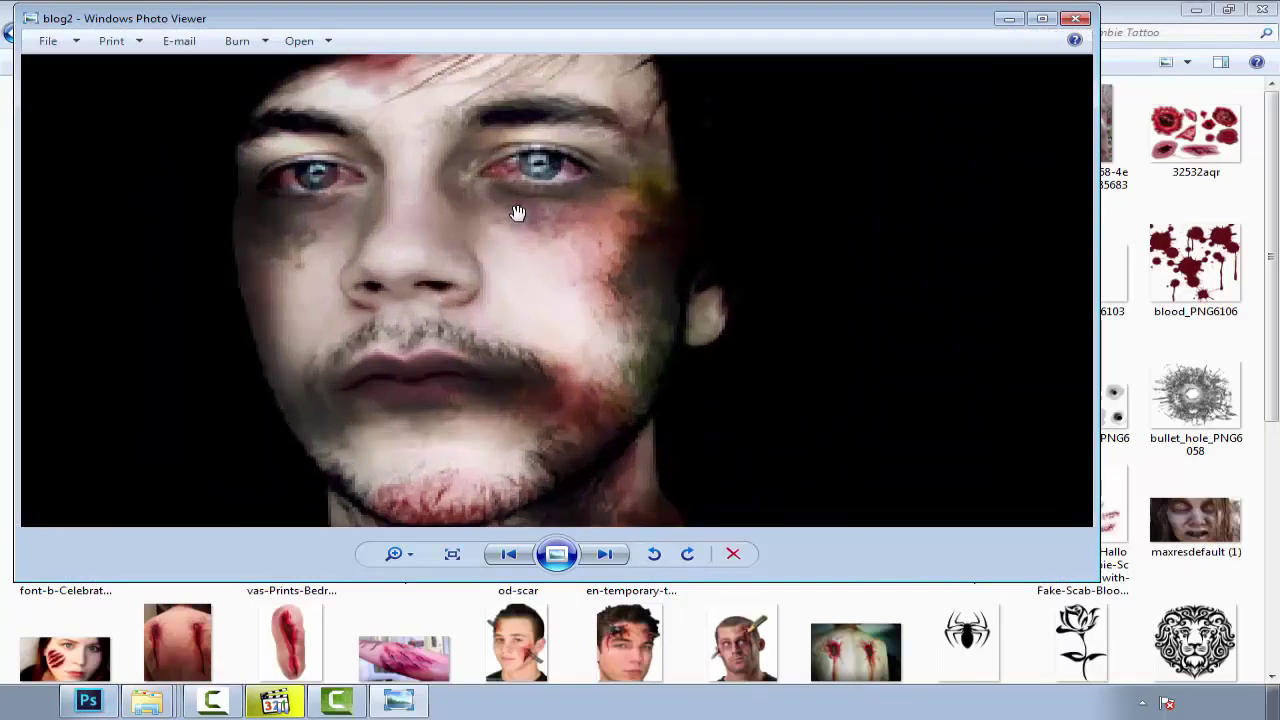
pyautogui.click(1075, 18)
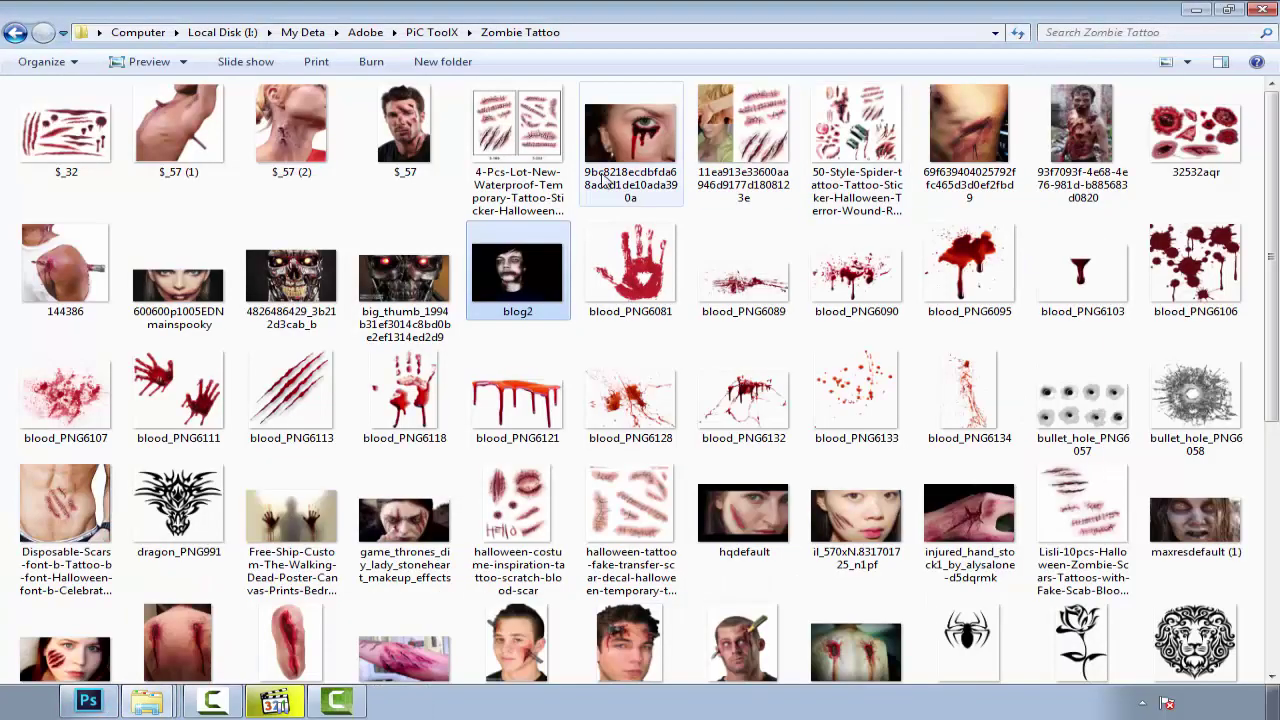
pyautogui.click(88, 700)
# Commit the blog2 placement and cut the lasso-selected eye onto its own layer.
pyautogui.click(707, 40)
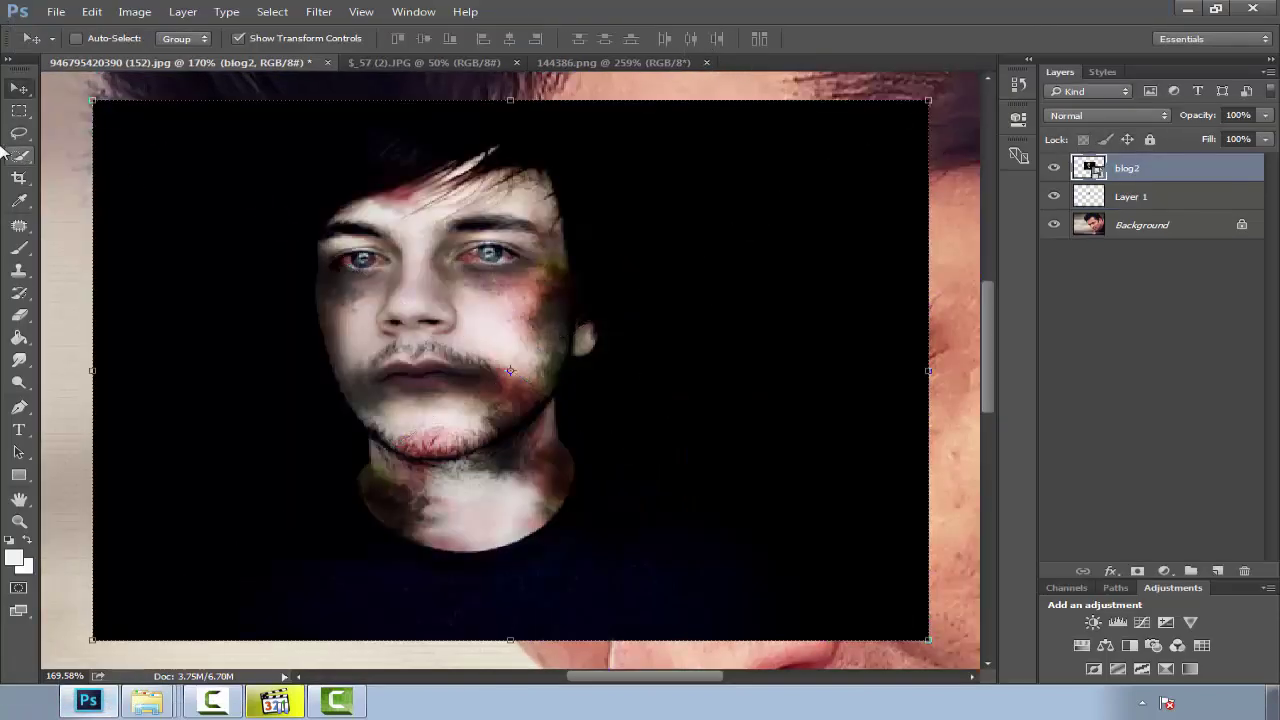
pyautogui.click(19, 133)
pyautogui.rightClick(427, 257)
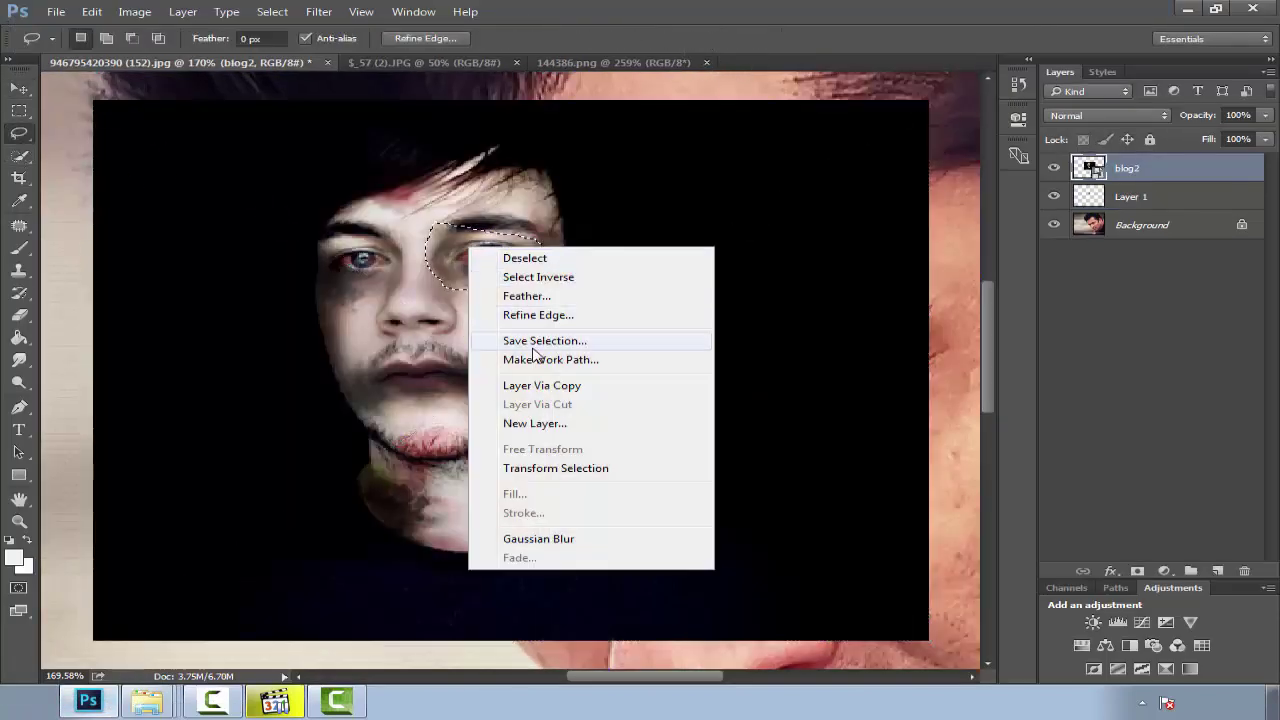
pyautogui.click(650, 407)
pyautogui.click(1105, 201)
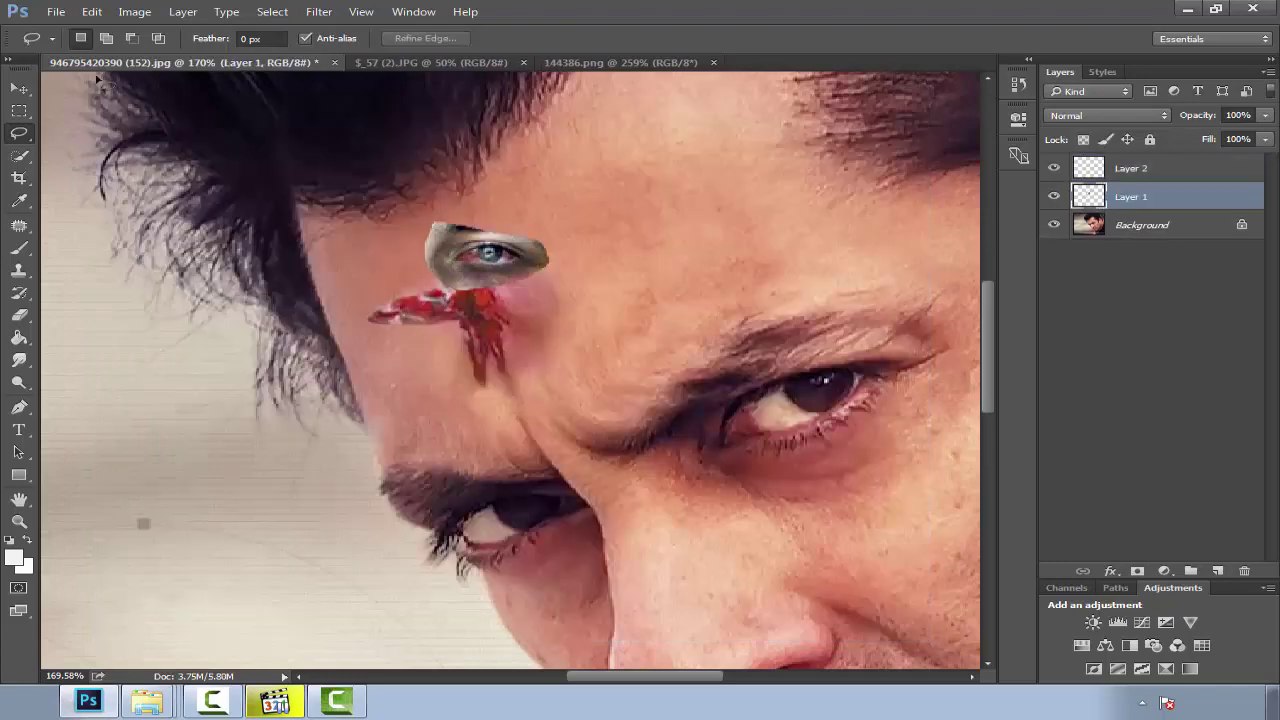
pyautogui.press('v')
pyautogui.moveTo(470, 285)
pyautogui.mouseDown()
pyautogui.moveTo(449, 290)
pyautogui.moveTo(805, 380)
pyautogui.mouseUp()
# Rotate and enlarge the eye patch over the man's eye at 62% opacity.
pyautogui.click(1160, 170)
pyautogui.scroll(4, 707, 320)
pyautogui.moveTo(707, 320); pyautogui.dragTo(665, 305)
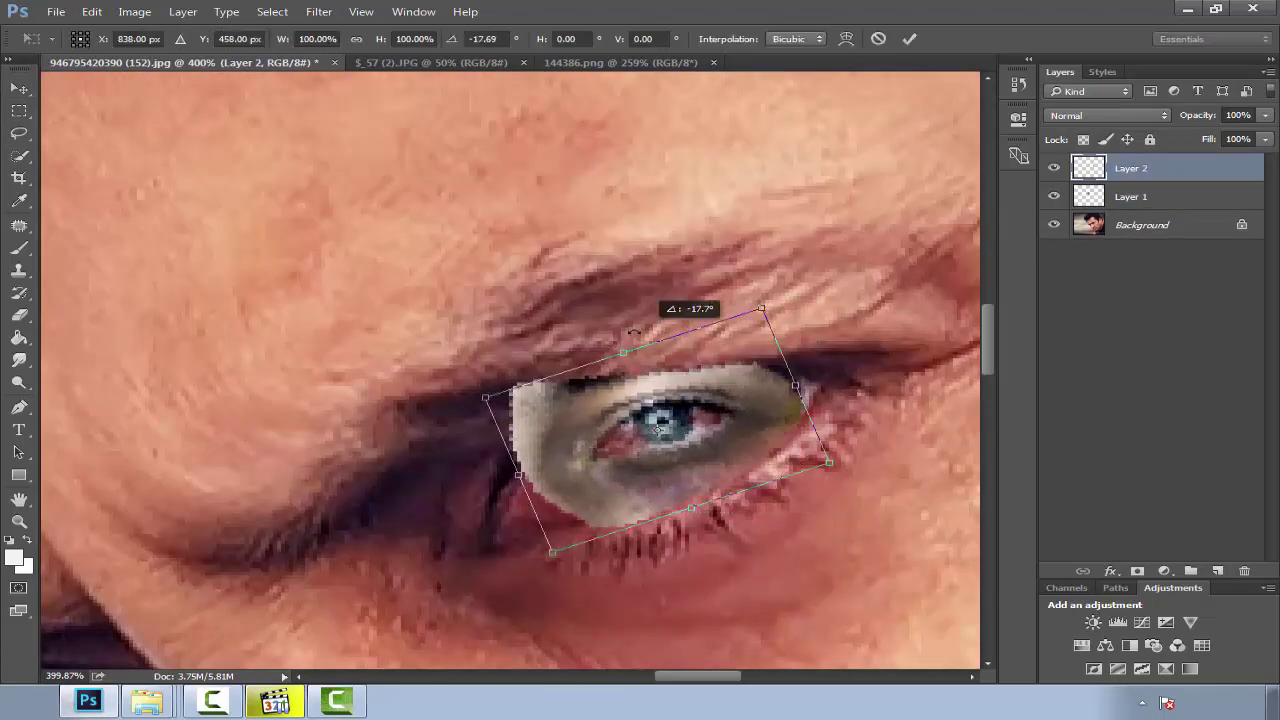
pyautogui.moveTo(795, 380); pyautogui.dragTo(864, 358)
pyautogui.moveTo(1265, 115); pyautogui.dragTo(1208, 137)
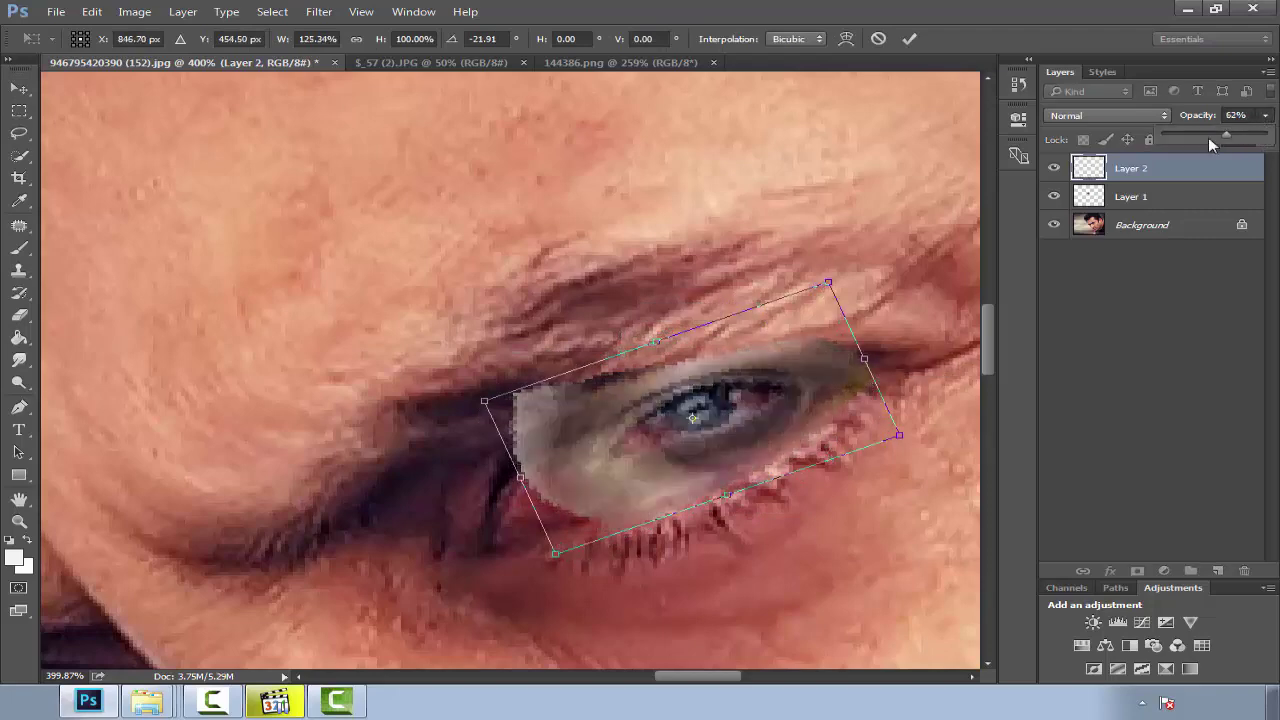
pyautogui.moveTo(804, 376); pyautogui.dragTo(846, 372)
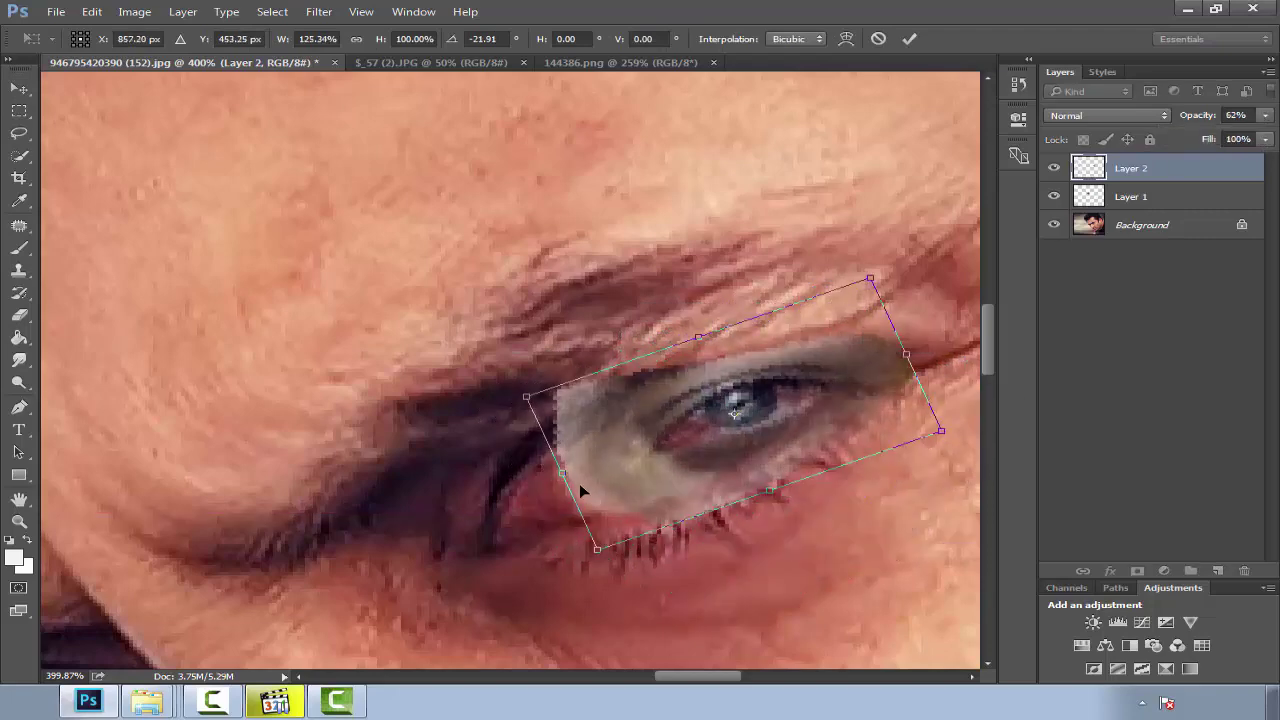
pyautogui.moveTo(561, 473); pyautogui.dragTo(408, 530)
pyautogui.moveTo(691, 522); pyautogui.dragTo(727, 603)
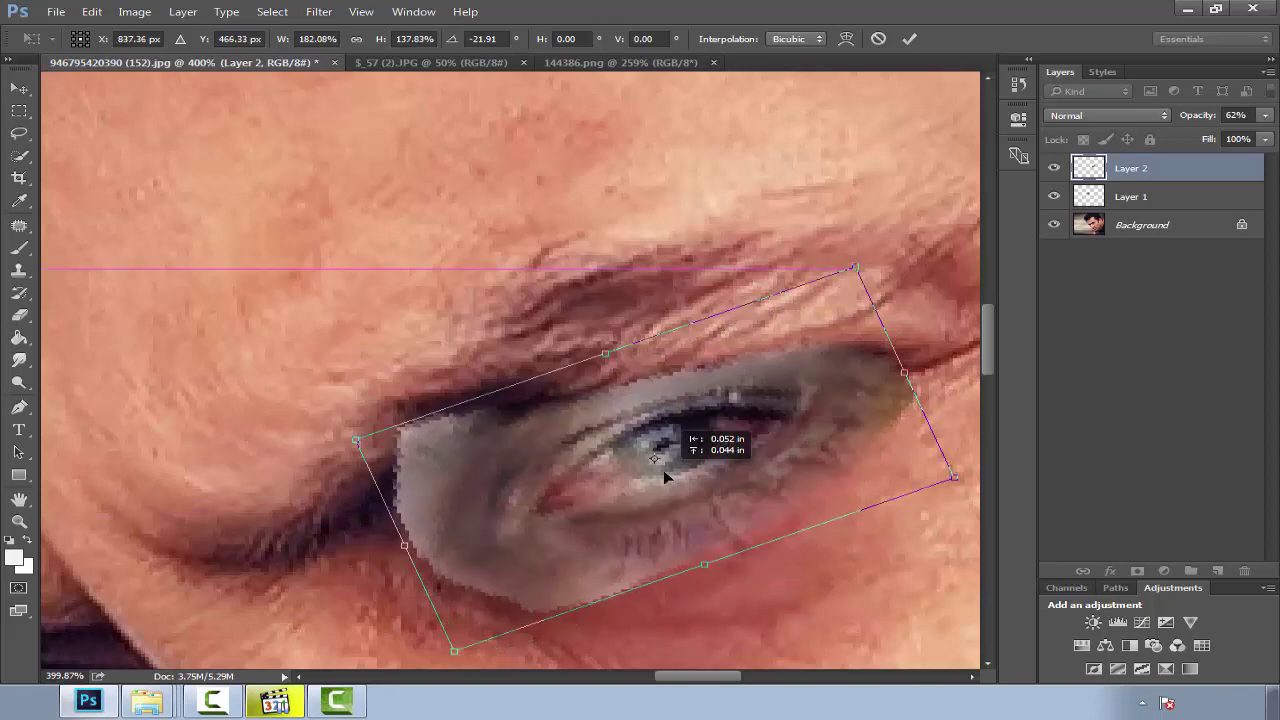
pyautogui.moveTo(701, 516); pyautogui.dragTo(677, 493)
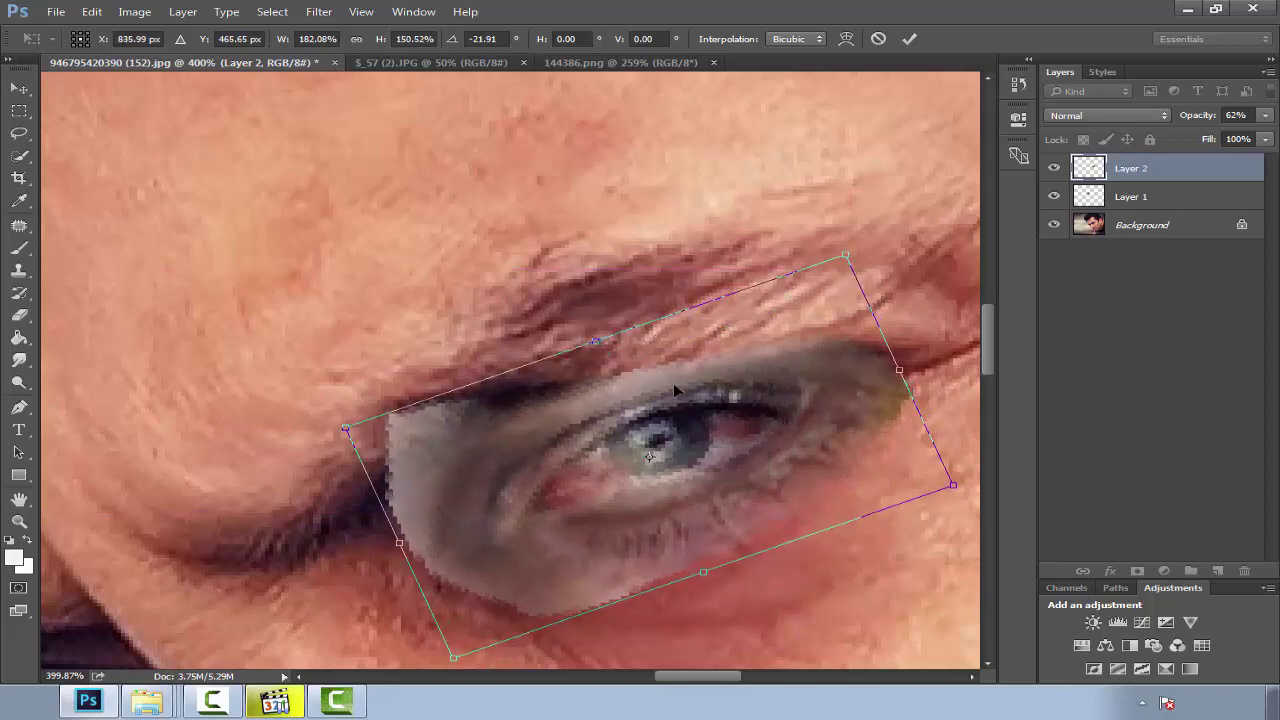
# Commit the eye patch transform, test blend modes, and set it back to Normal.
pyautogui.click(908, 39)
pyautogui.hotkey('shift', '+')
pyautogui.hotkey('shift', '+')
pyautogui.hotkey('shift', '+')
pyautogui.hotkey('shift', '+')
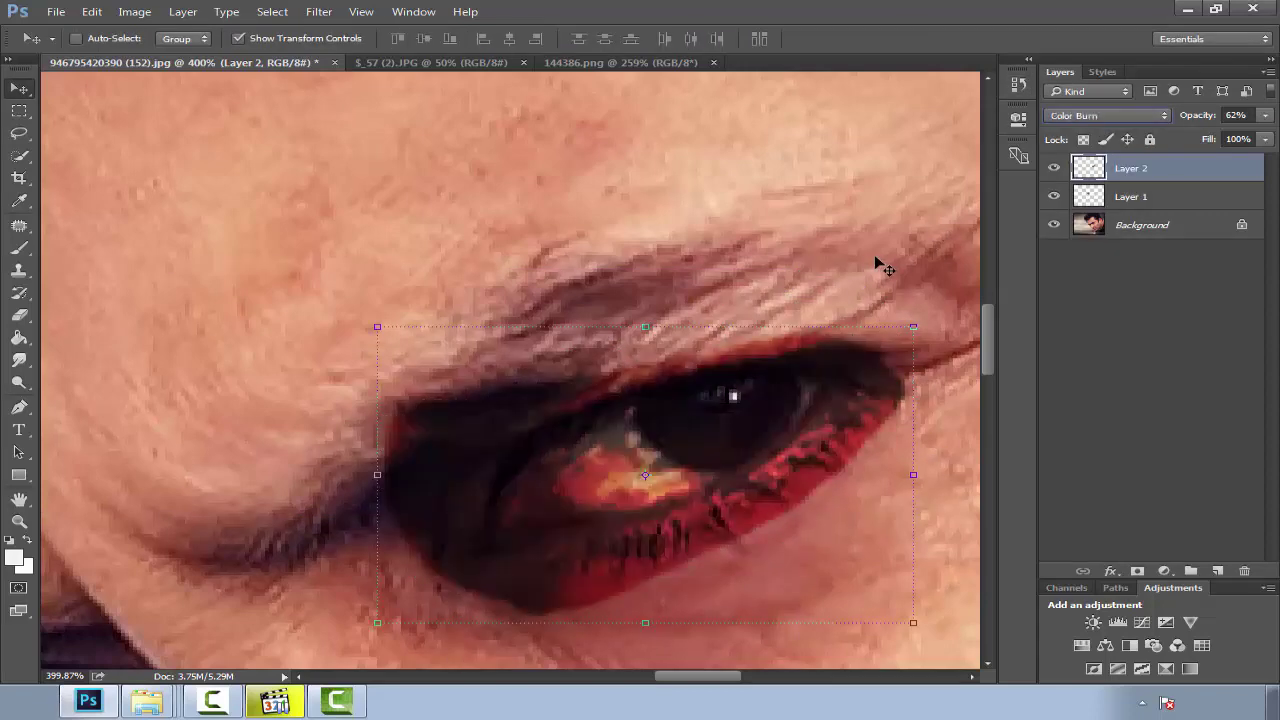
pyautogui.hotkey('shift', '+')
pyautogui.hotkey('shift', '+')
pyautogui.hotkey('shift', '+')
pyautogui.moveTo(666, 448); pyautogui.dragTo(726, 427)
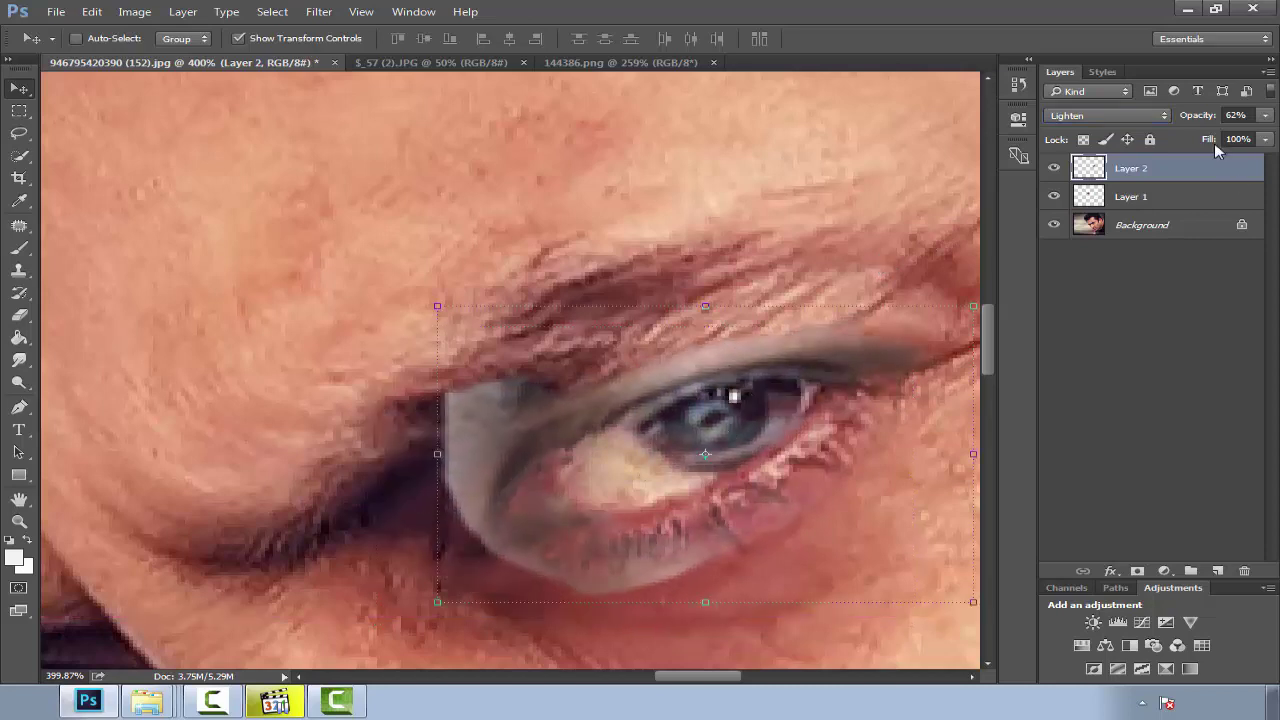
pyautogui.click(1131, 121)
pyautogui.click(1095, 135)
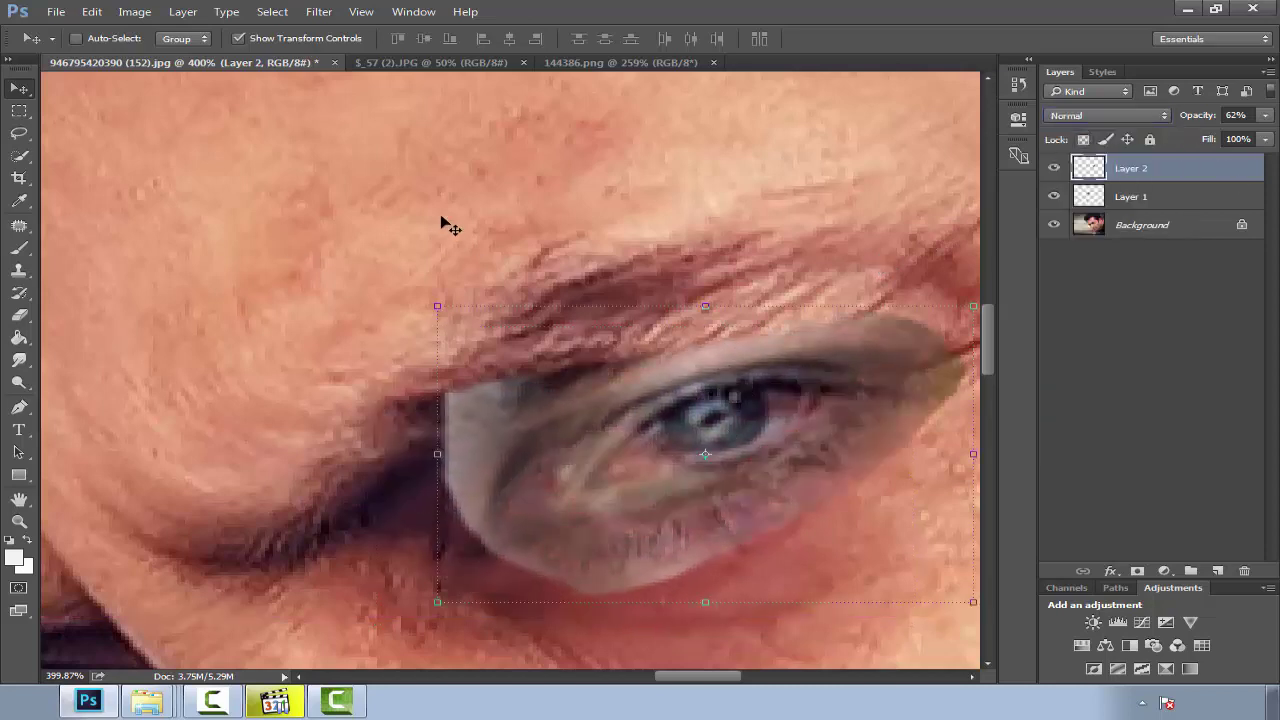
# Erase the hard left, lower and grey edges of the eye patch.
pyautogui.press('r')
pyautogui.click(611, 343)
pyautogui.press('Return')
pyautogui.press('e')
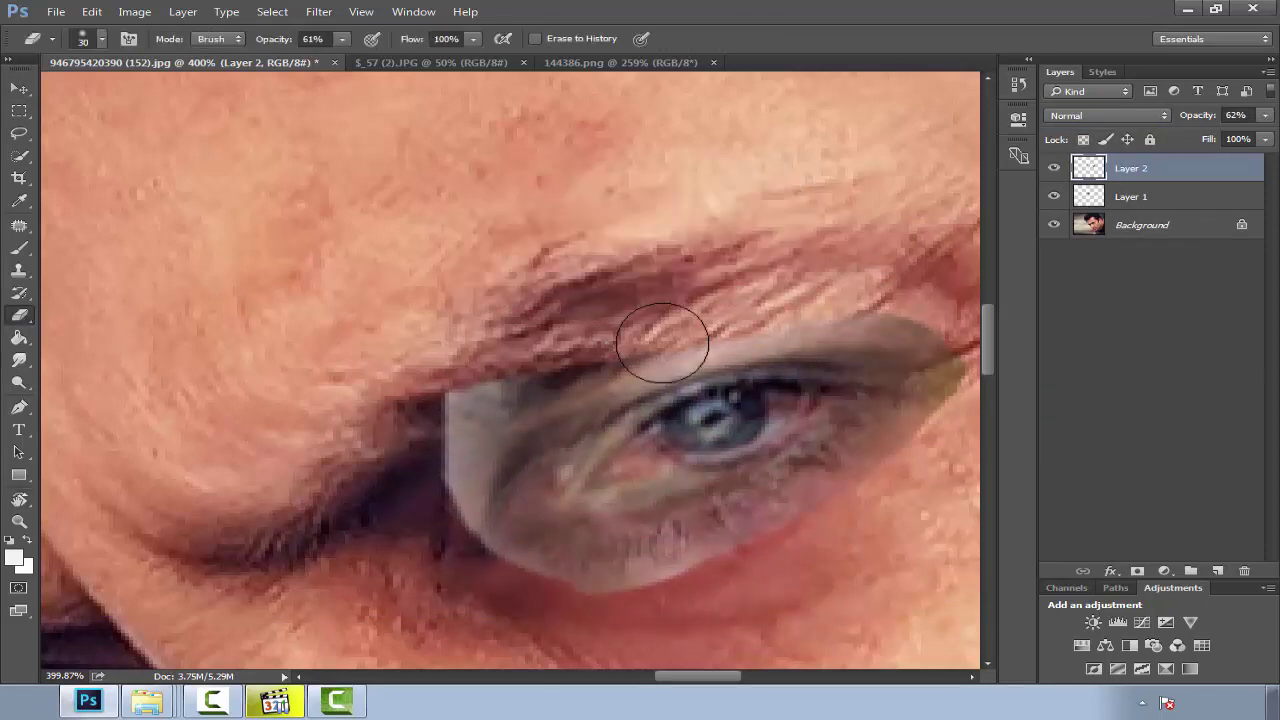
pyautogui.moveTo(530, 385)
pyautogui.mouseDown()
pyautogui.moveTo(470, 480)
pyautogui.moveTo(493, 556)
pyautogui.mouseUp()
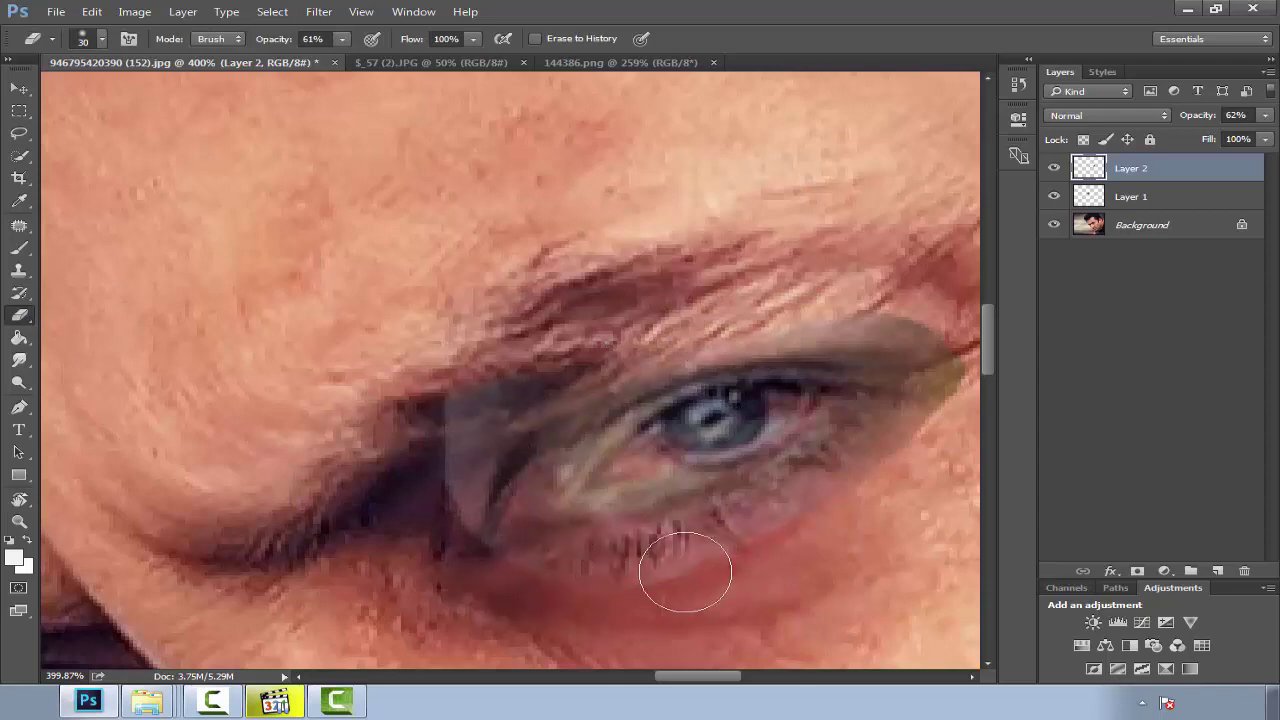
pyautogui.moveTo(460, 409)
pyautogui.mouseDown()
pyautogui.moveTo(563, 380)
pyautogui.moveTo(909, 329)
pyautogui.moveTo(951, 403)
pyautogui.mouseUp()
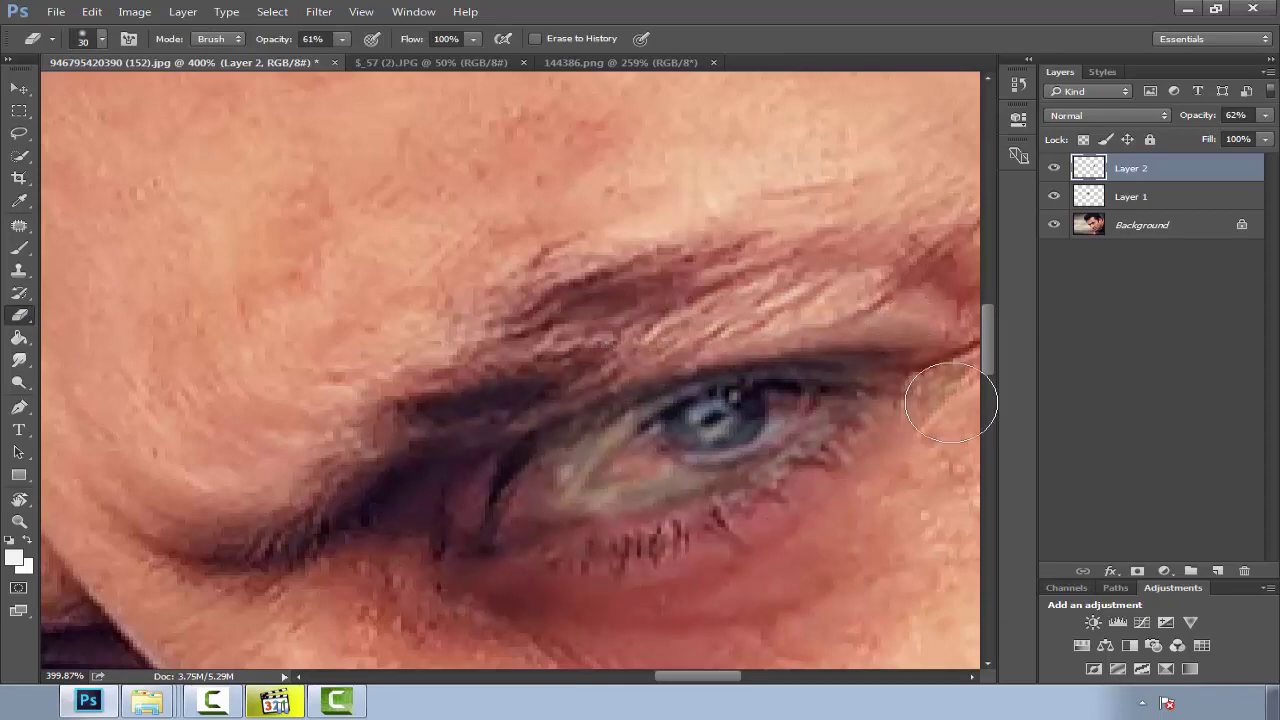
# Shrink the eraser to size 10 and inspect the blended eye.
pyautogui.scroll(-2, 700, 560)
pyautogui.scroll(-1, 760, 540)
pyautogui.scroll(-2, 791, 531)
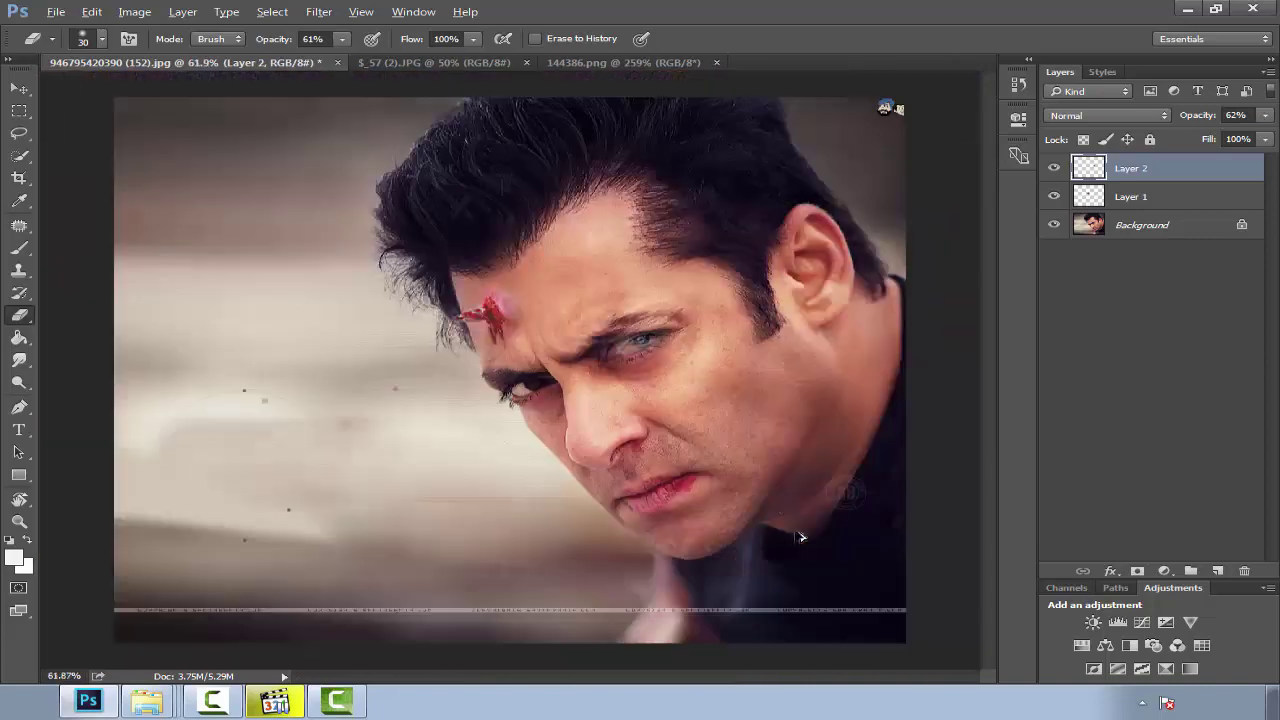
pyautogui.scroll(2, 651, 349)
pyautogui.scroll(2, 600, 355)
pyautogui.scroll(1, 546, 362)
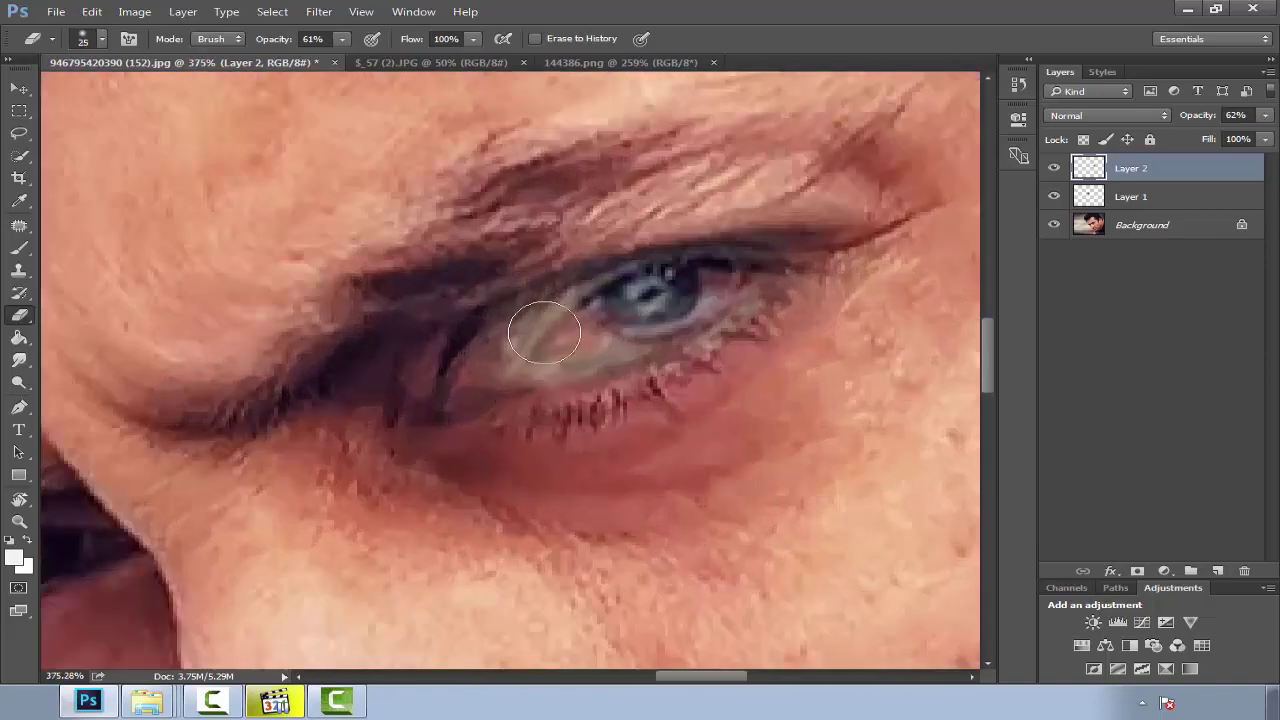
pyautogui.press('[')
pyautogui.press('[')
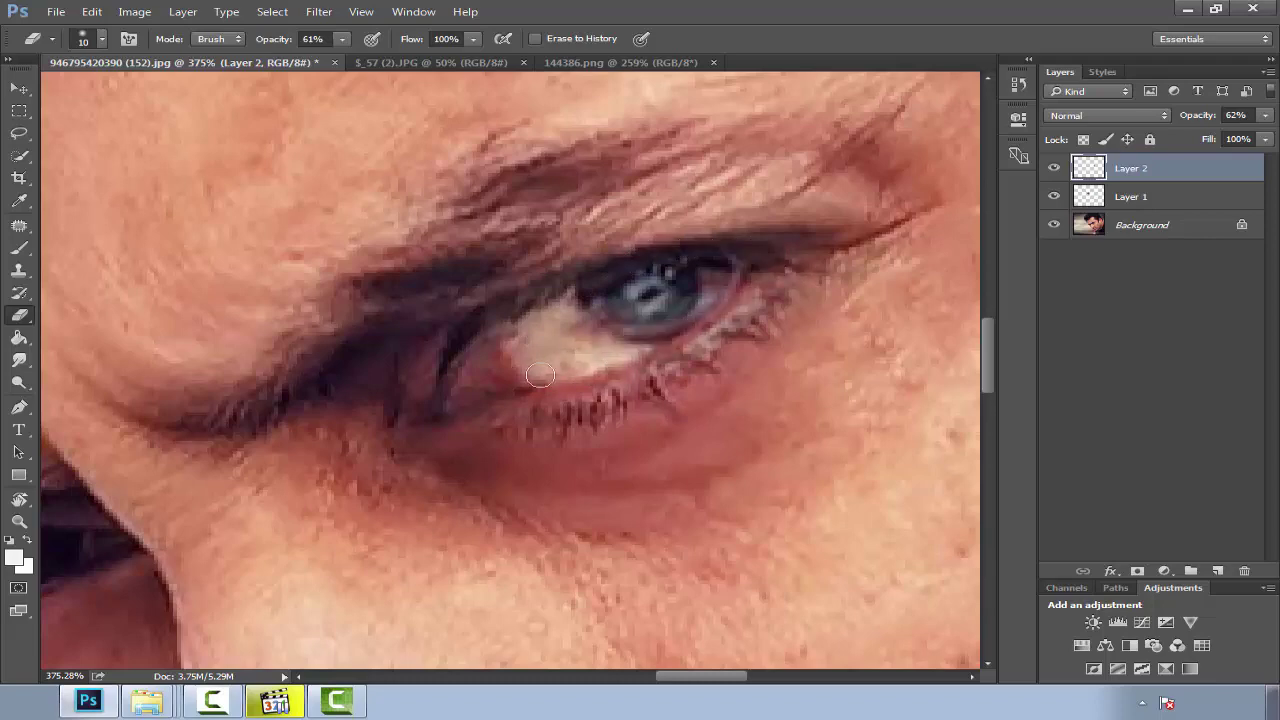
pyautogui.scroll(-3, 635, 455)
pyautogui.scroll(-1, 654, 463)
pyautogui.scroll(1, 657, 470)
pyautogui.scroll(2, 657, 470)
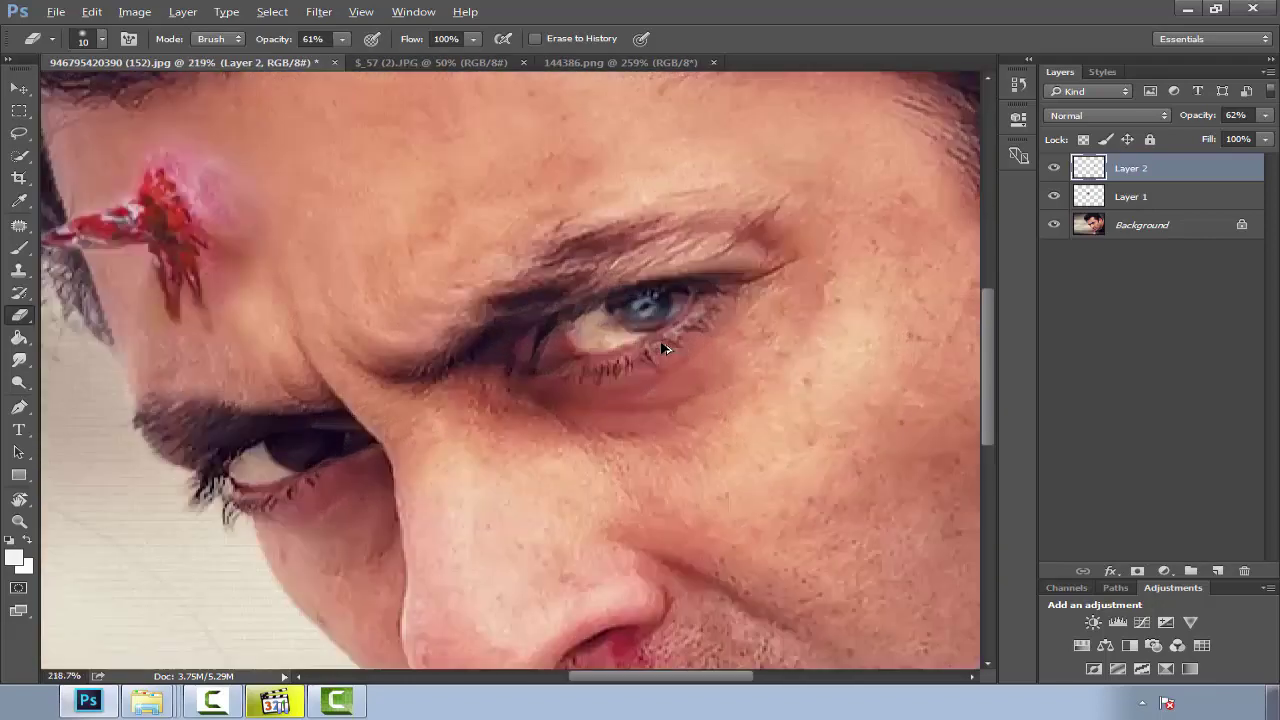
pyautogui.scroll(1, 657, 470)
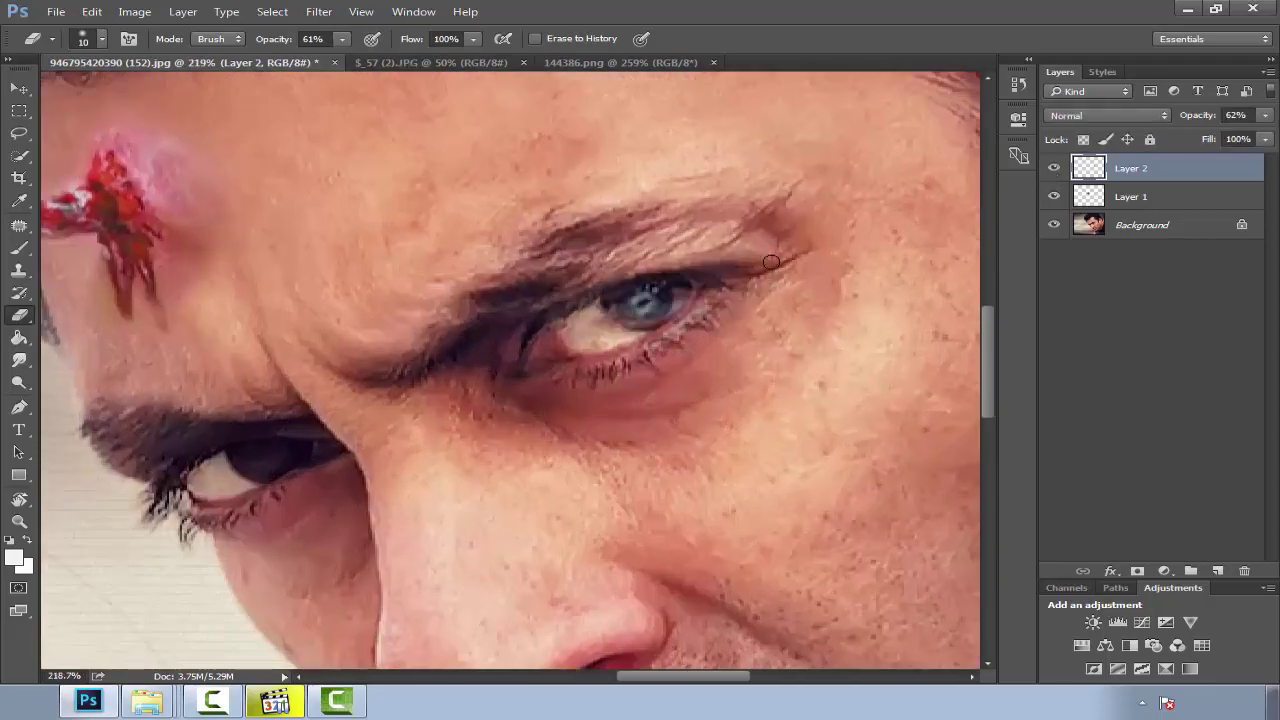
pyautogui.scroll(-3, 600, 411)
pyautogui.scroll(1, 600, 411)
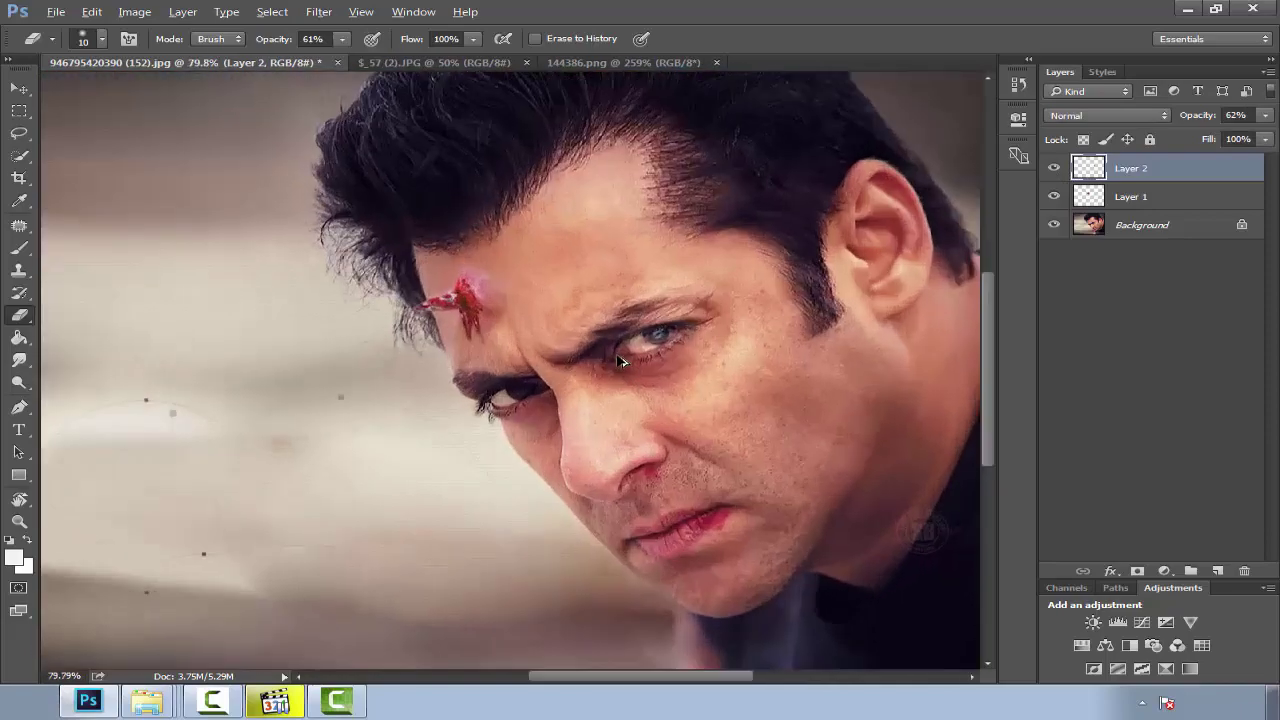
pyautogui.scroll(1, 600, 411)
# Close the portrait without saving, then close the remaining source images.
pyautogui.hotkey('ctrl', 'w')
pyautogui.click(643, 277)
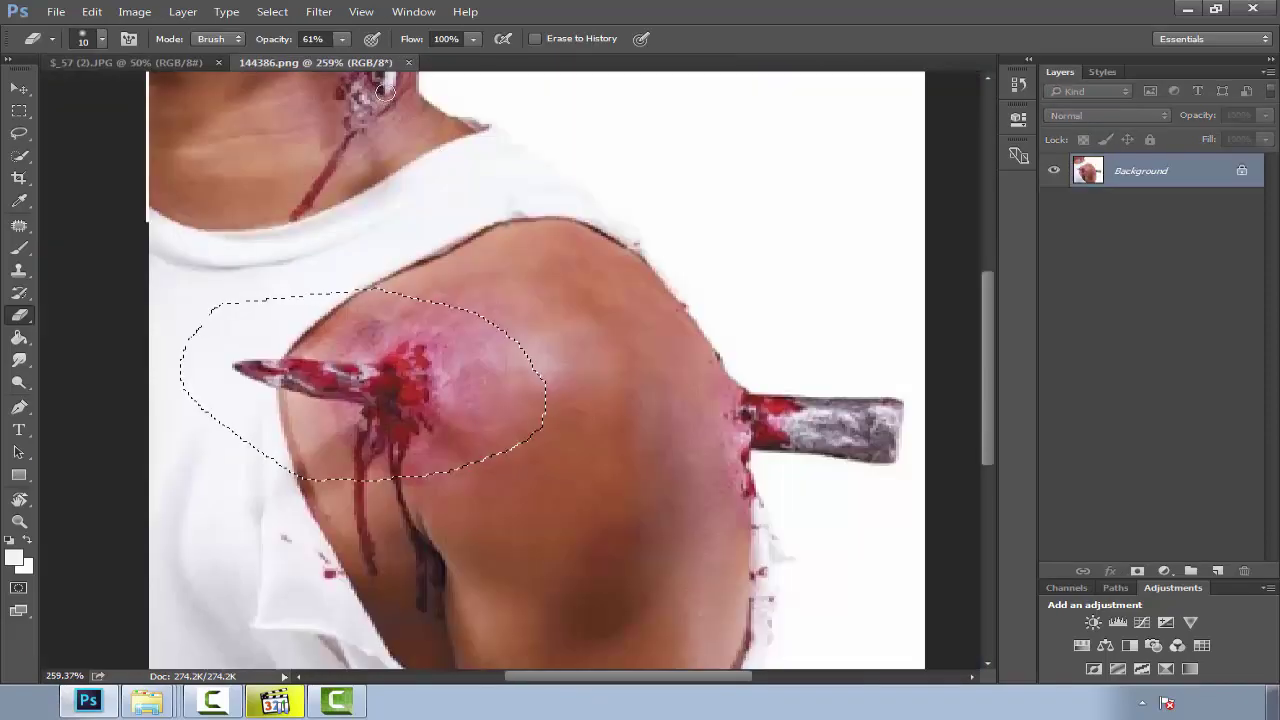
pyautogui.click(410, 62)
pyautogui.click(218, 62)
pyautogui.click(1142, 703)
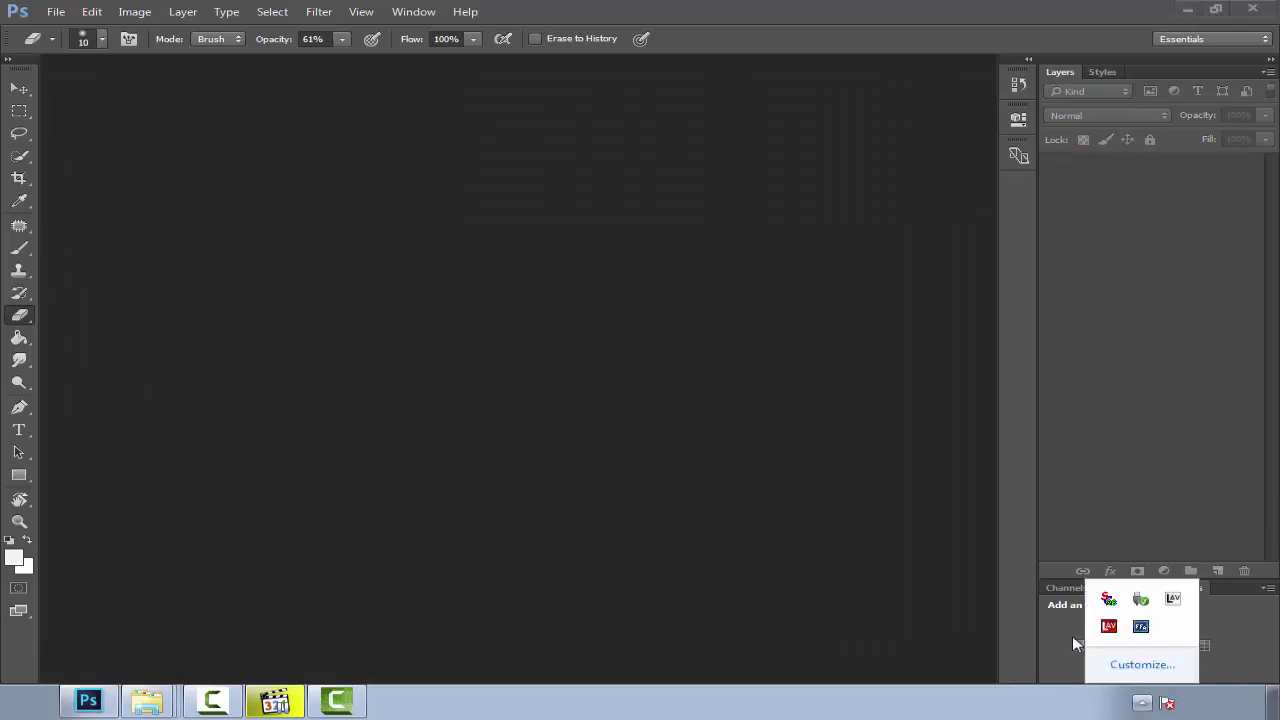